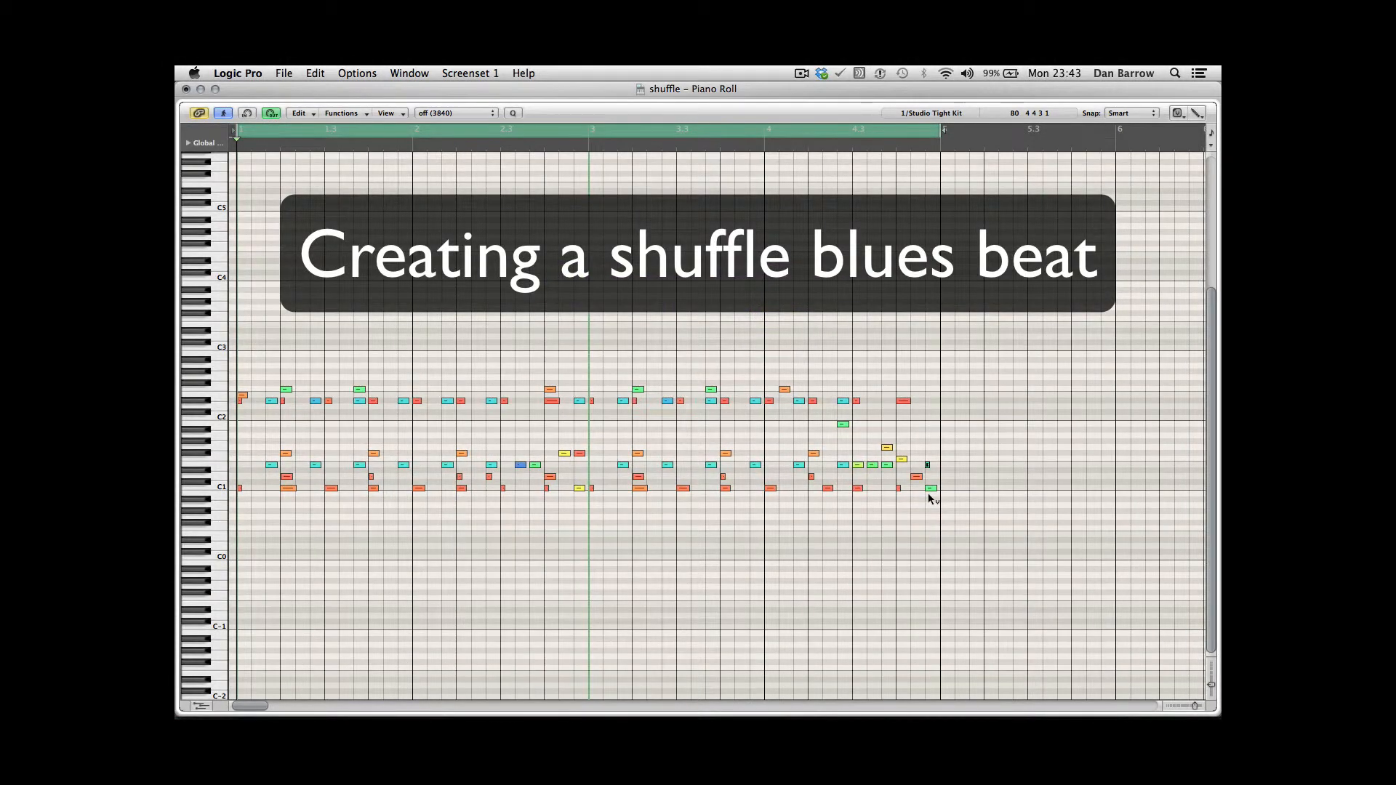
- Play back the finished shuffle drum pattern in the Piano Roll, and close its window
key(space)
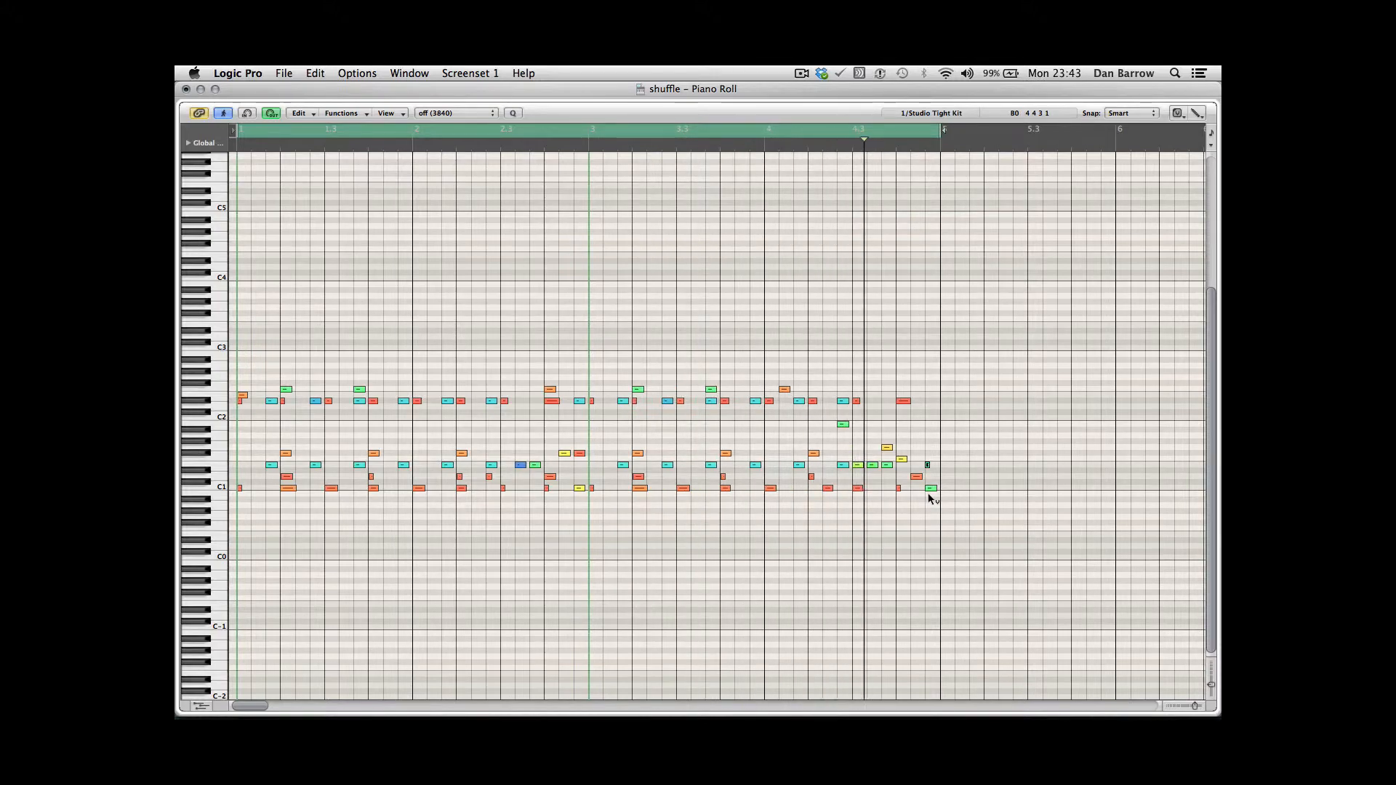
key(super+w)
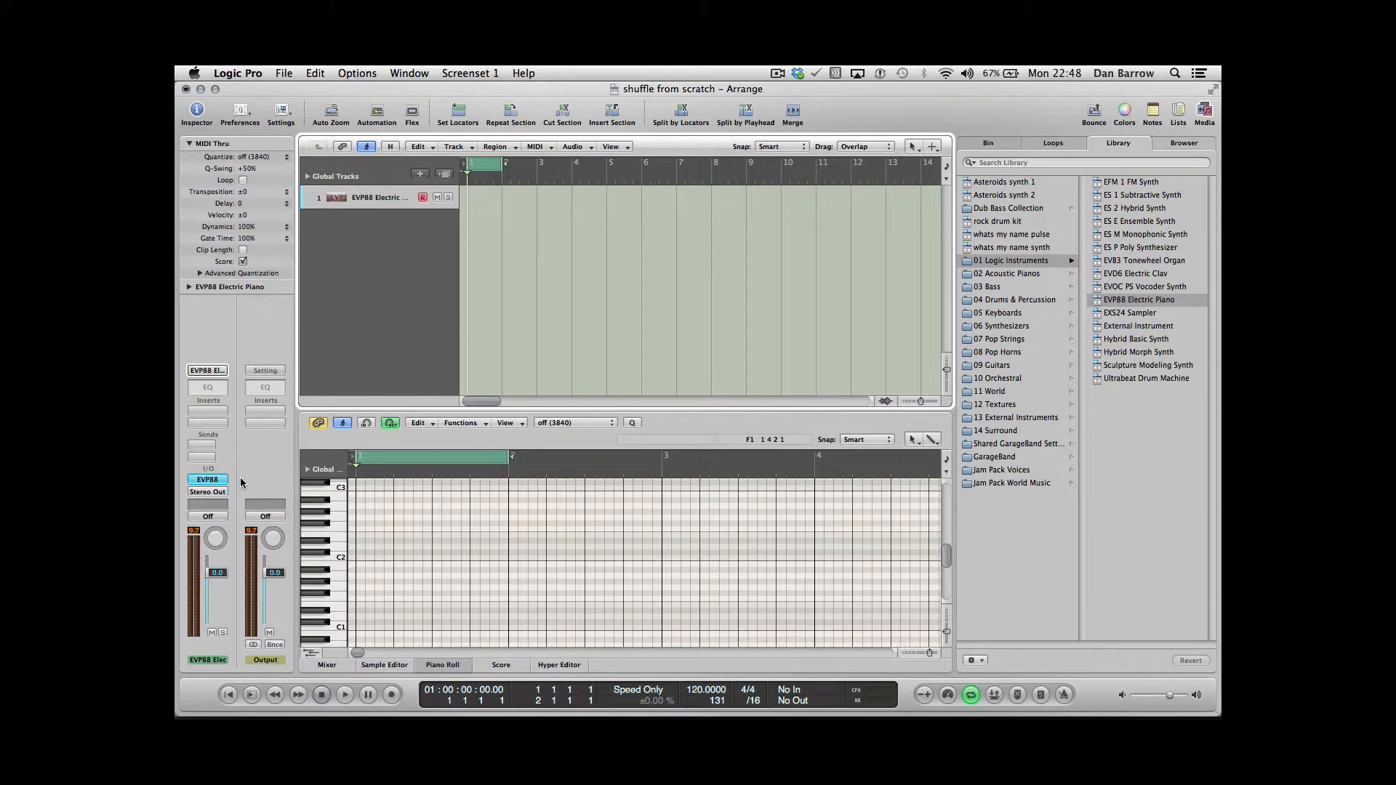
- Replace the EVP88 instrument on the track with a stereo EXS24 sampler
click(213, 482)
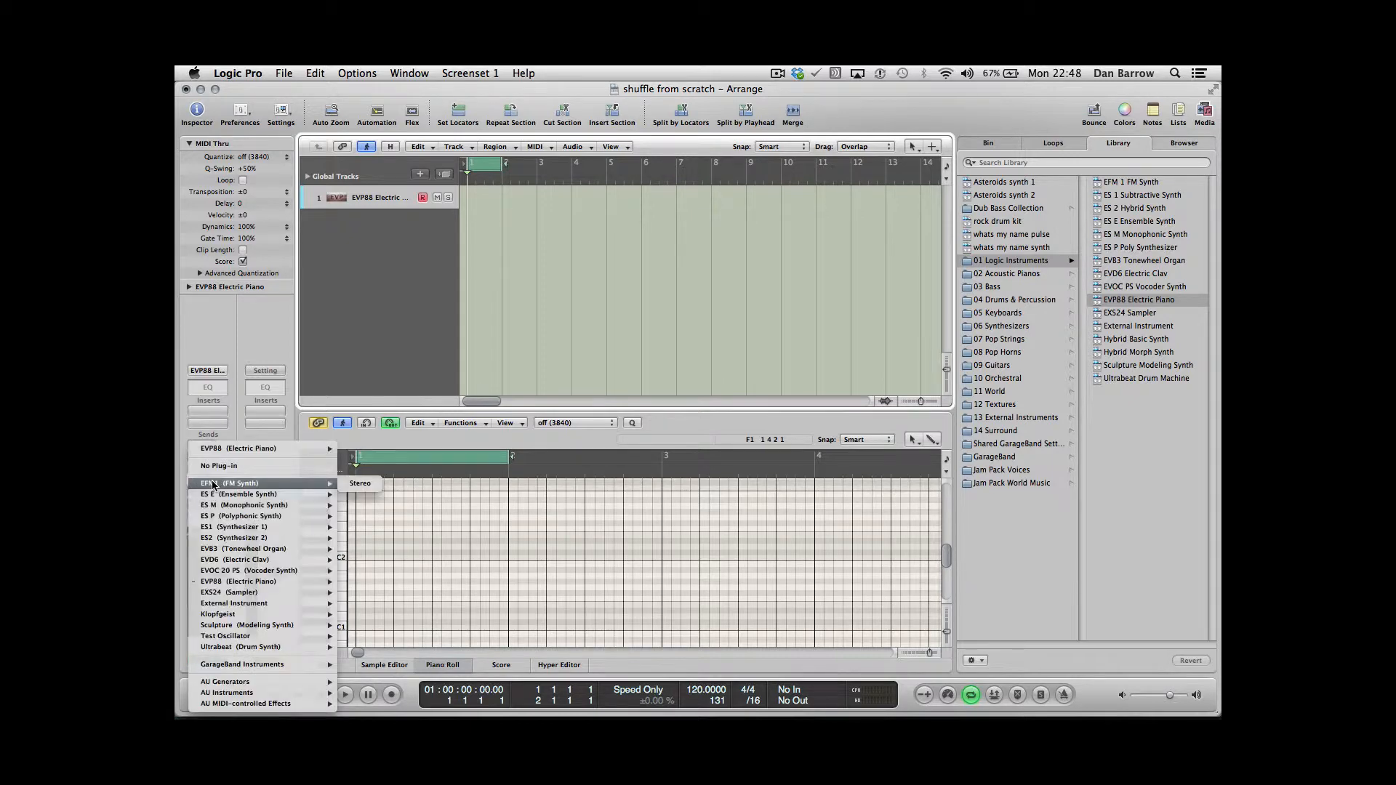
mouse_move(267, 593)
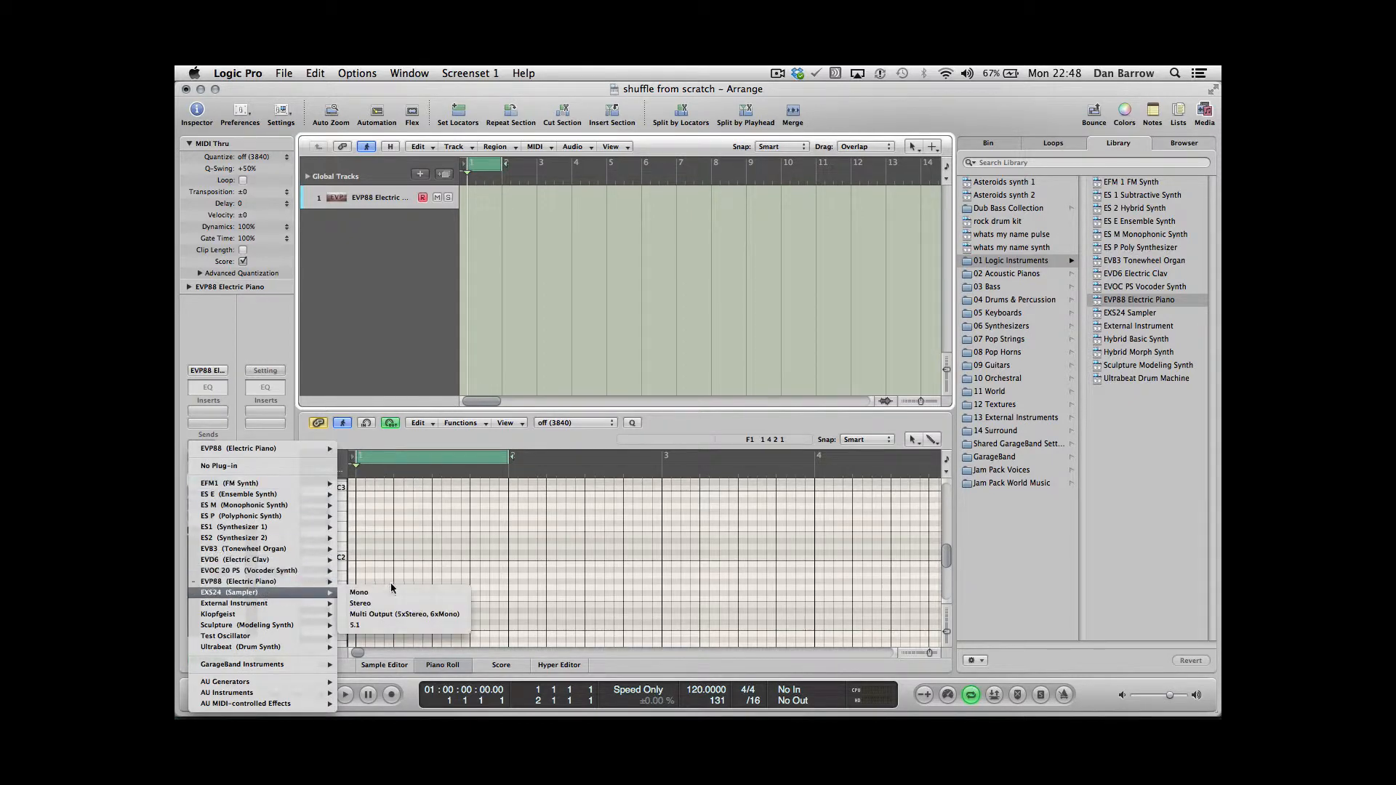
click(393, 604)
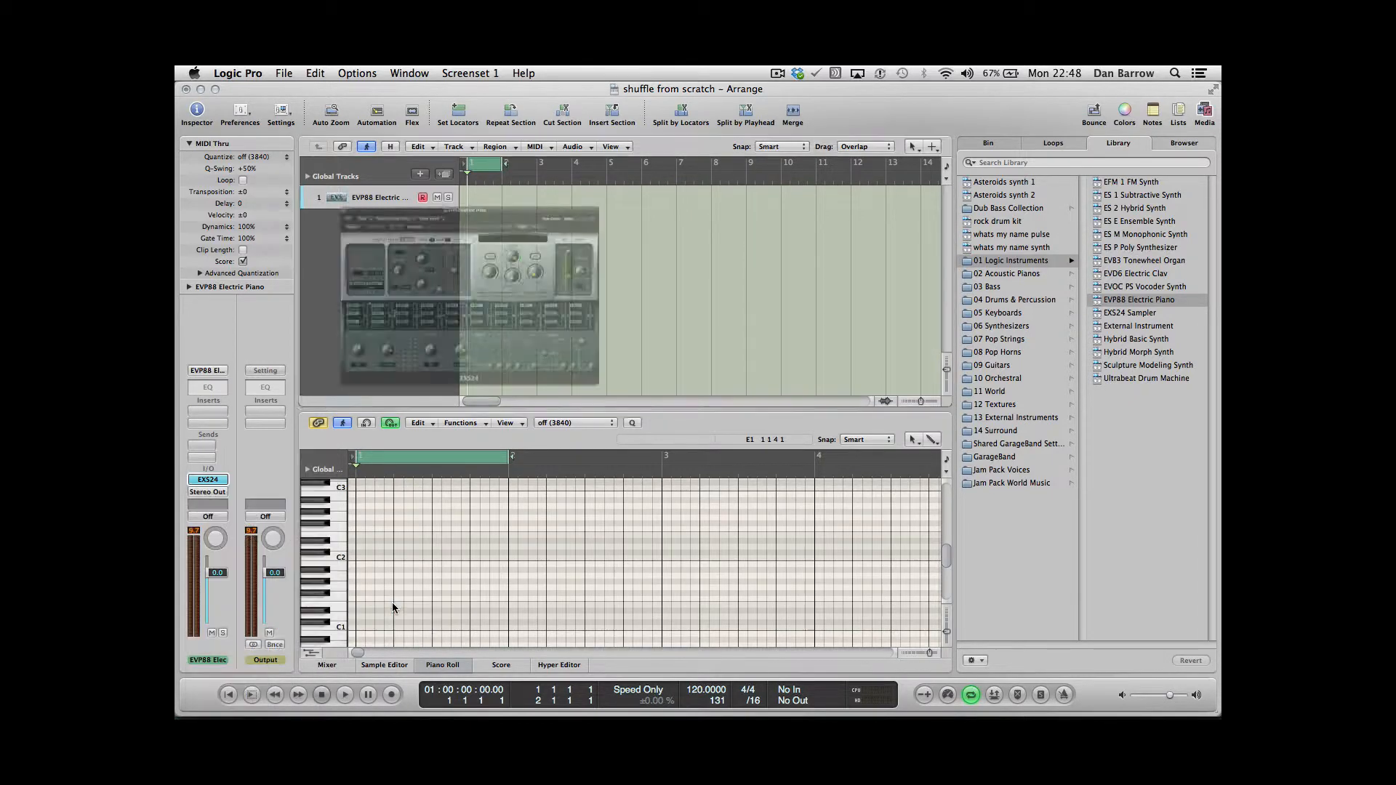
- Load the factory acoustic drum kit Studio Tight Kit into the EXS24 and close the plug-in window
click(557, 182)
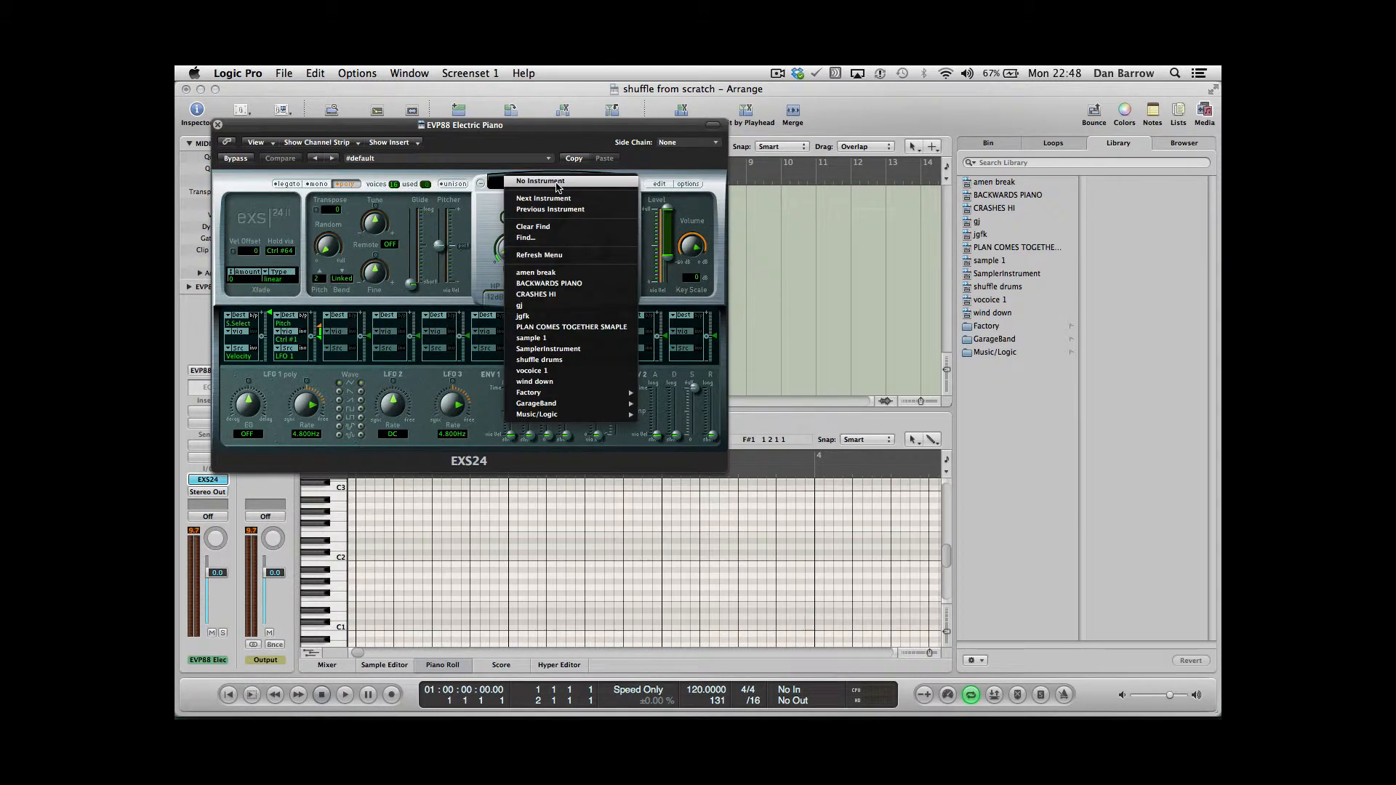
mouse_move(625, 393)
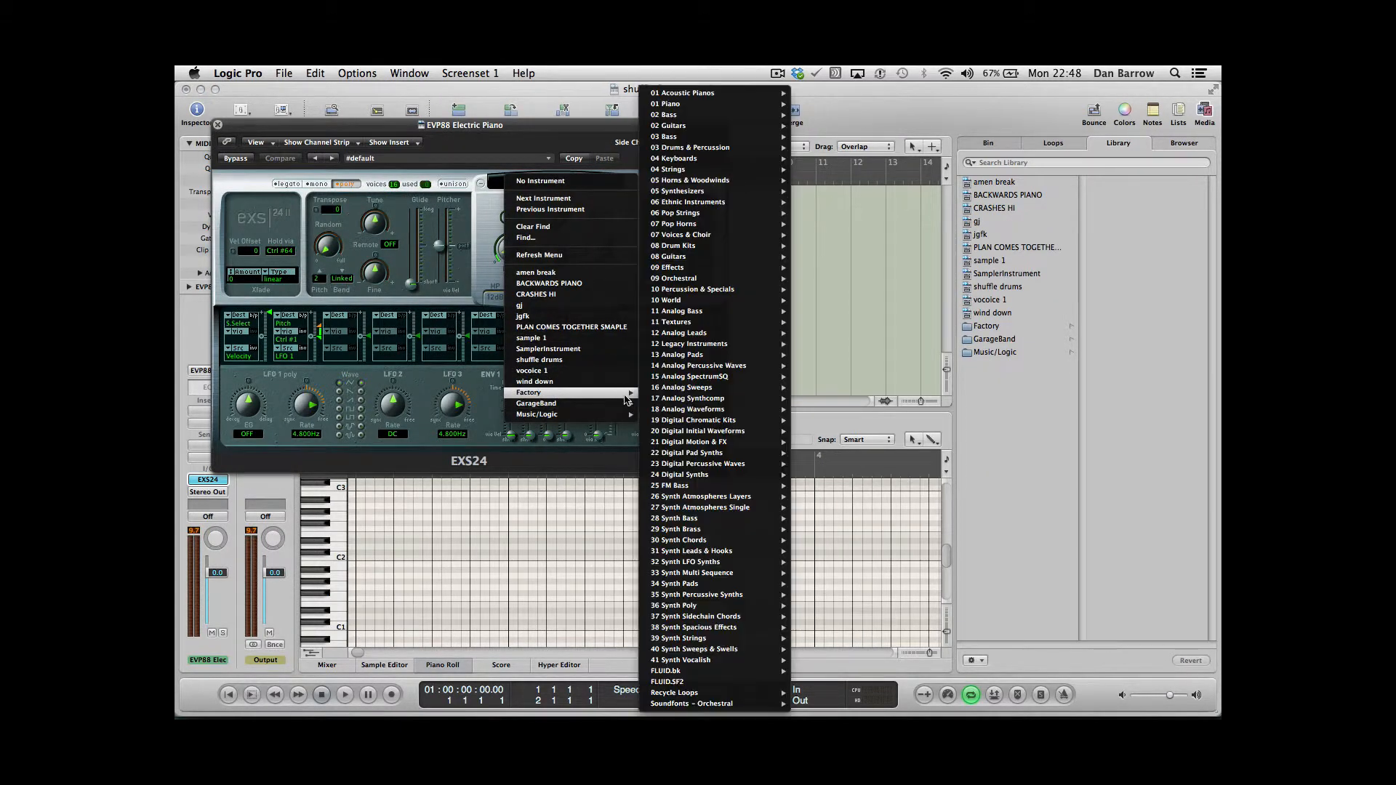
mouse_move(726, 151)
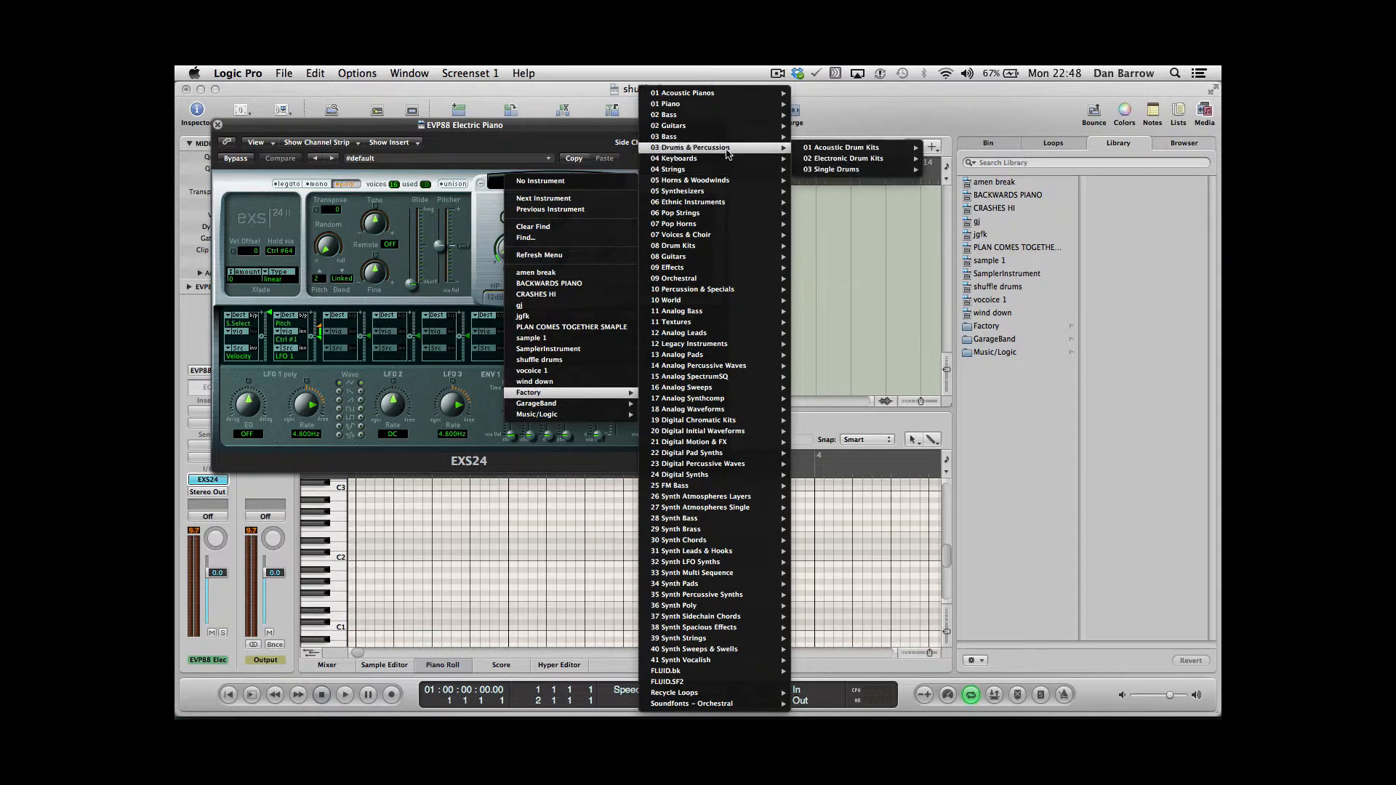
mouse_move(837, 147)
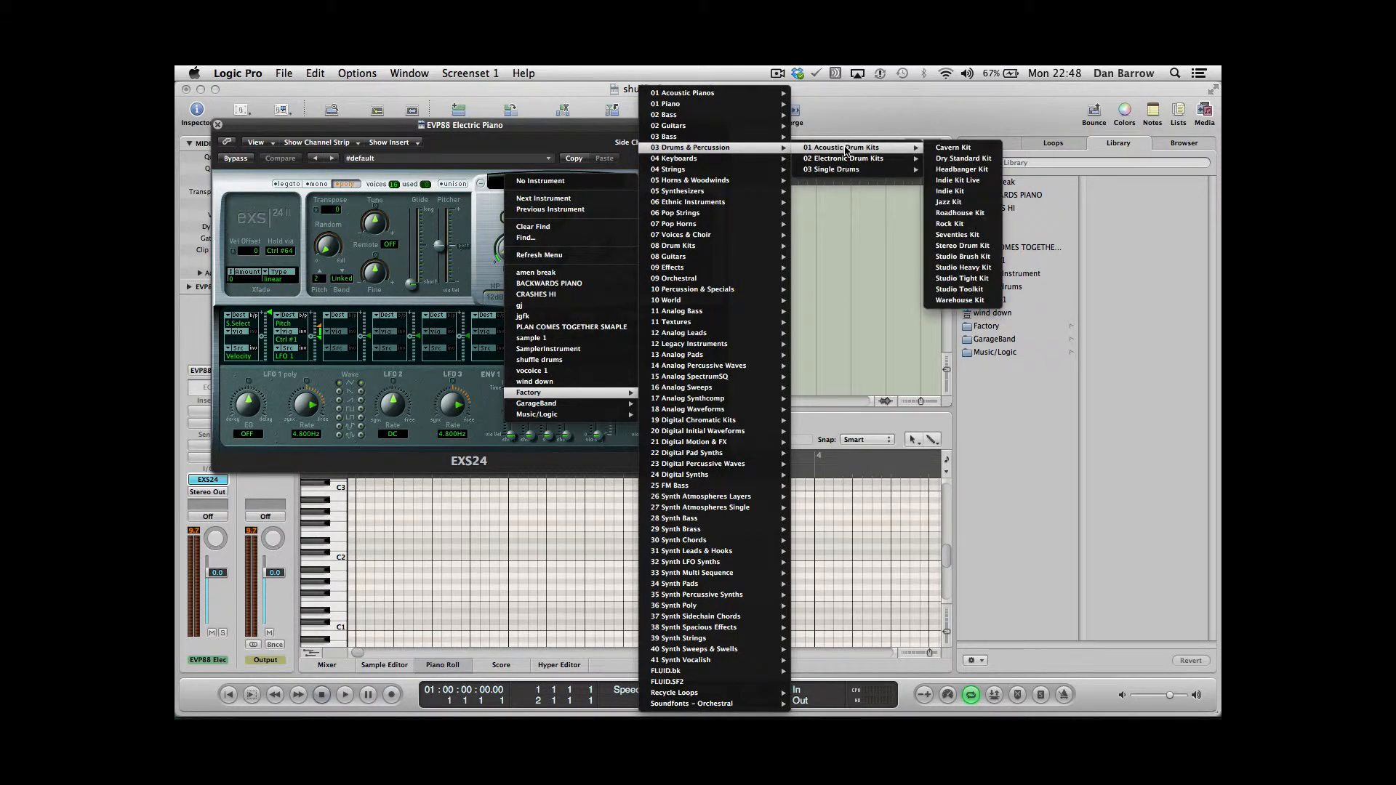
click(968, 281)
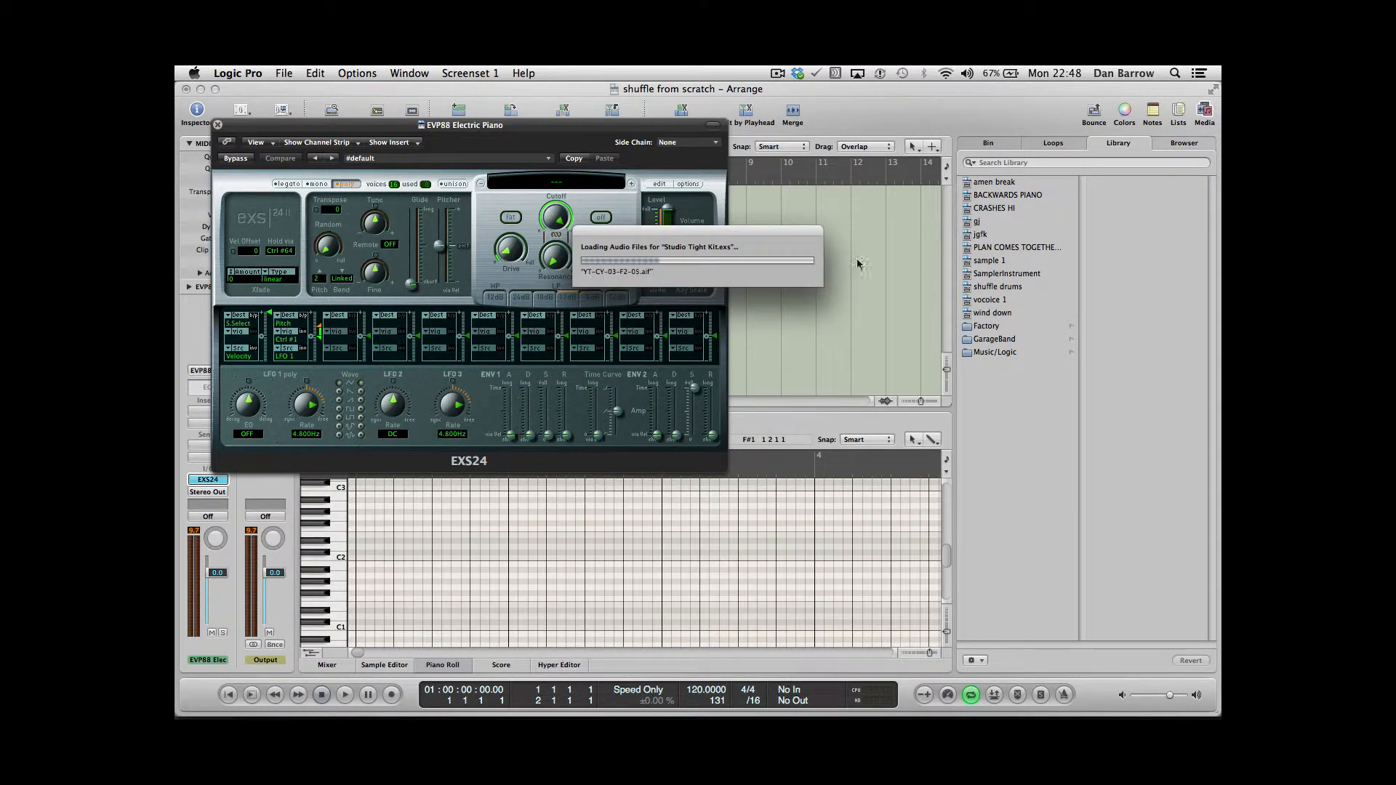
click(218, 125)
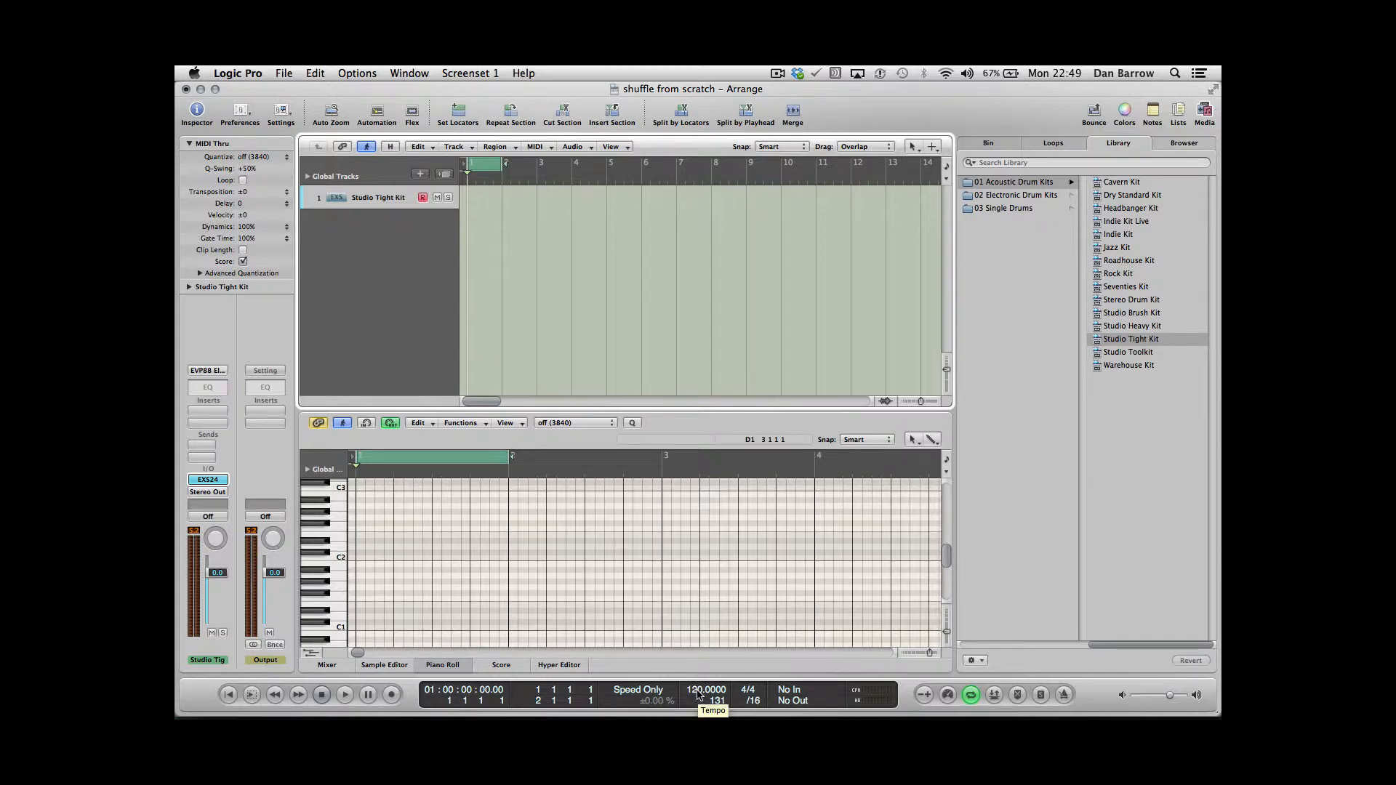
- Set the project tempo to 115
double_click(697, 693)
text(115)
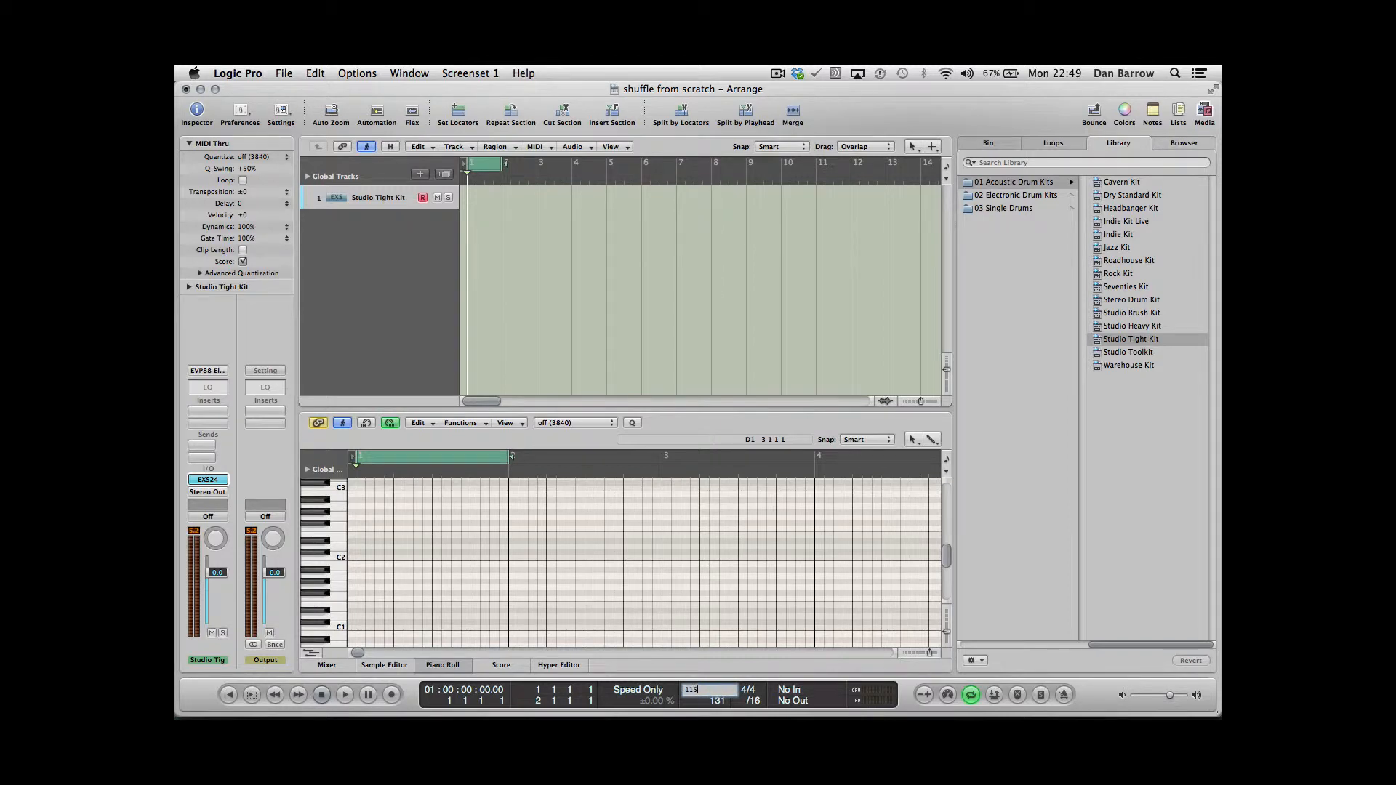
key(Return)
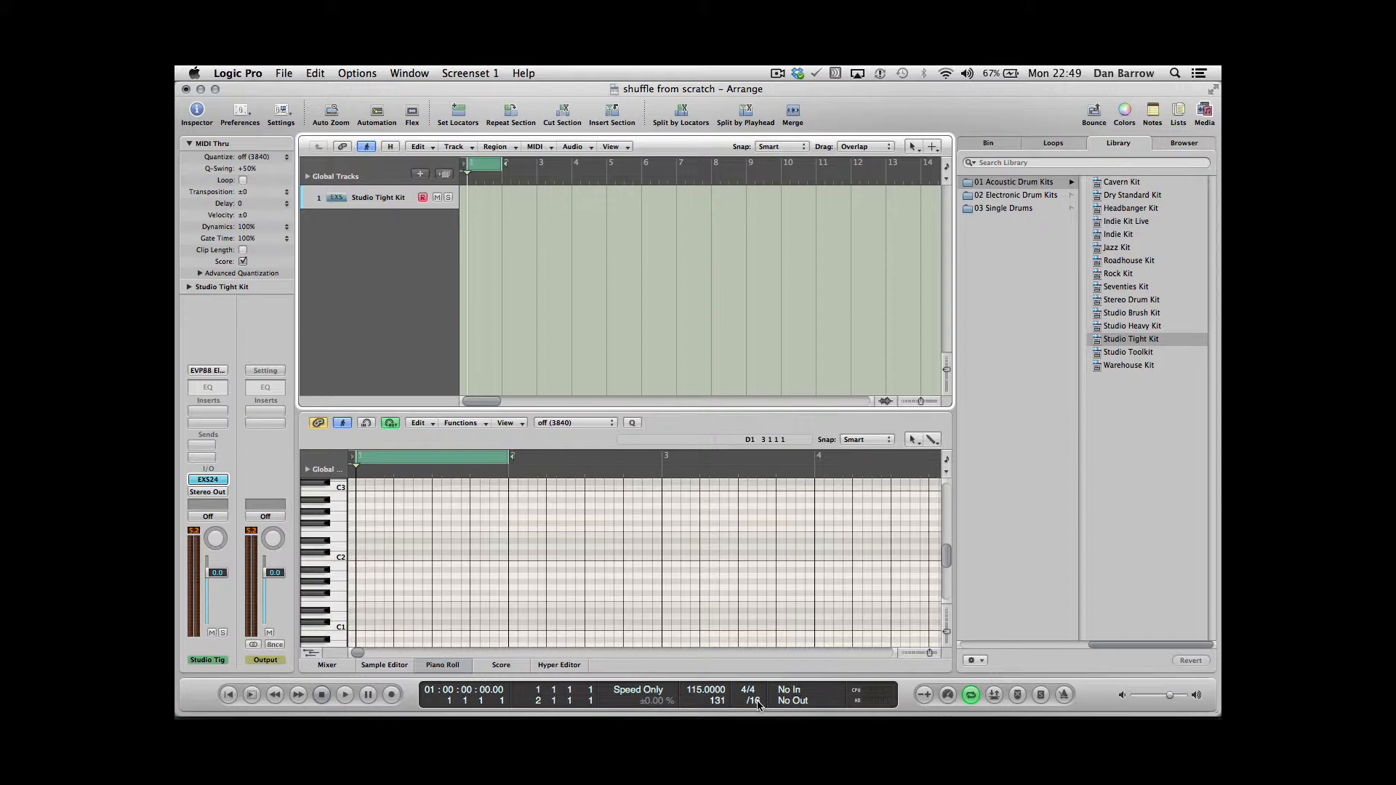
- Examine the beat subdivisions of the /16 grid in a separate Piano Roll window, and close it
key(super+6)
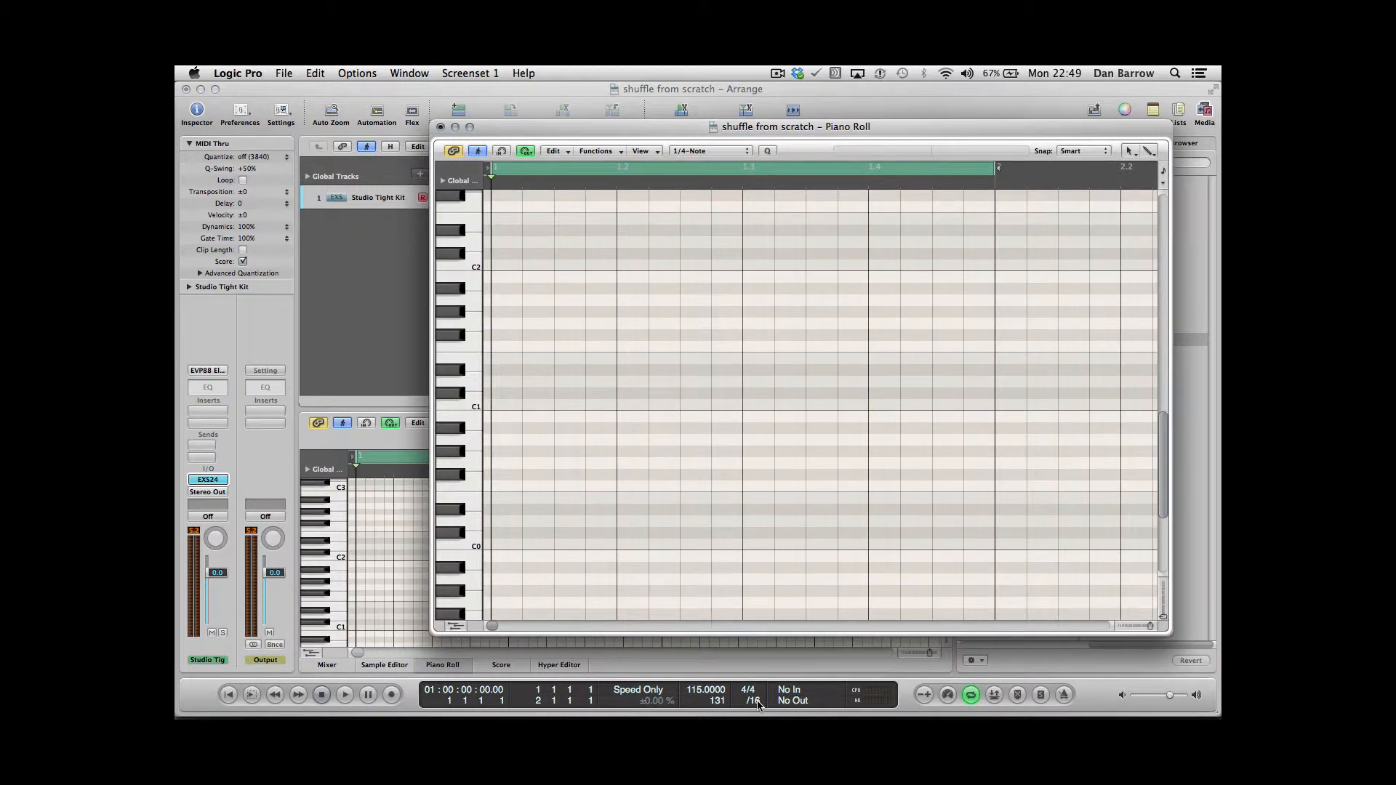
scroll(582, 262, up, 2)
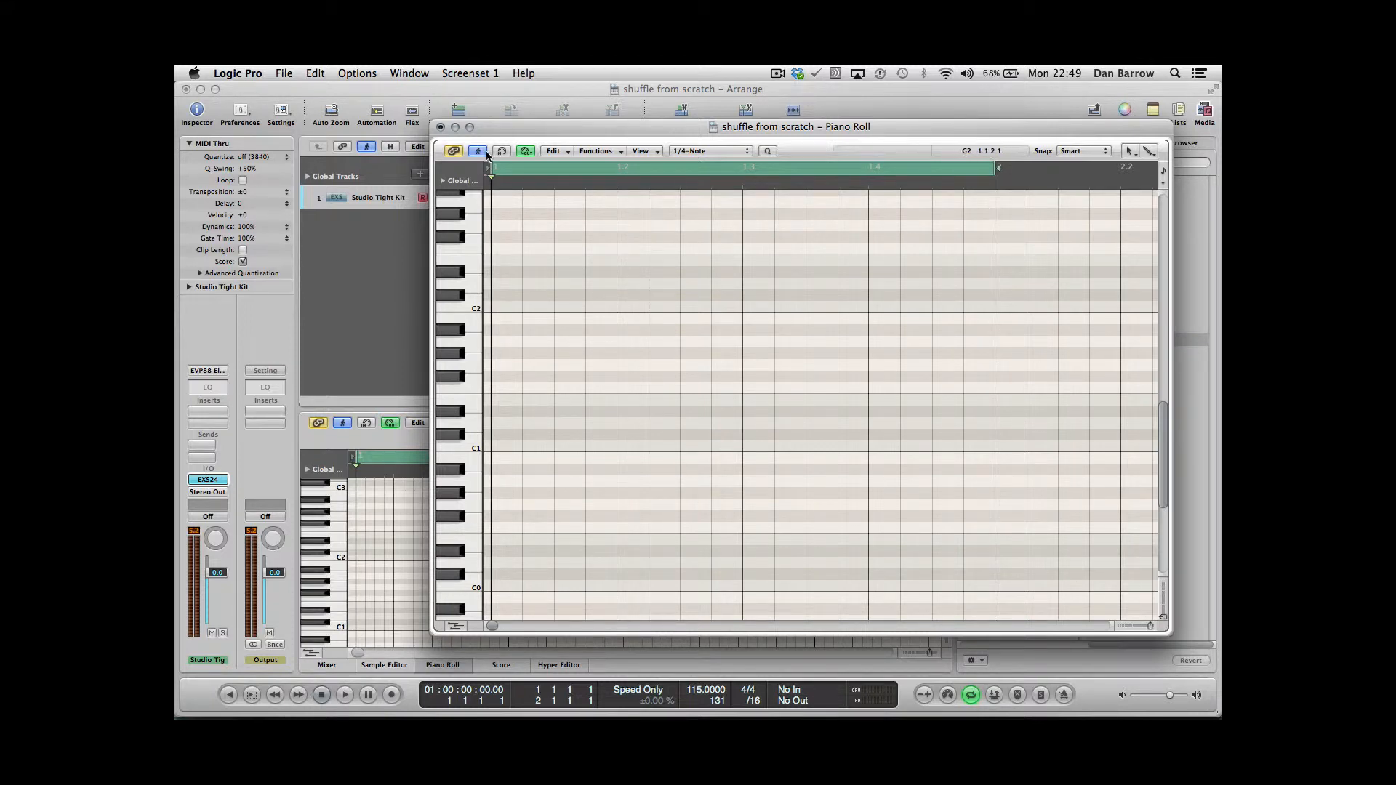
click(440, 127)
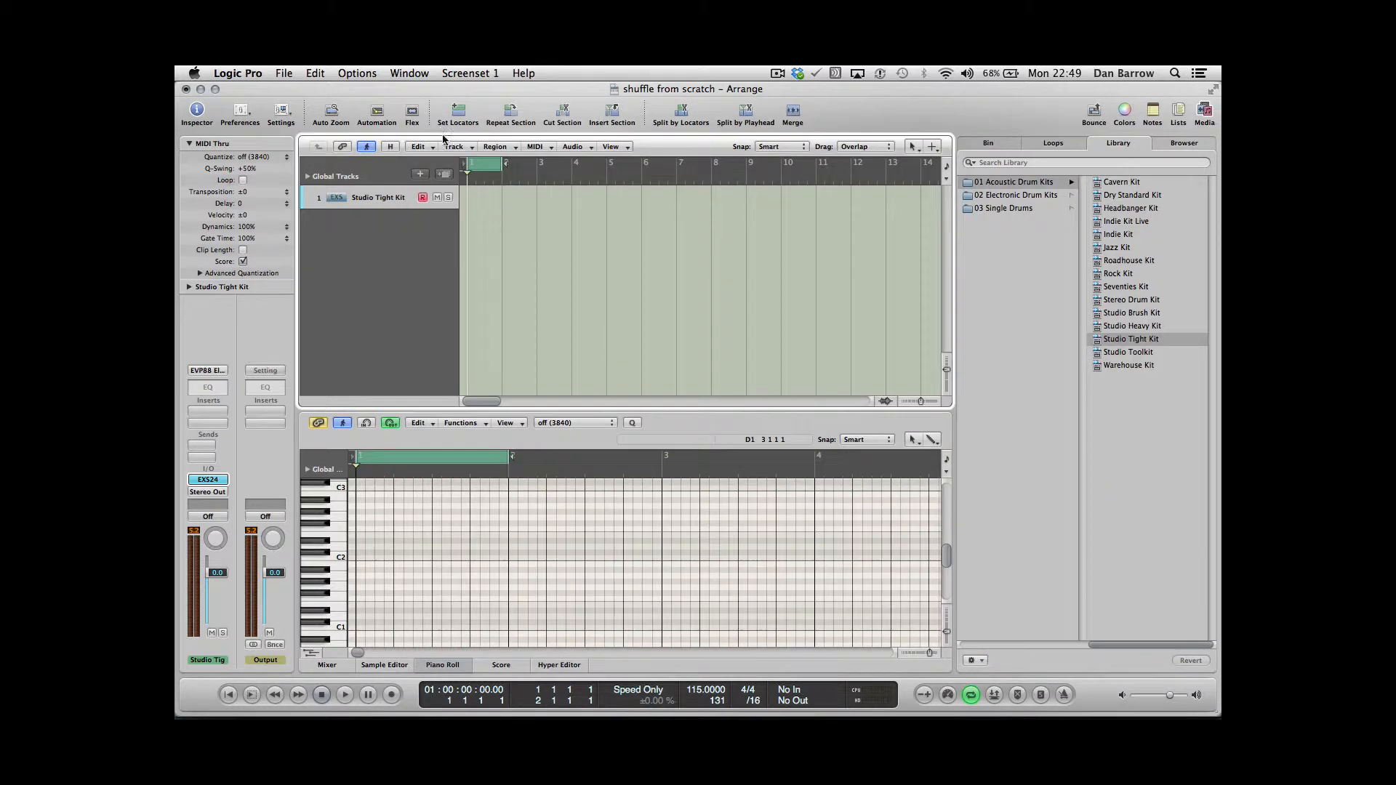
- Set the project's grid division to /12 and open the Piano Roll
double_click(754, 701)
text(12)
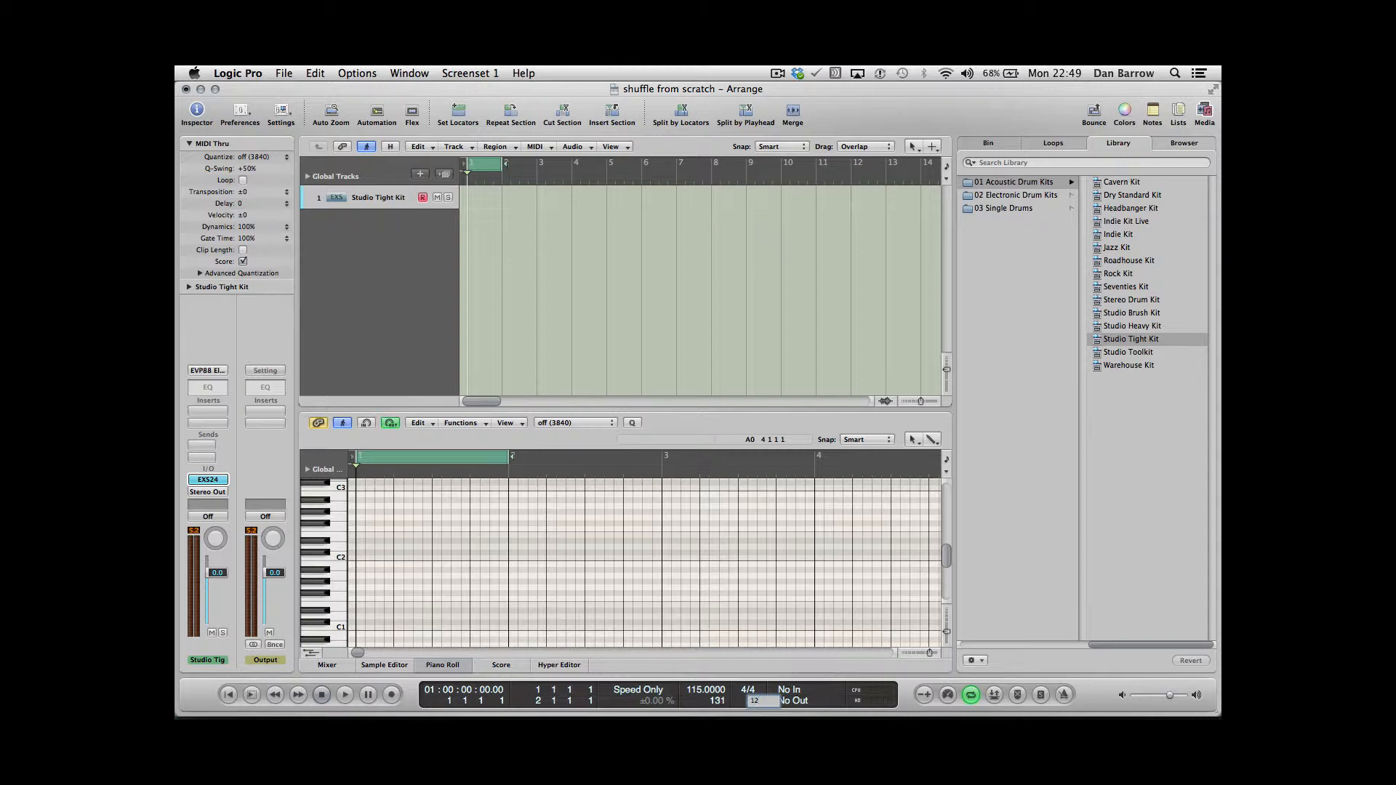
key(Return)
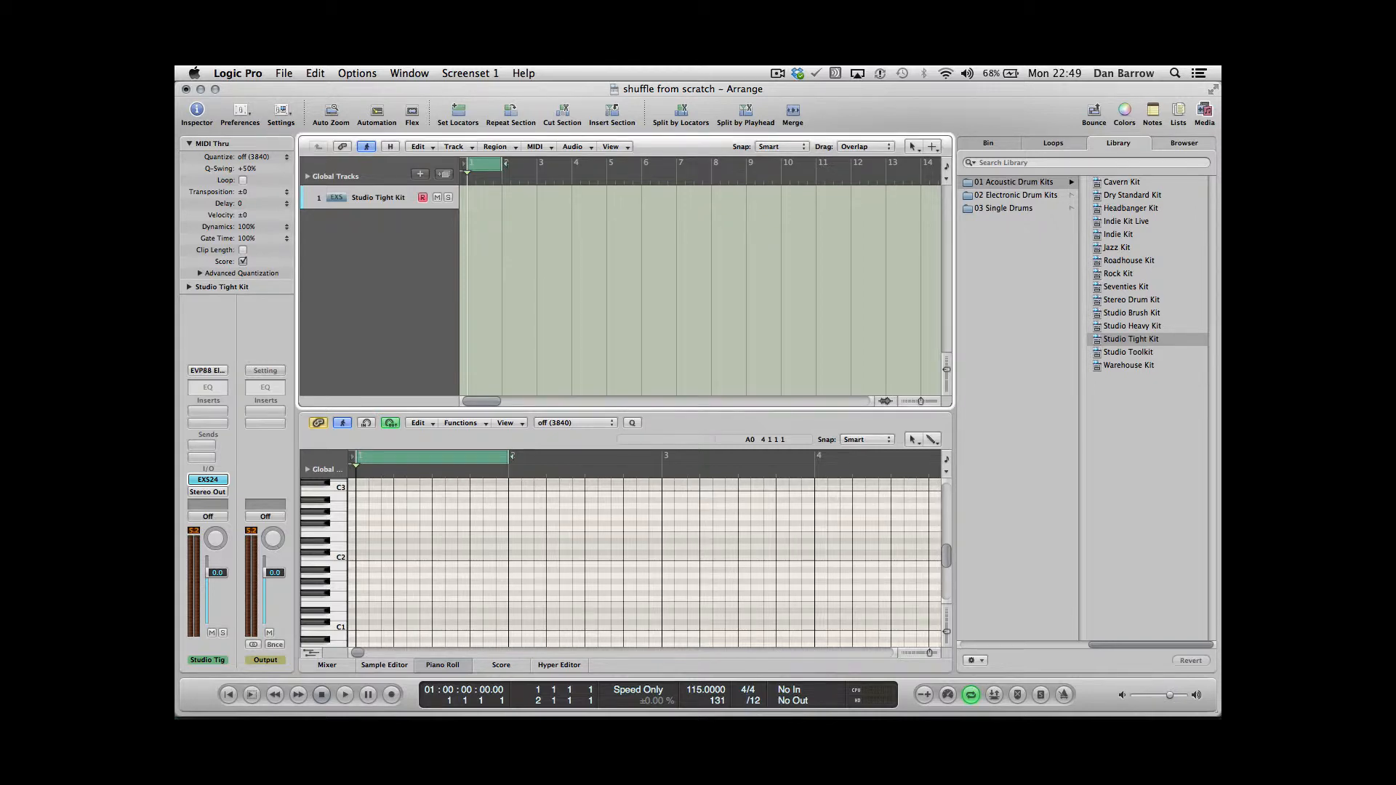
key(super+6)
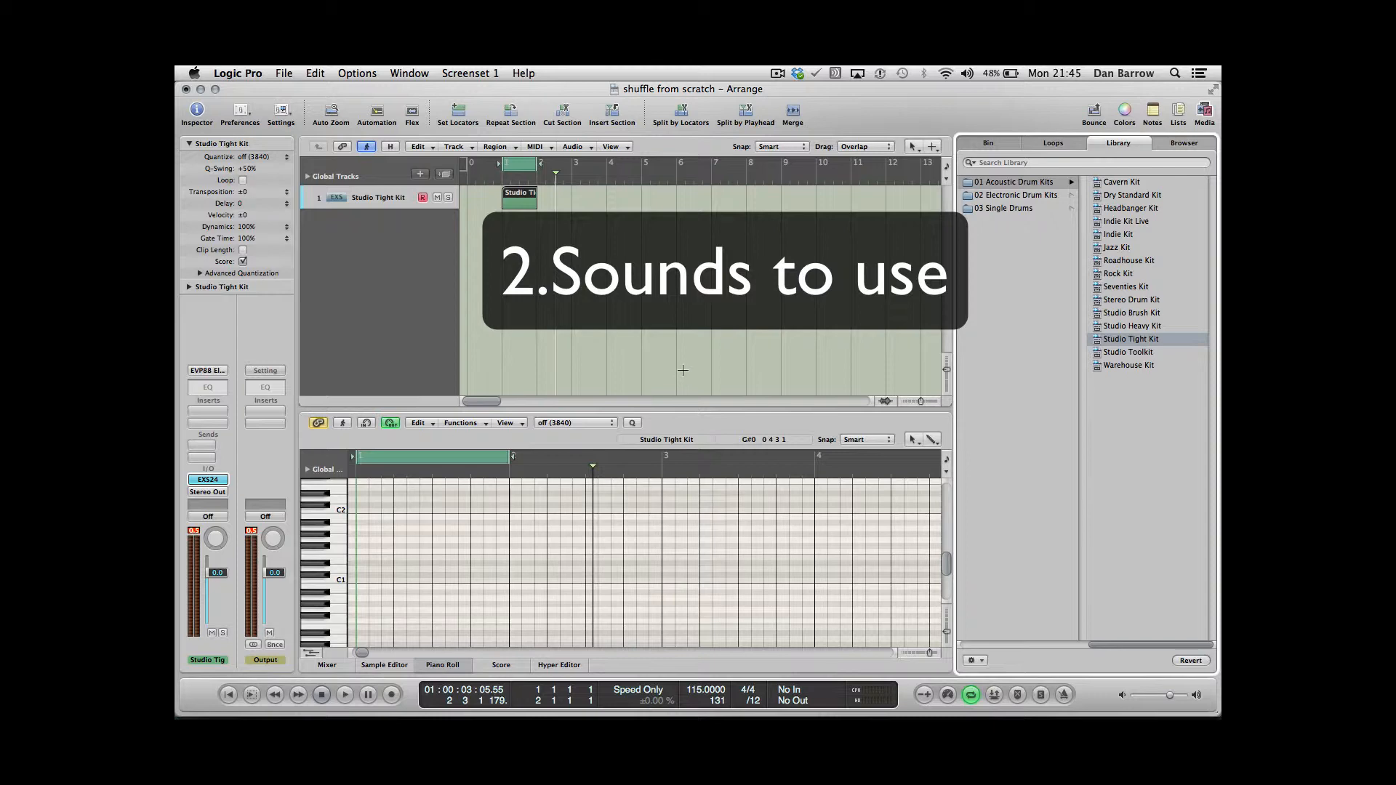
- Audition the drum kit's sounds between C1 and F2 on the keyboard of a separate Piano Roll window
key(super+6)
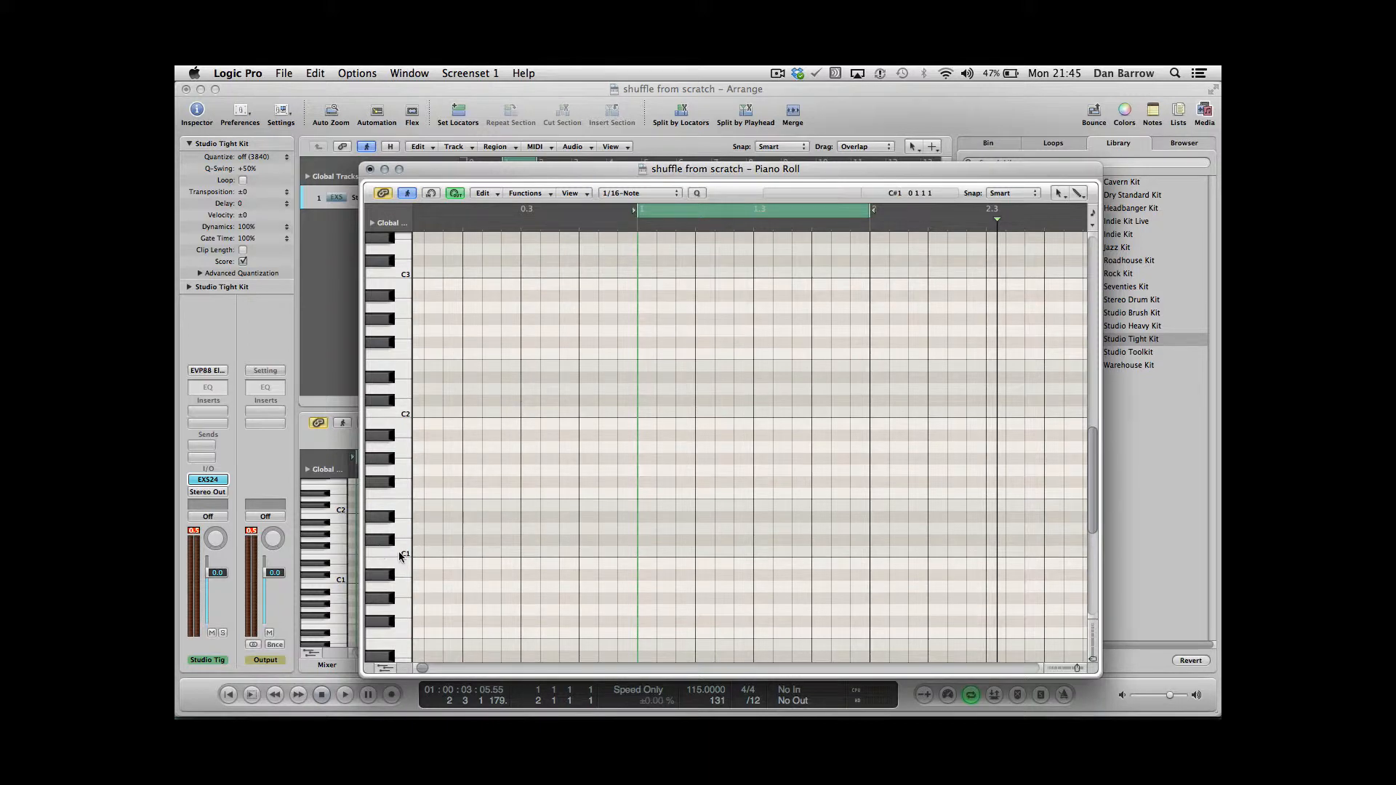
click(401, 555)
click(401, 529)
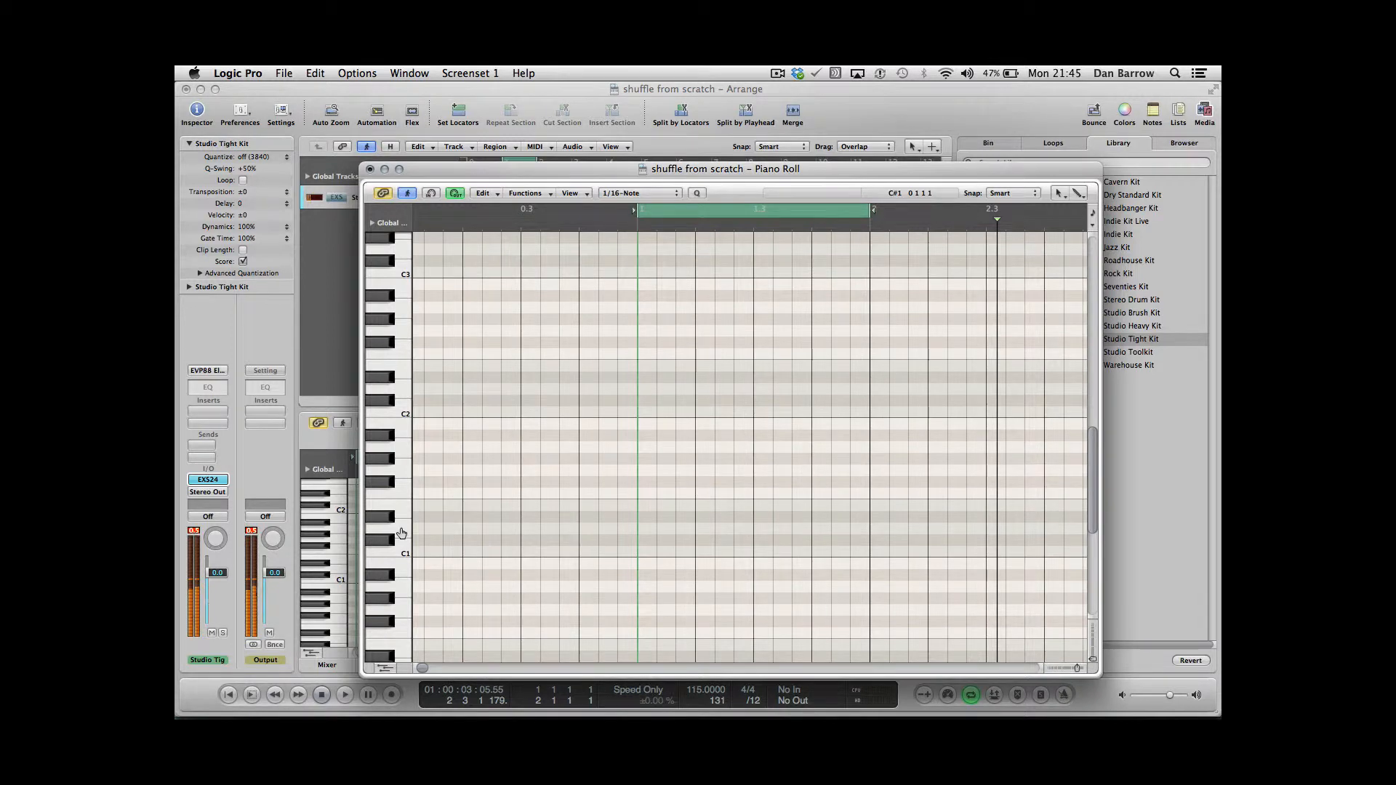
click(405, 535)
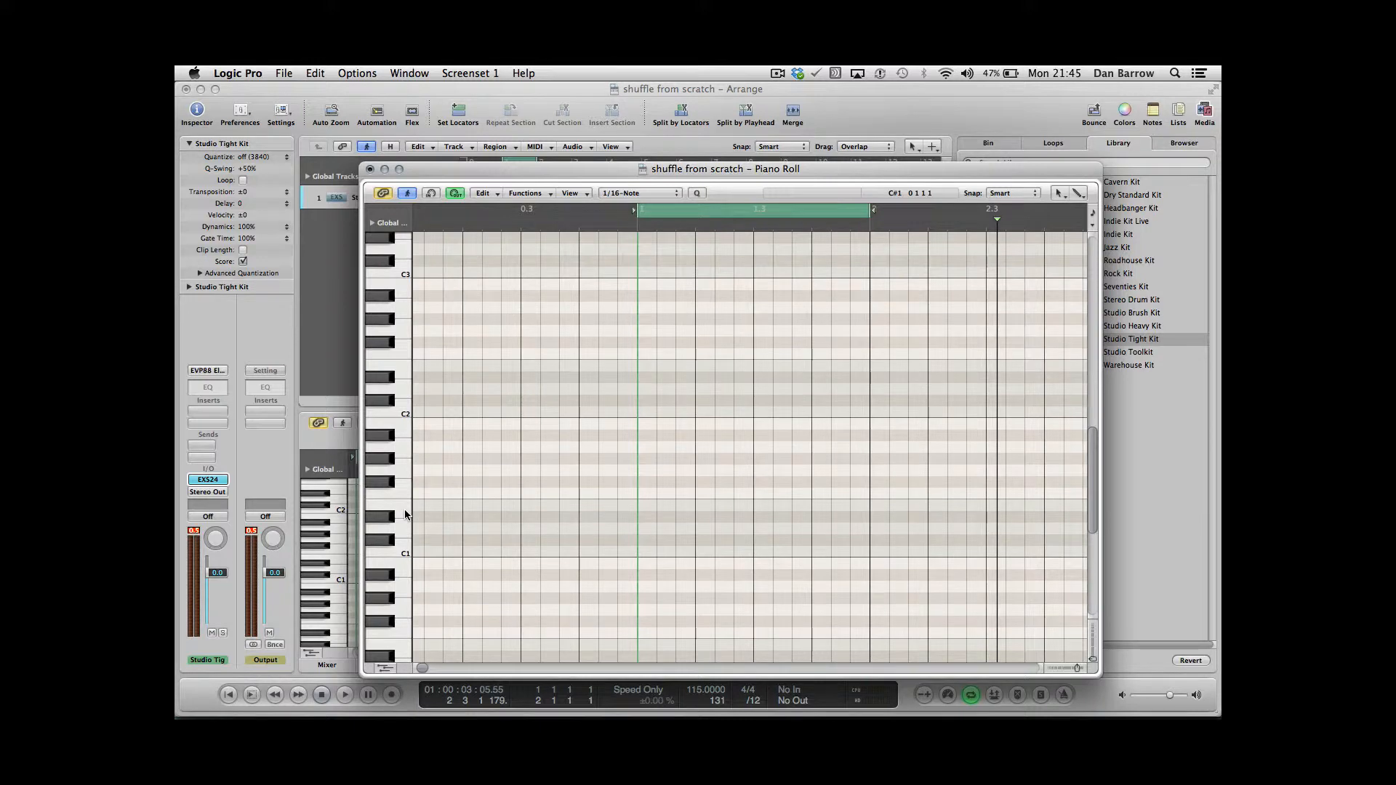
click(405, 515)
click(386, 489)
click(386, 489)
click(386, 379)
click(383, 379)
click(401, 353)
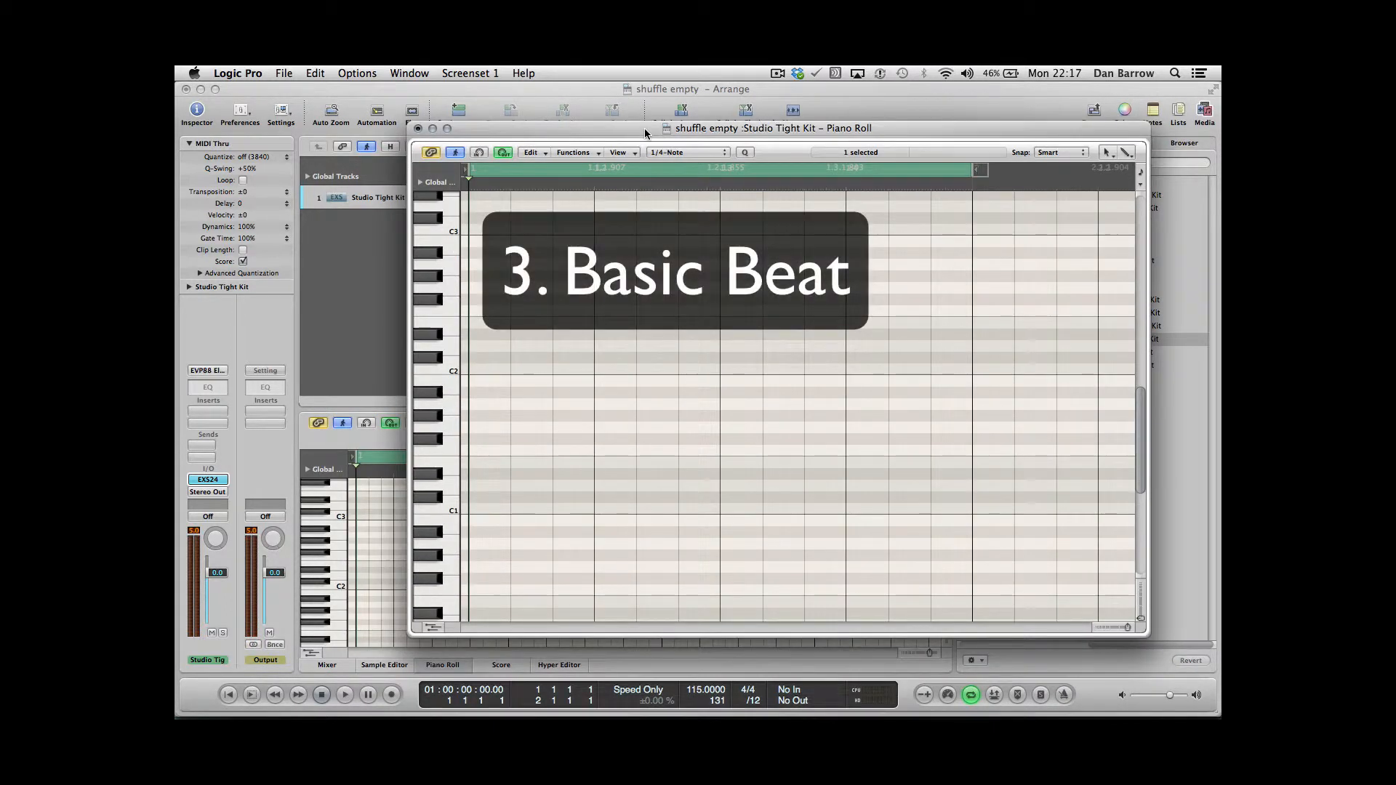
- Add C1 notes on all four beats of bar 1 and D1 notes on beats 2 and 4
click(492, 513)
click(614, 513)
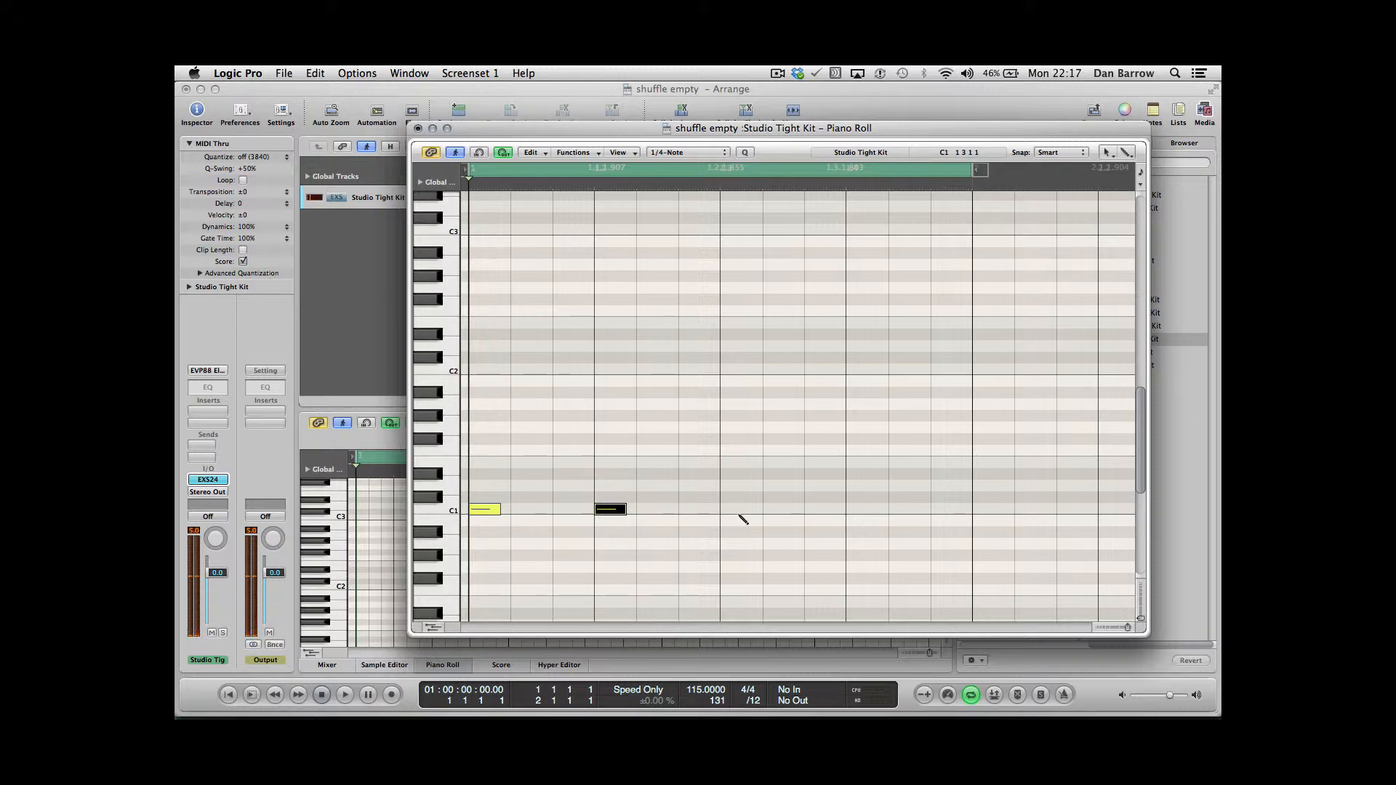
click(738, 514)
click(869, 513)
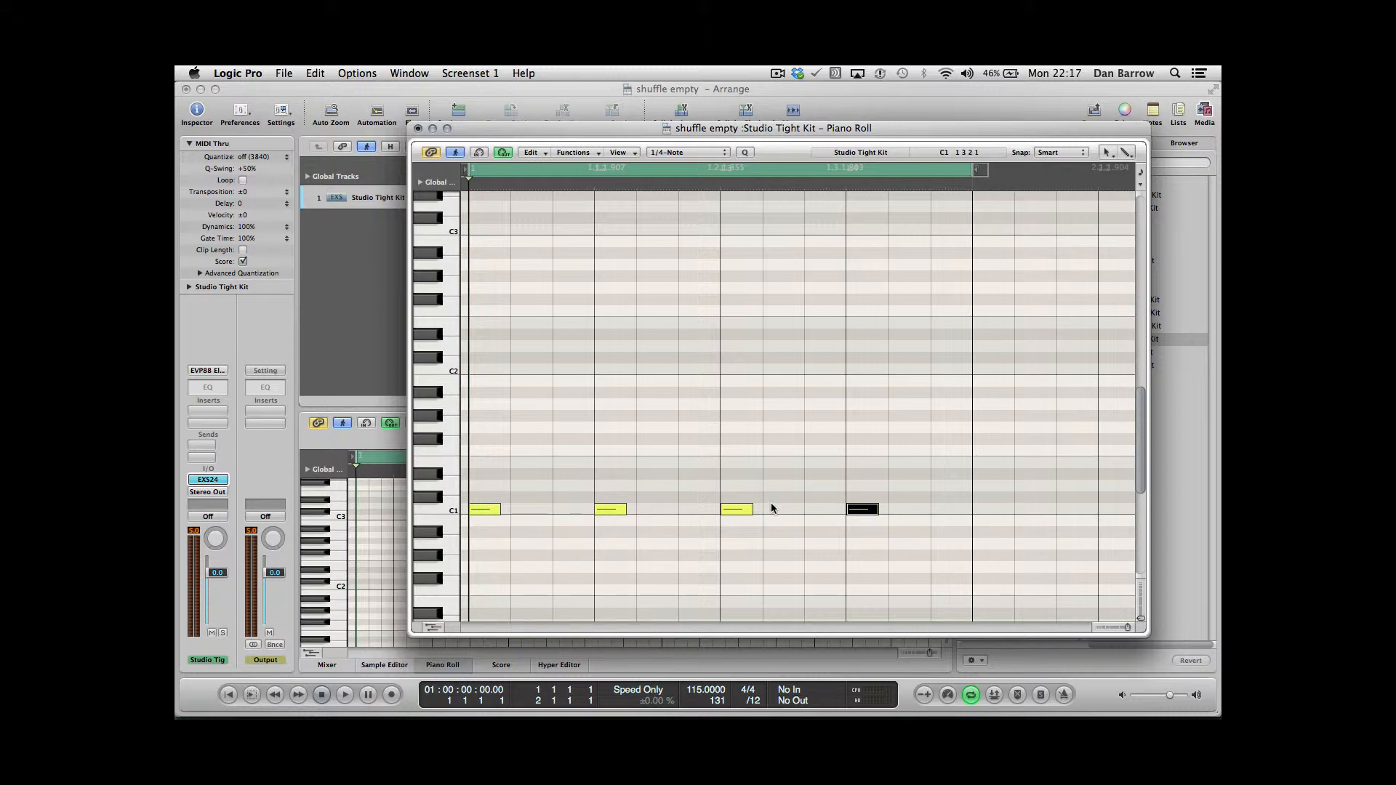
super+click(608, 485)
super+click(864, 486)
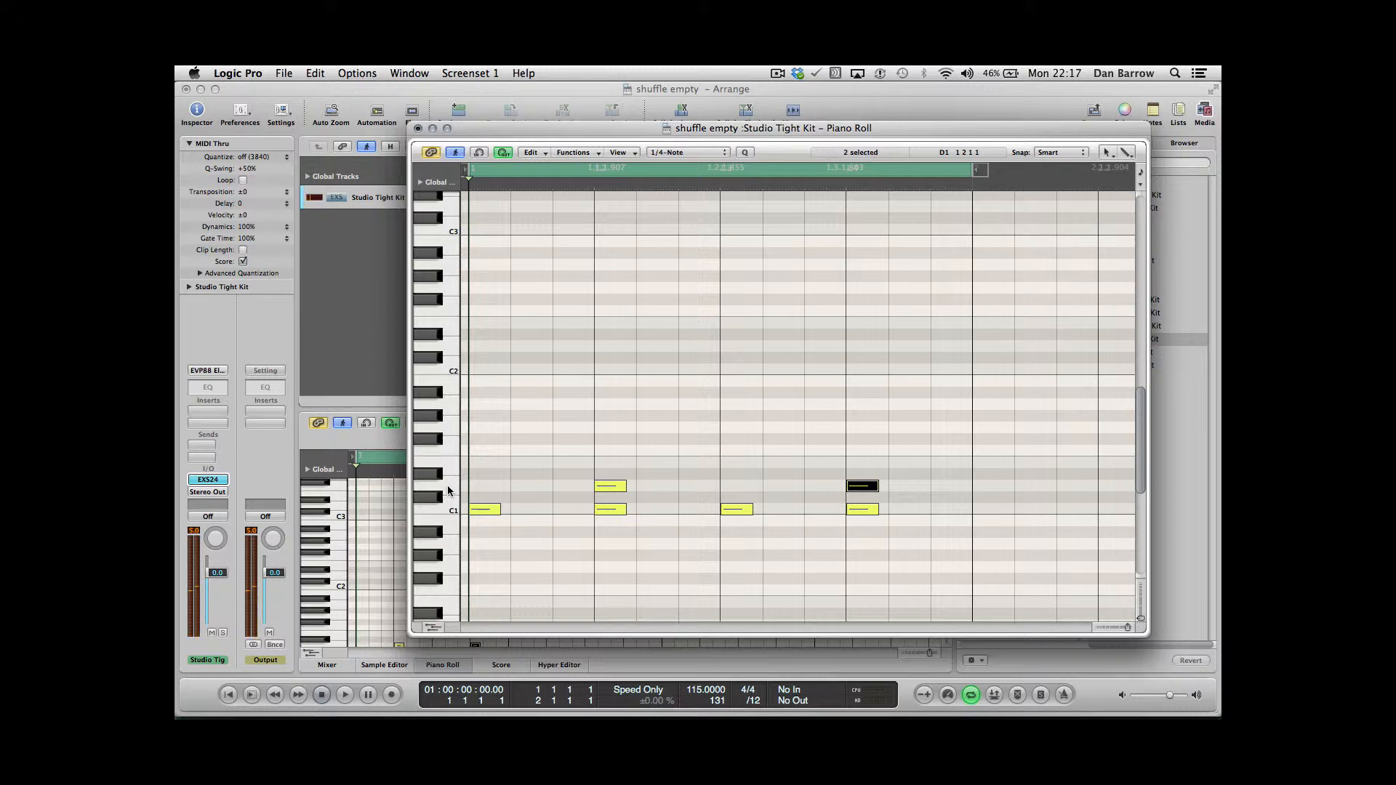
- Raise the velocity of both D1 notes with the Velocity Tool and play the pattern back
click(448, 484)
key(Escape)
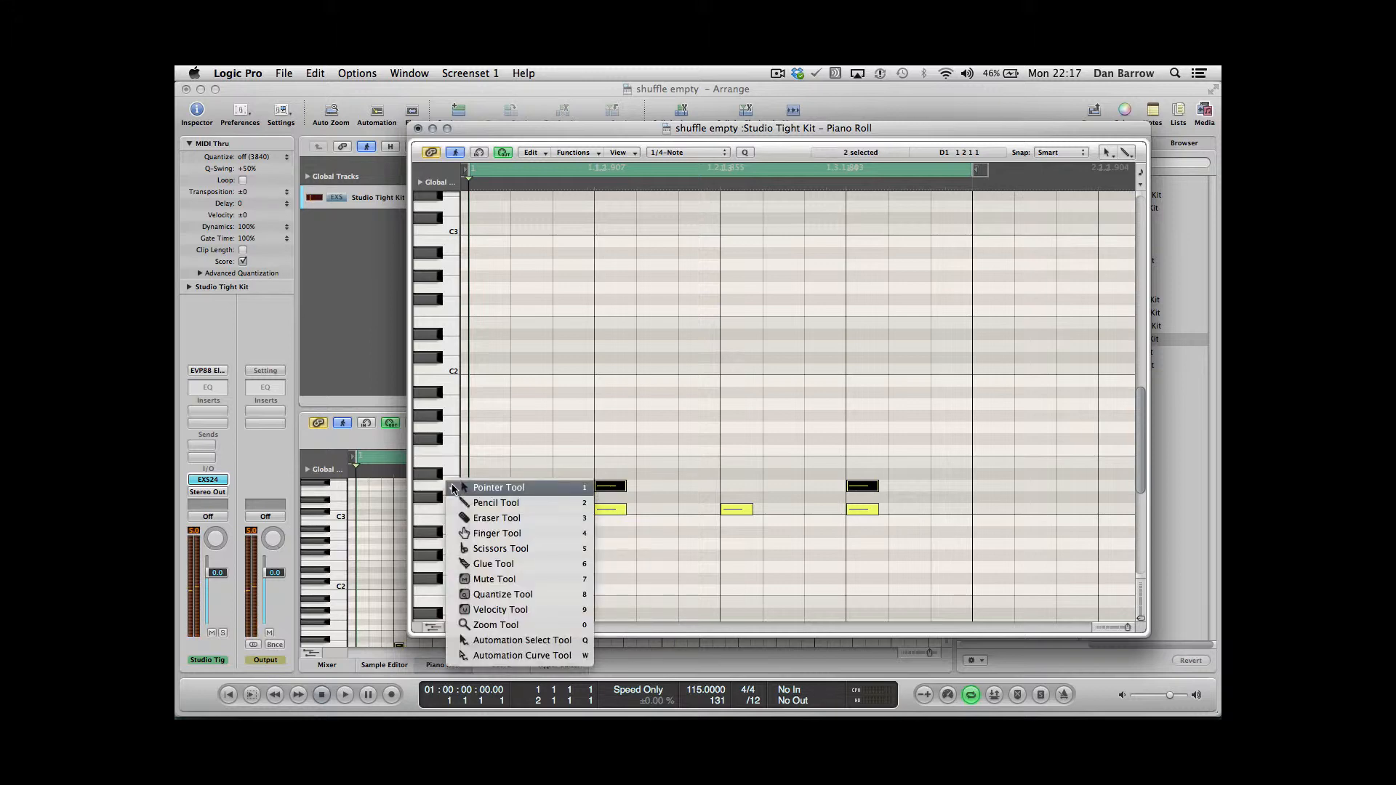
click(586, 615)
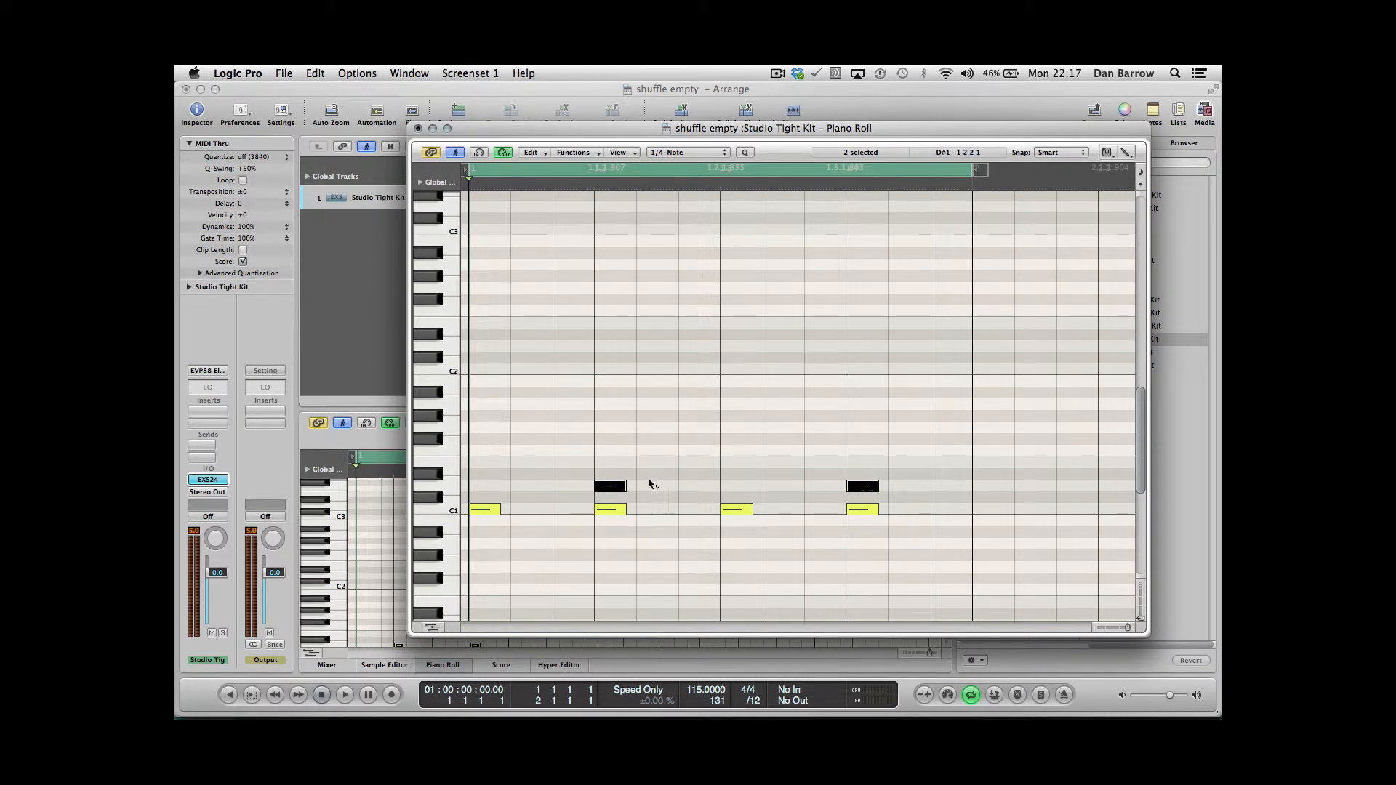
click(608, 487)
drag(608, 487, 605, 462)
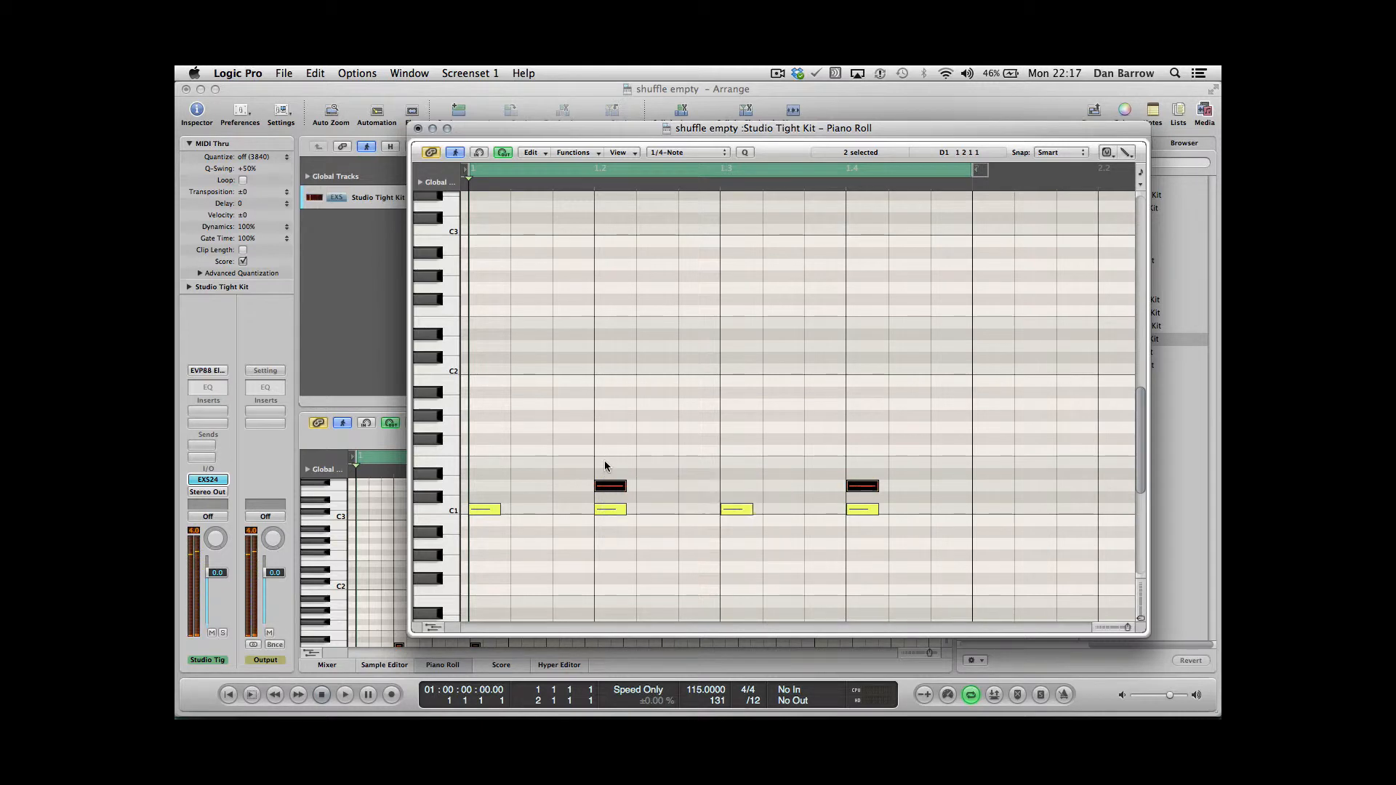
key(space)
key(space)
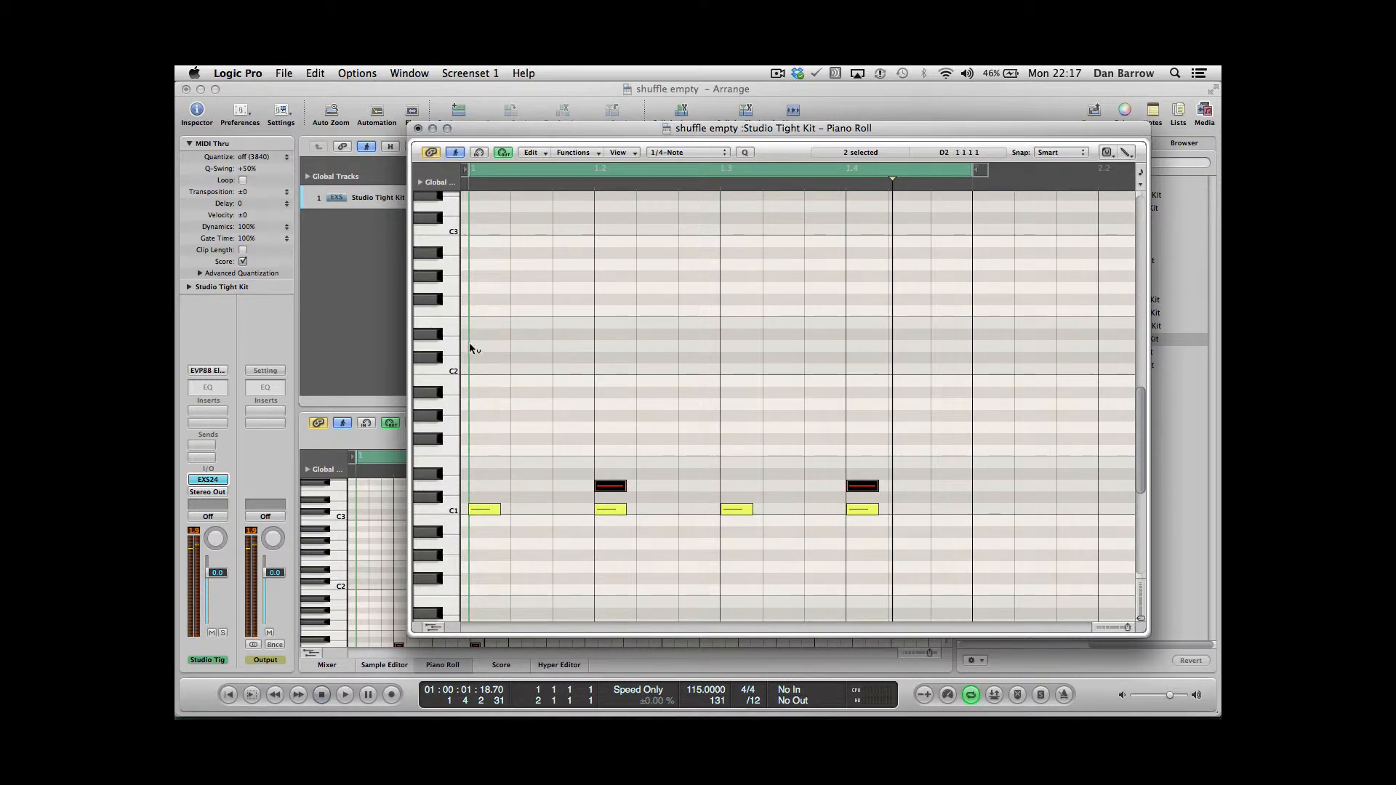
- Switch back to the Pointer Tool and add D#2 notes on all four beats of the bar
key(Escape)
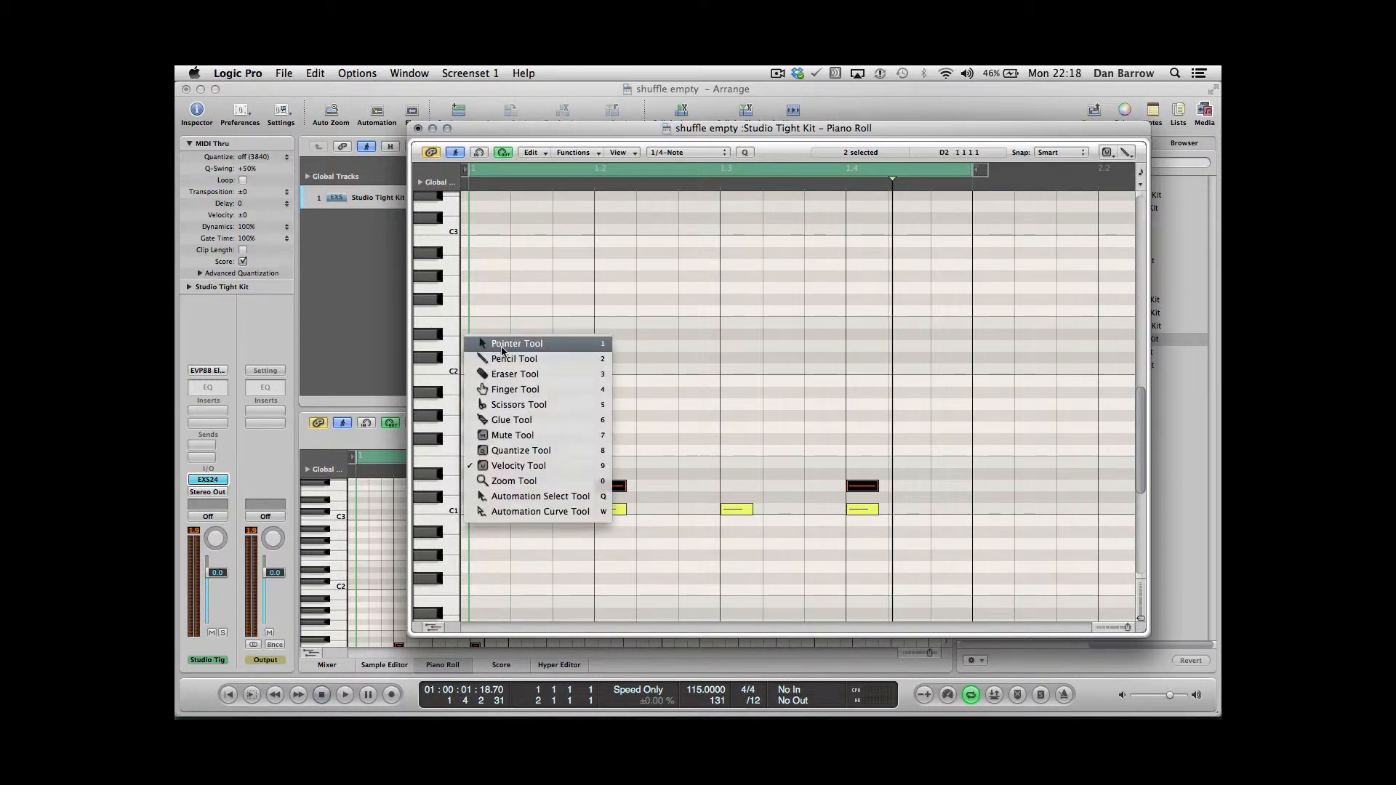
click(474, 344)
click(436, 336)
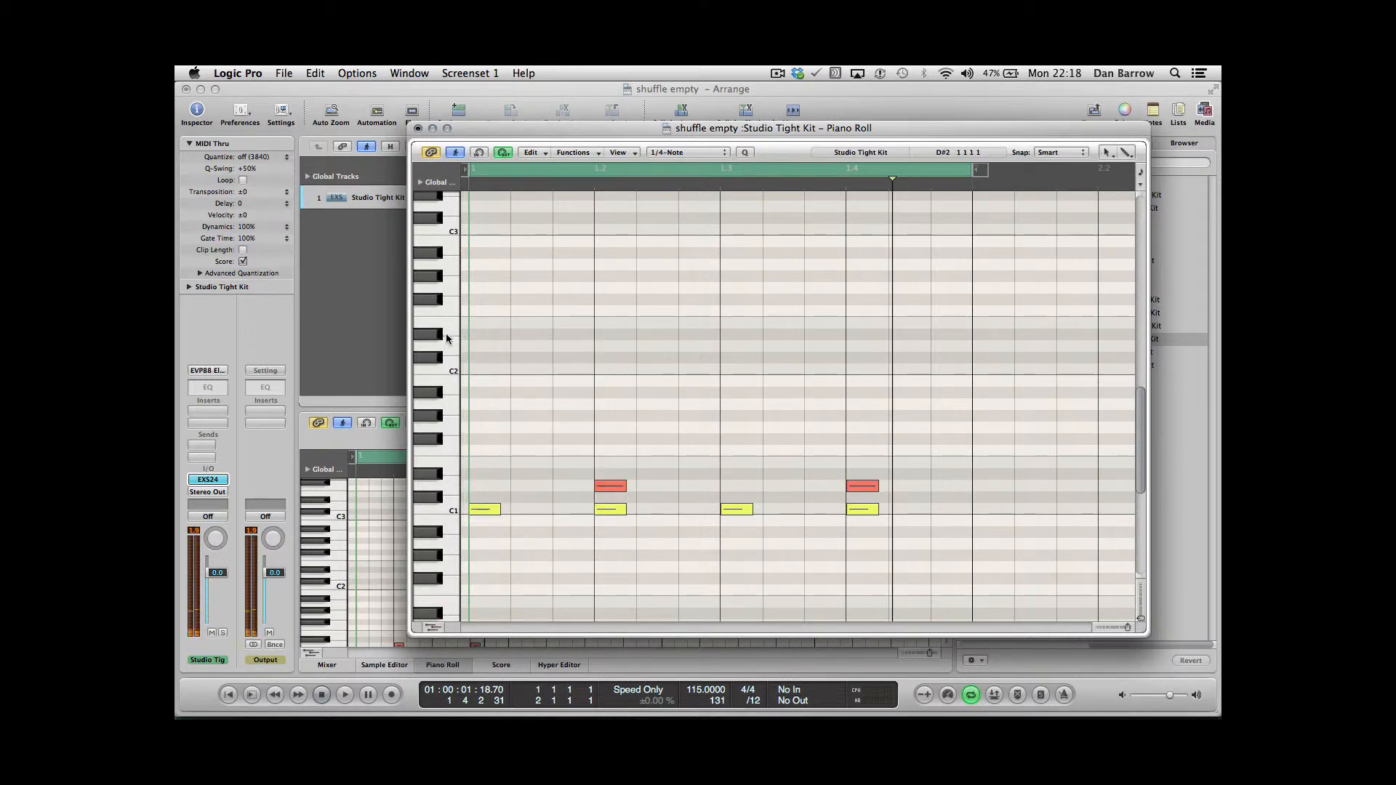
super+click(487, 335)
super+click(607, 336)
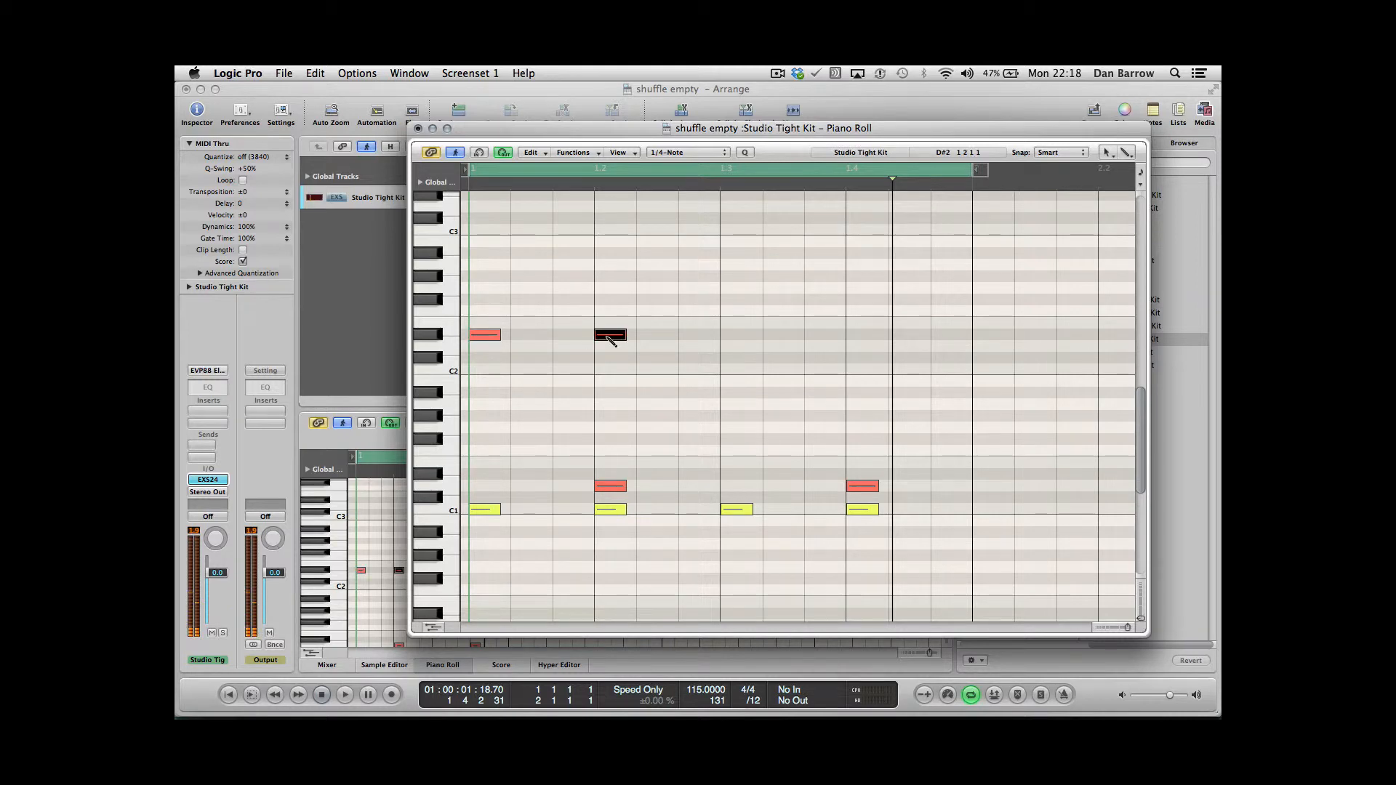
super+click(730, 336)
super+click(852, 336)
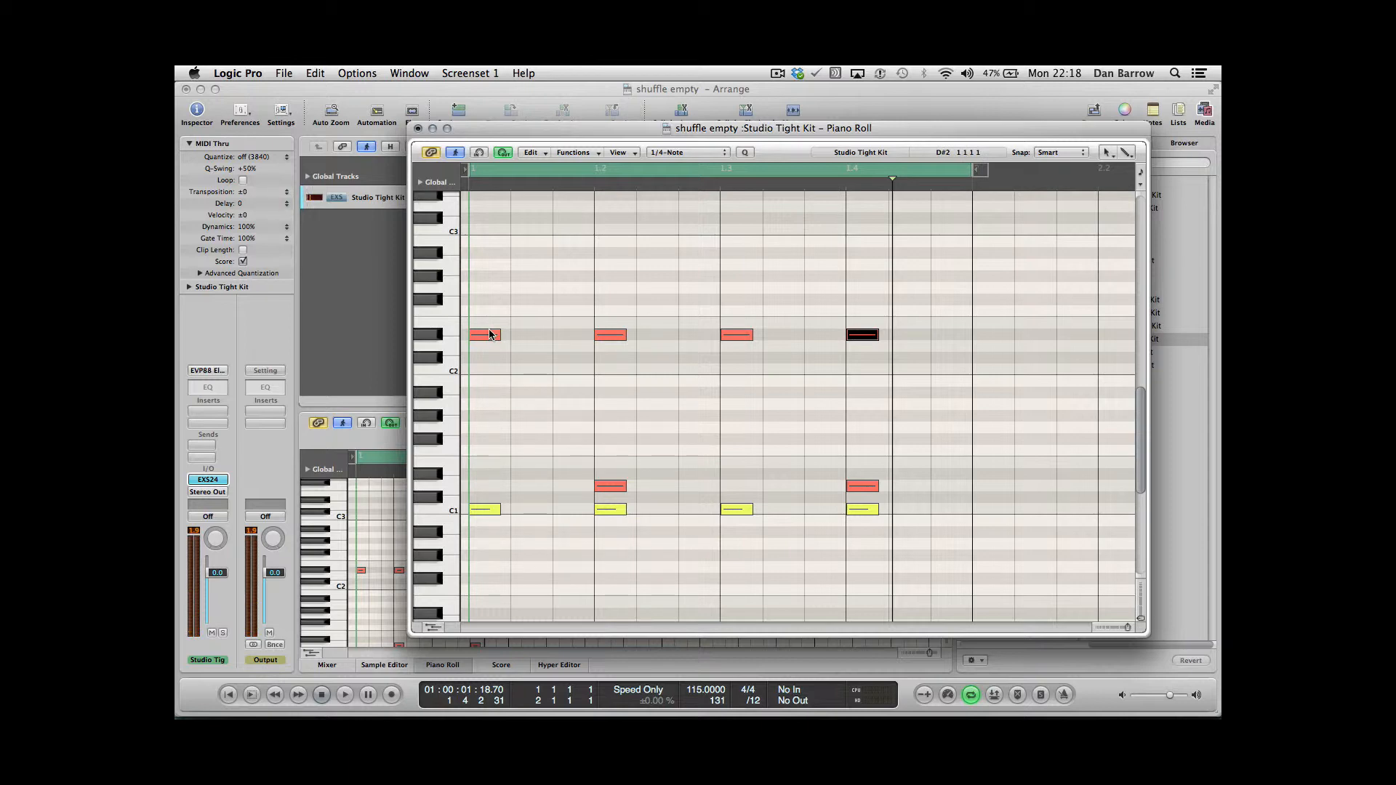
- Lower the velocity of all four D#2 notes together with the Velocity Tool, return to the Pointer Tool and play the pattern
click(426, 337)
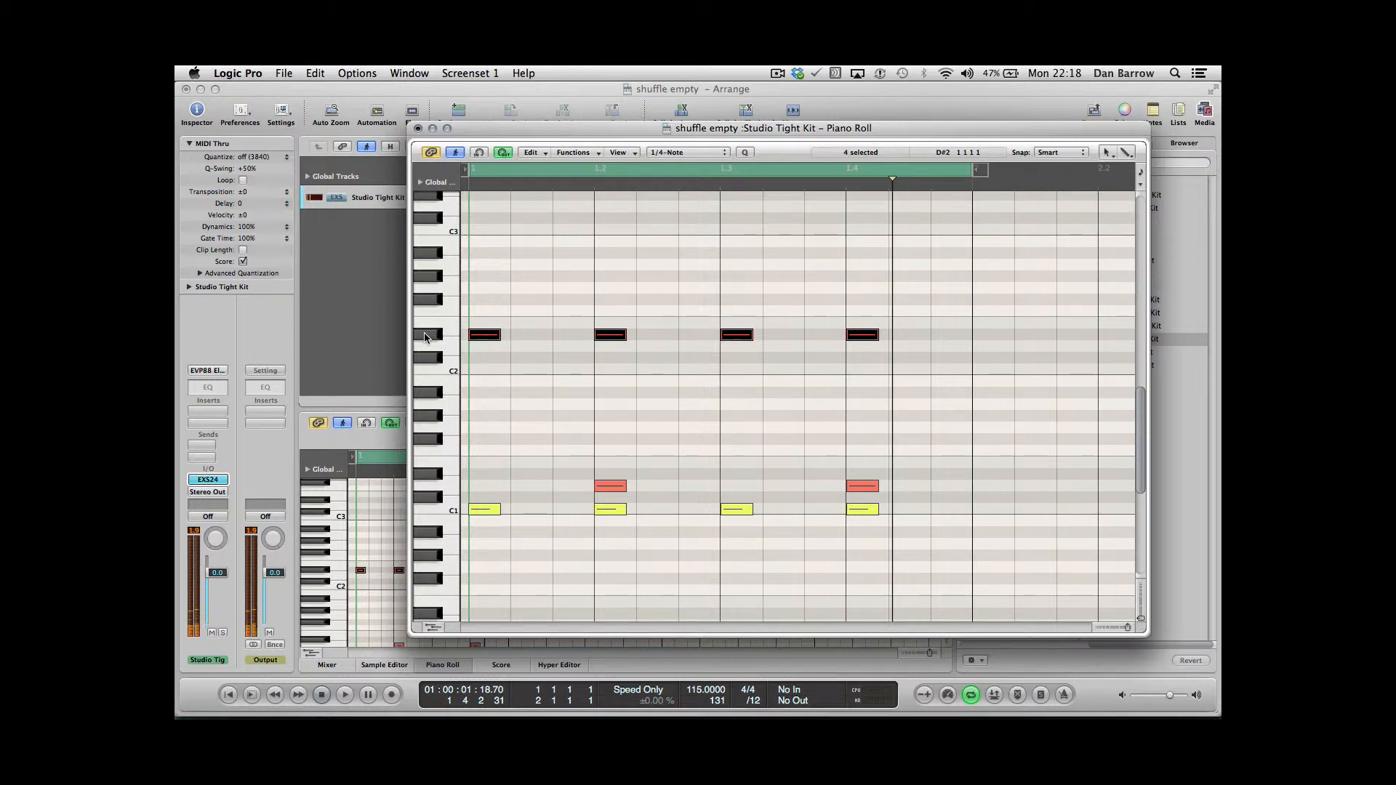
key(Escape)
key(9)
drag(488, 335, 487, 350)
key(Escape)
key(1)
key(space)
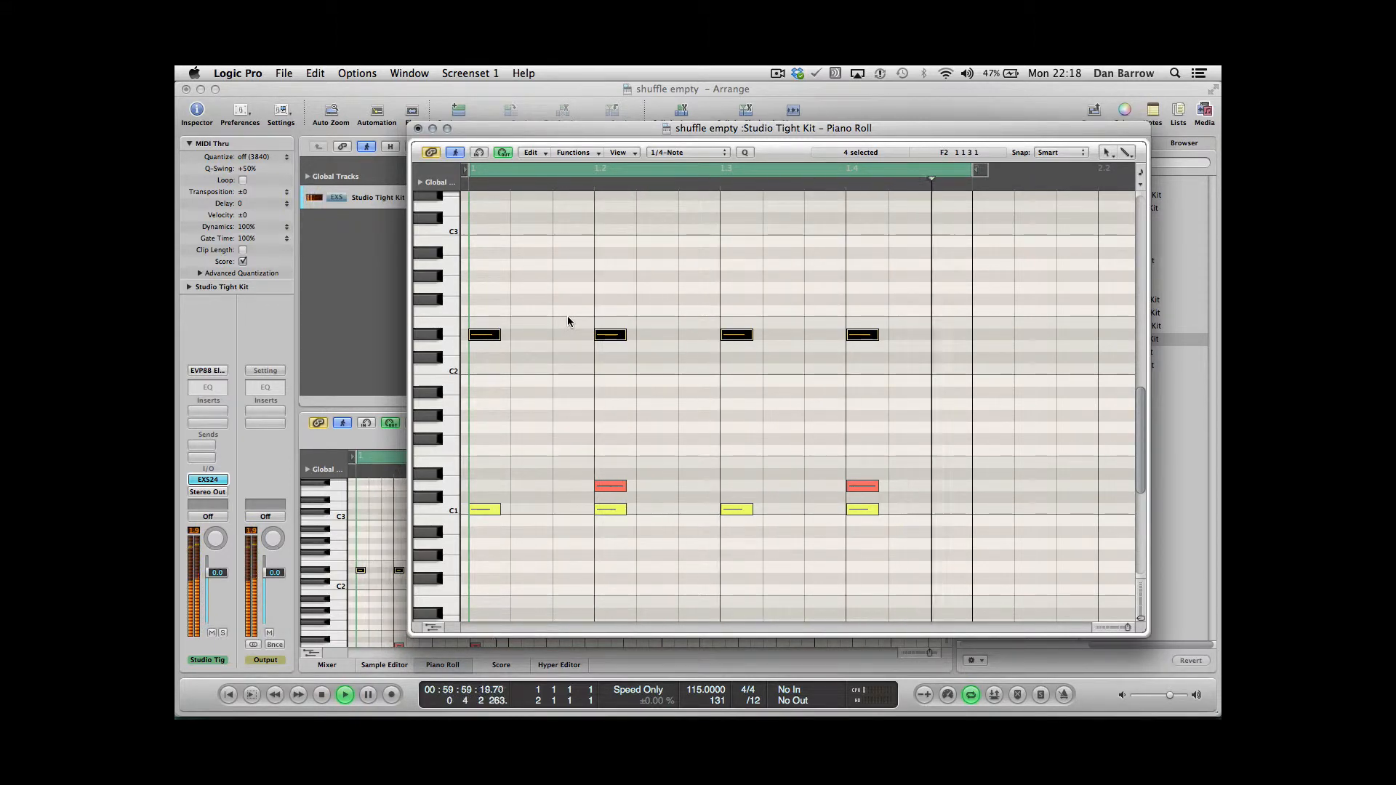
key(space)
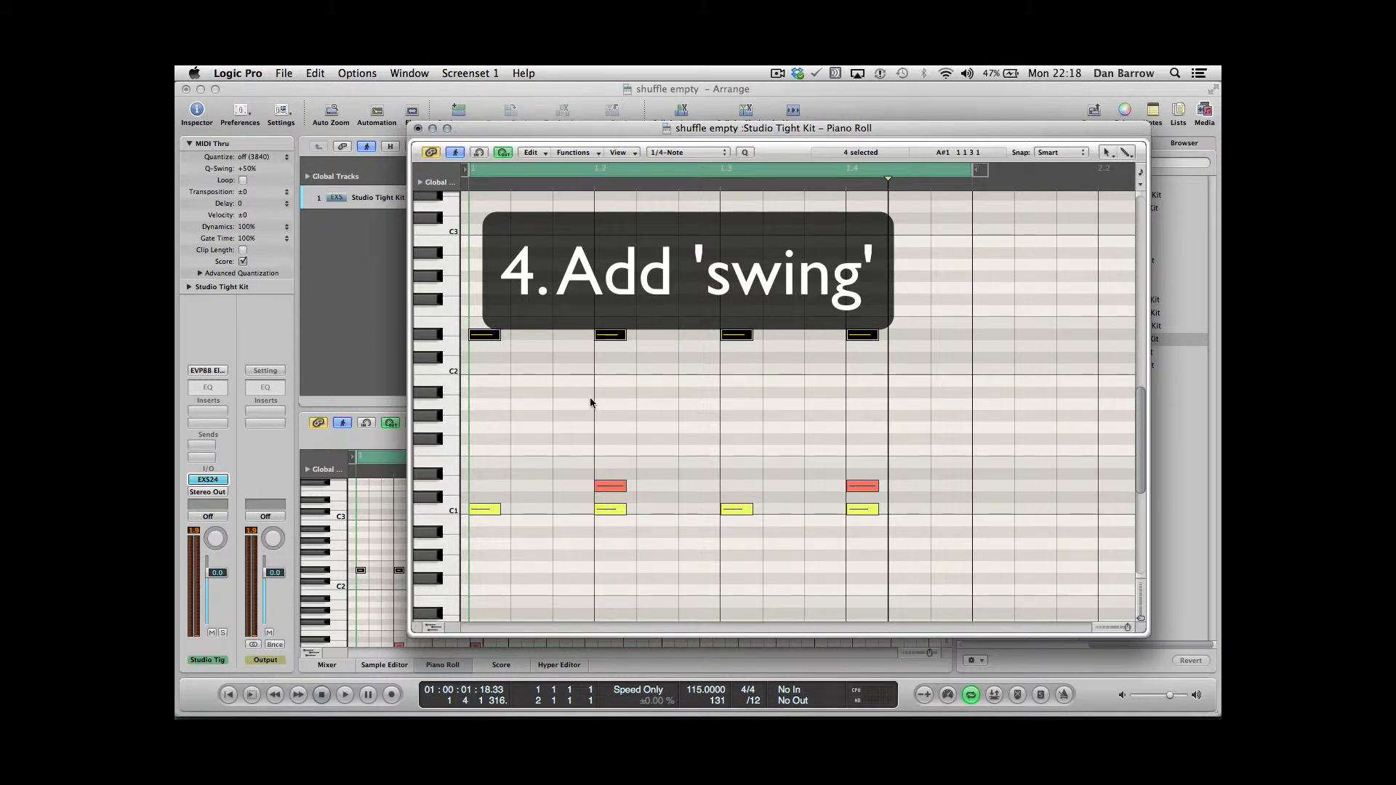
- Add D#2 notes with the Pencil Tool on the third triplet division of beats 1, 2 and 3
key(Escape)
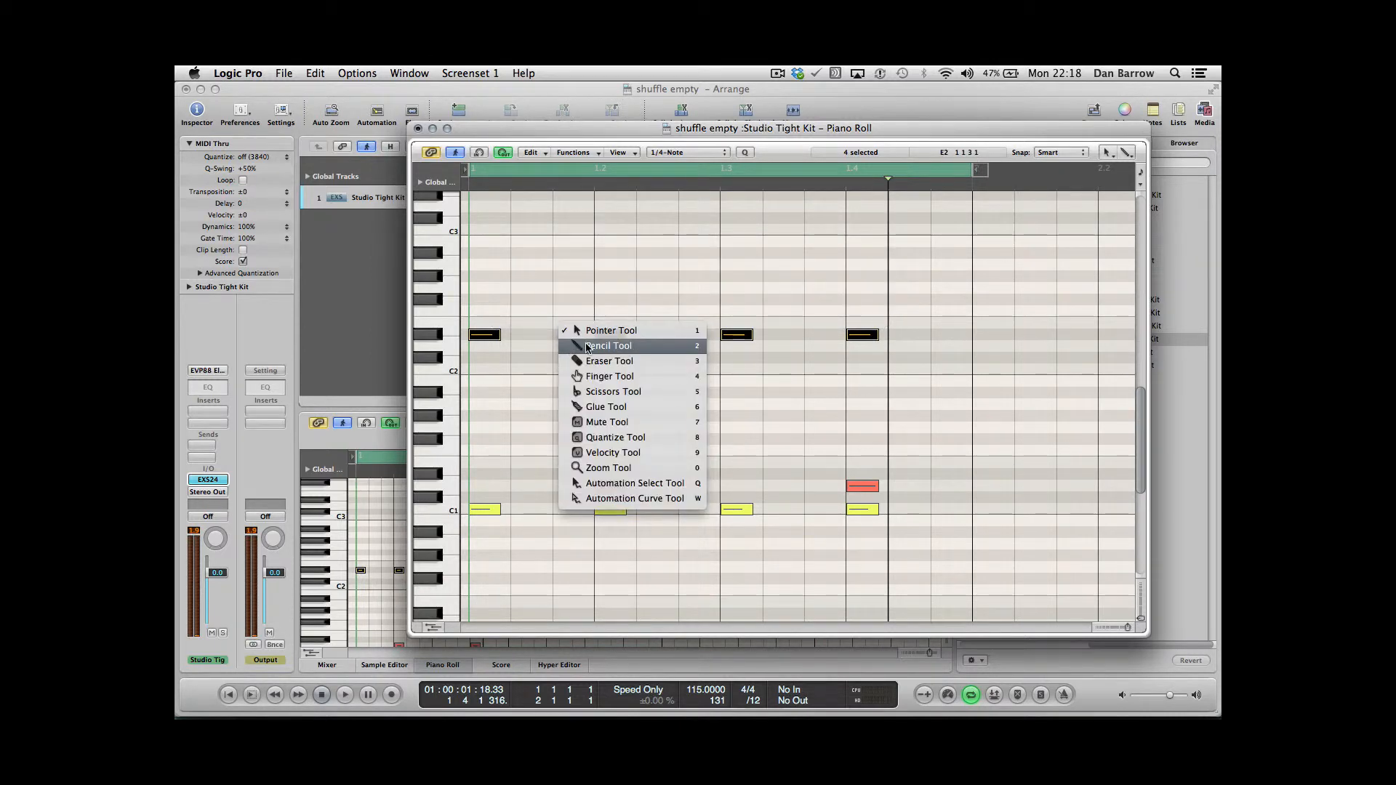
click(589, 345)
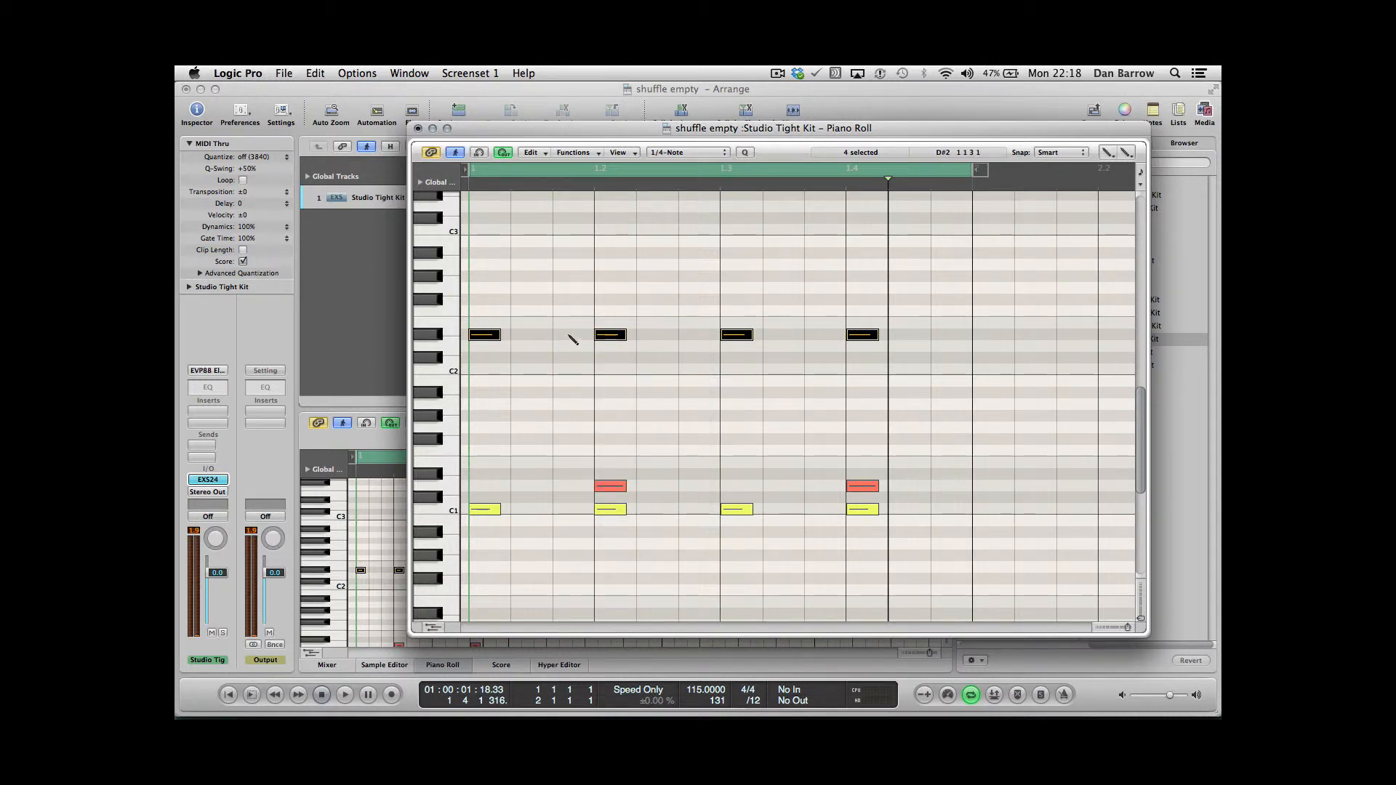
click(569, 335)
click(694, 335)
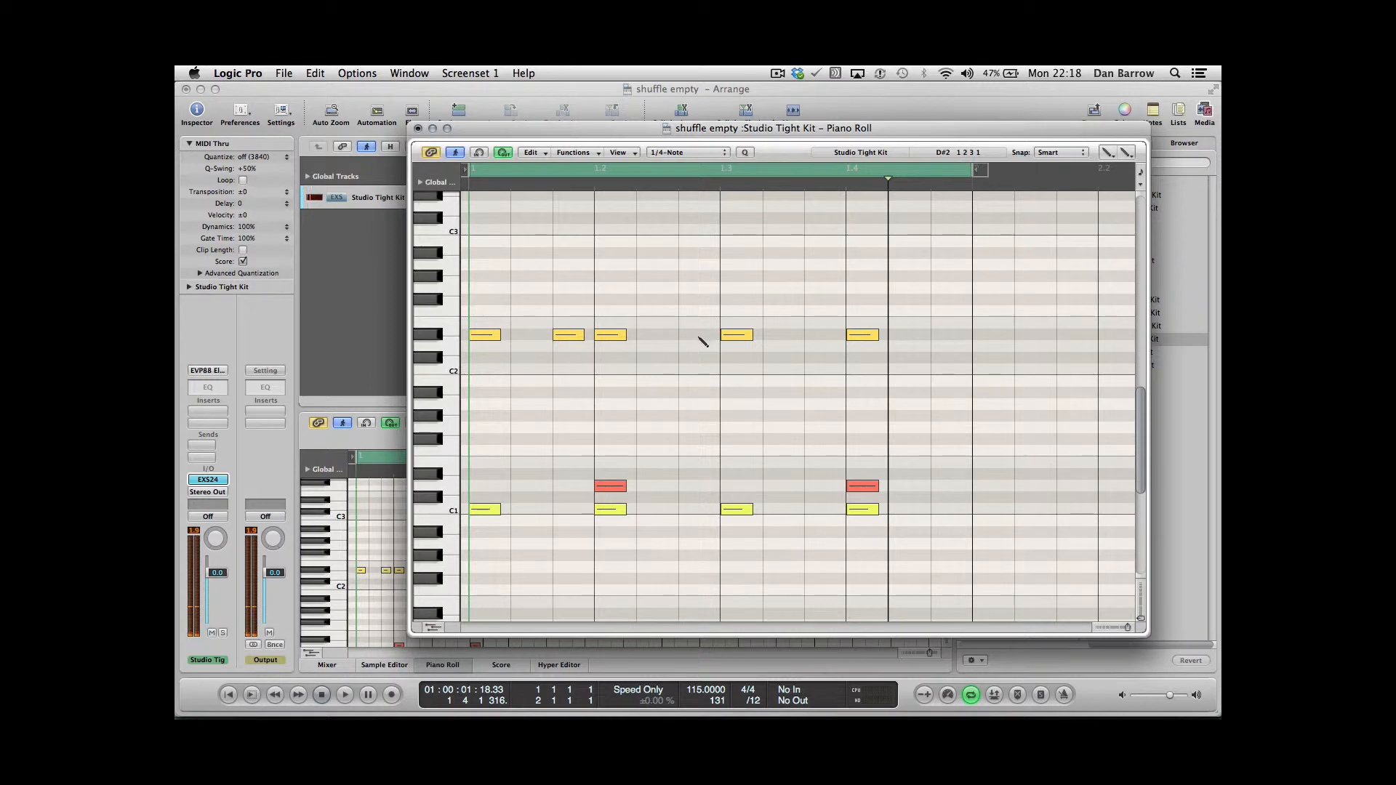
click(820, 336)
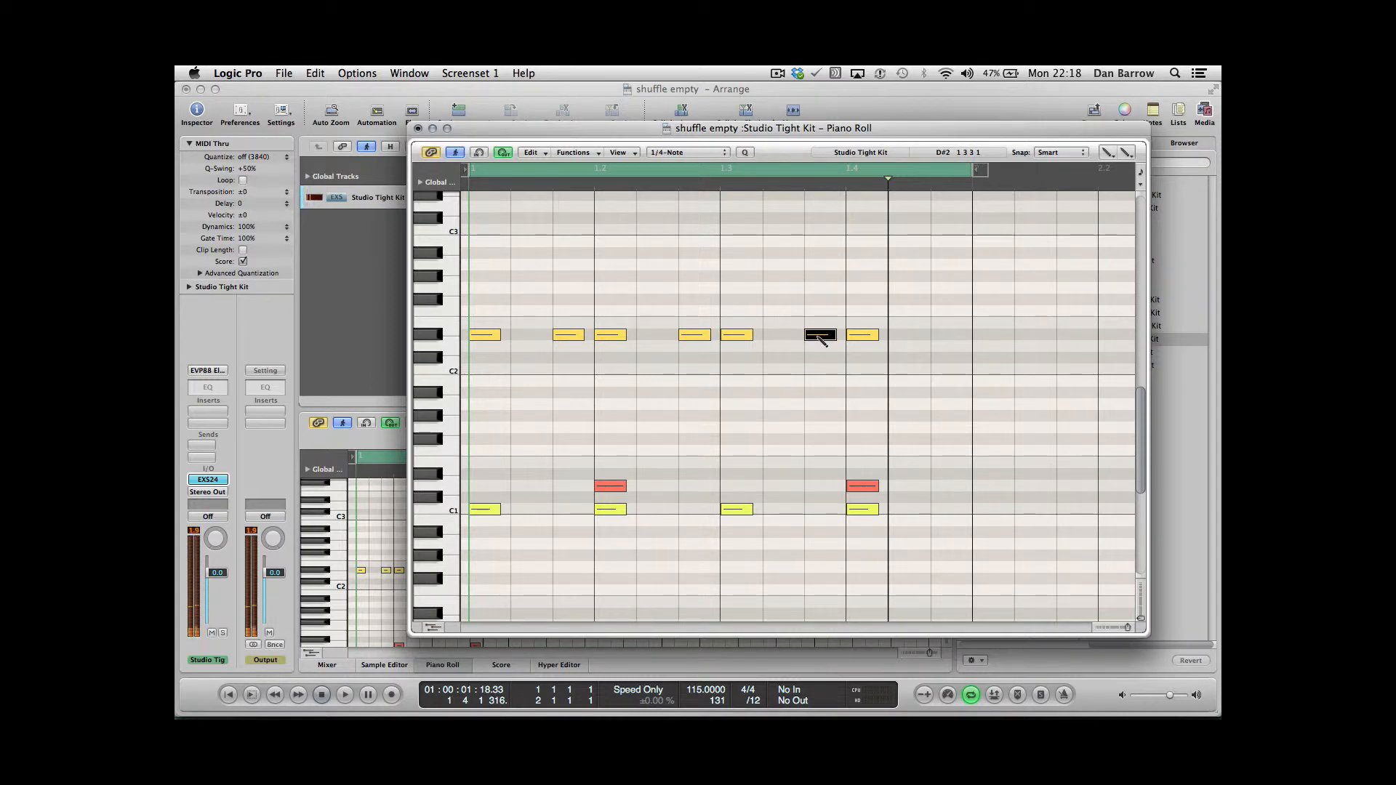
- Lower the velocity of the three off-beat D#2 notes together with the Velocity Tool
shift+click(689, 336)
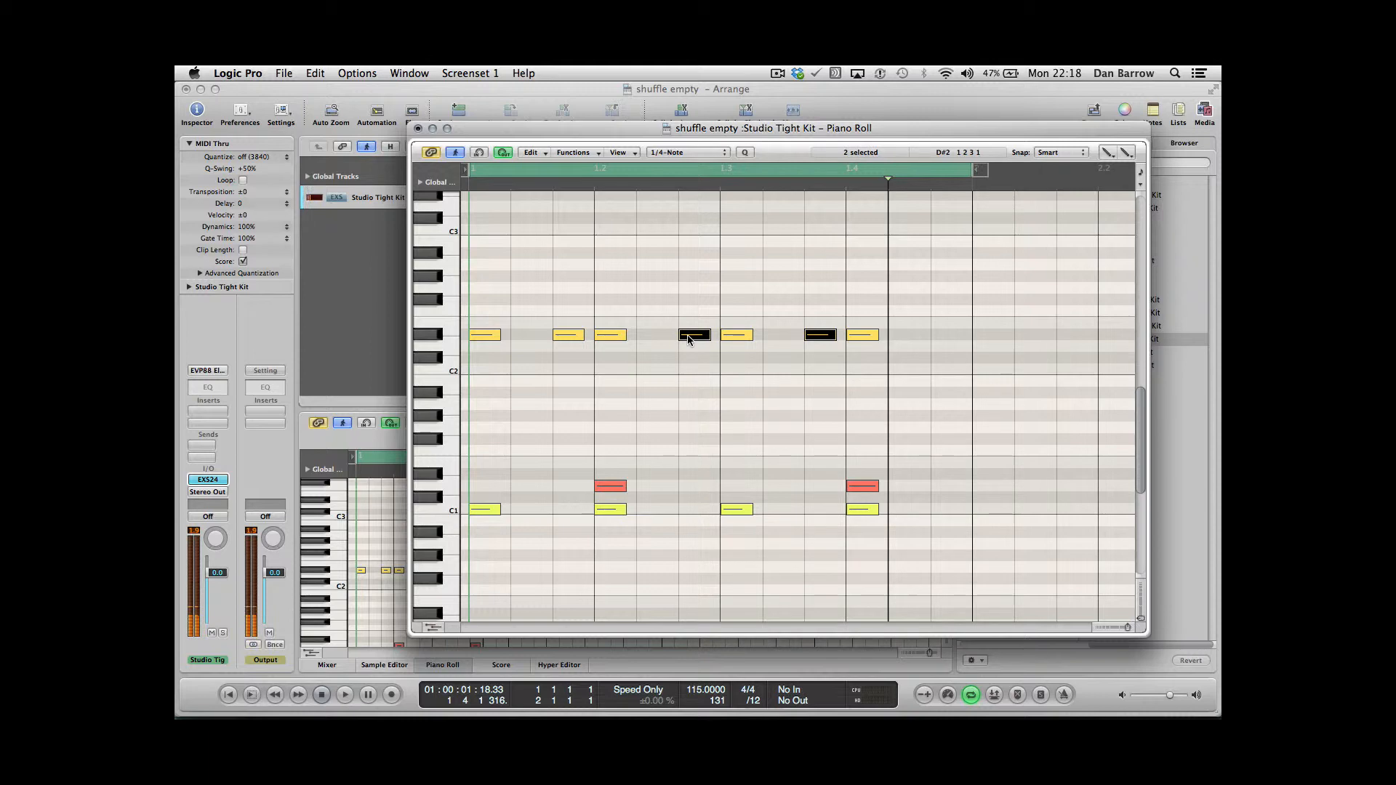
shift+click(565, 336)
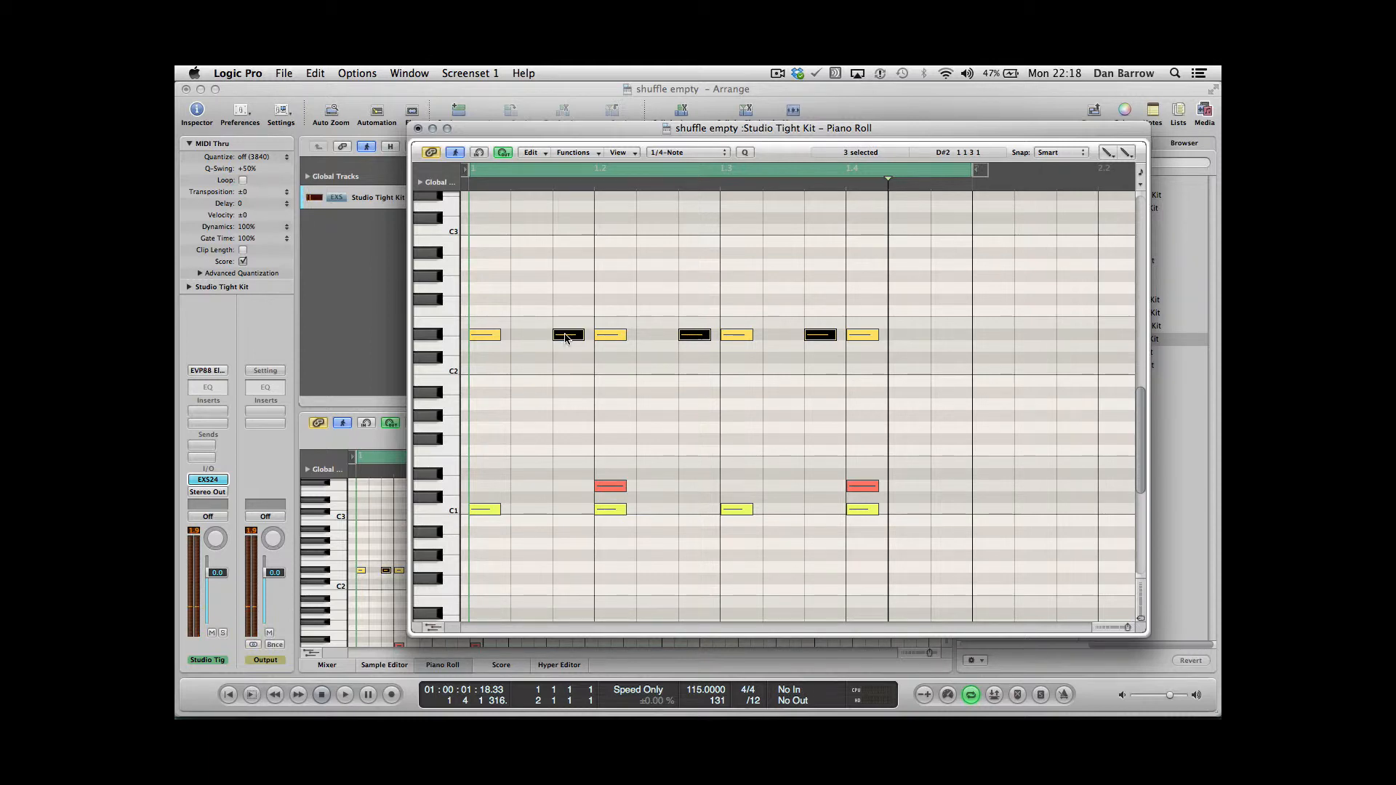
key(Escape)
key(q)
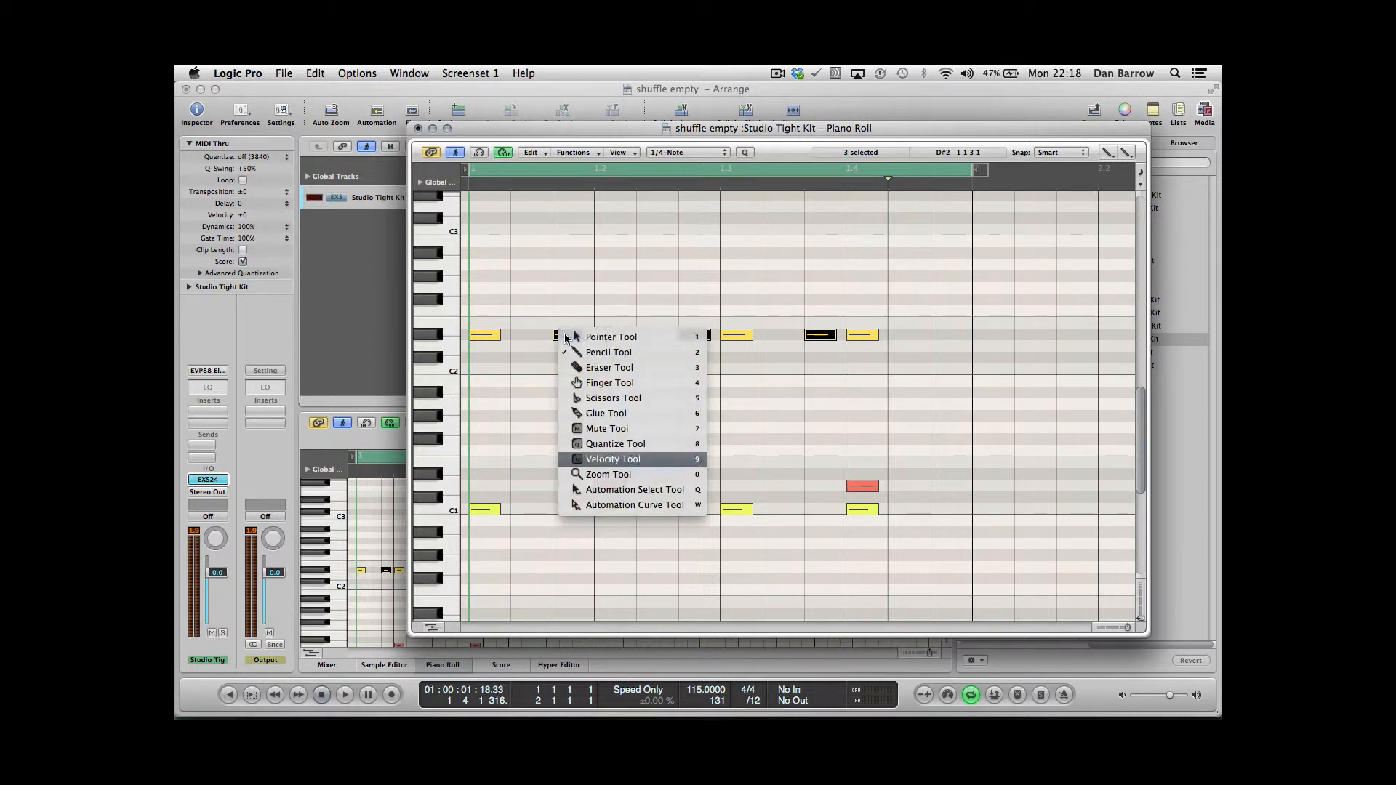
drag(566, 337, 573, 365)
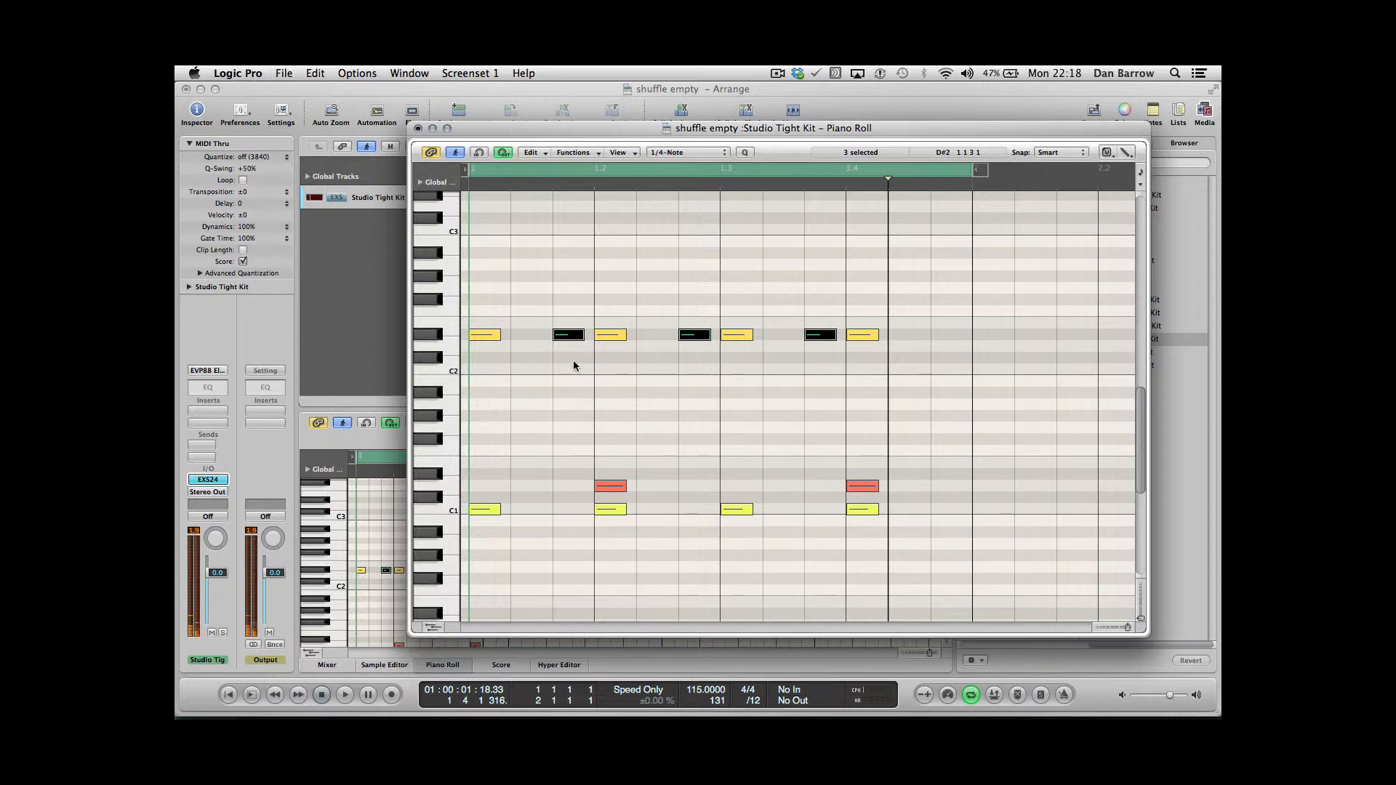
- Add a D#2 note on the third triplet division of beat 4 and play the pattern back
click(957, 337)
key(space)
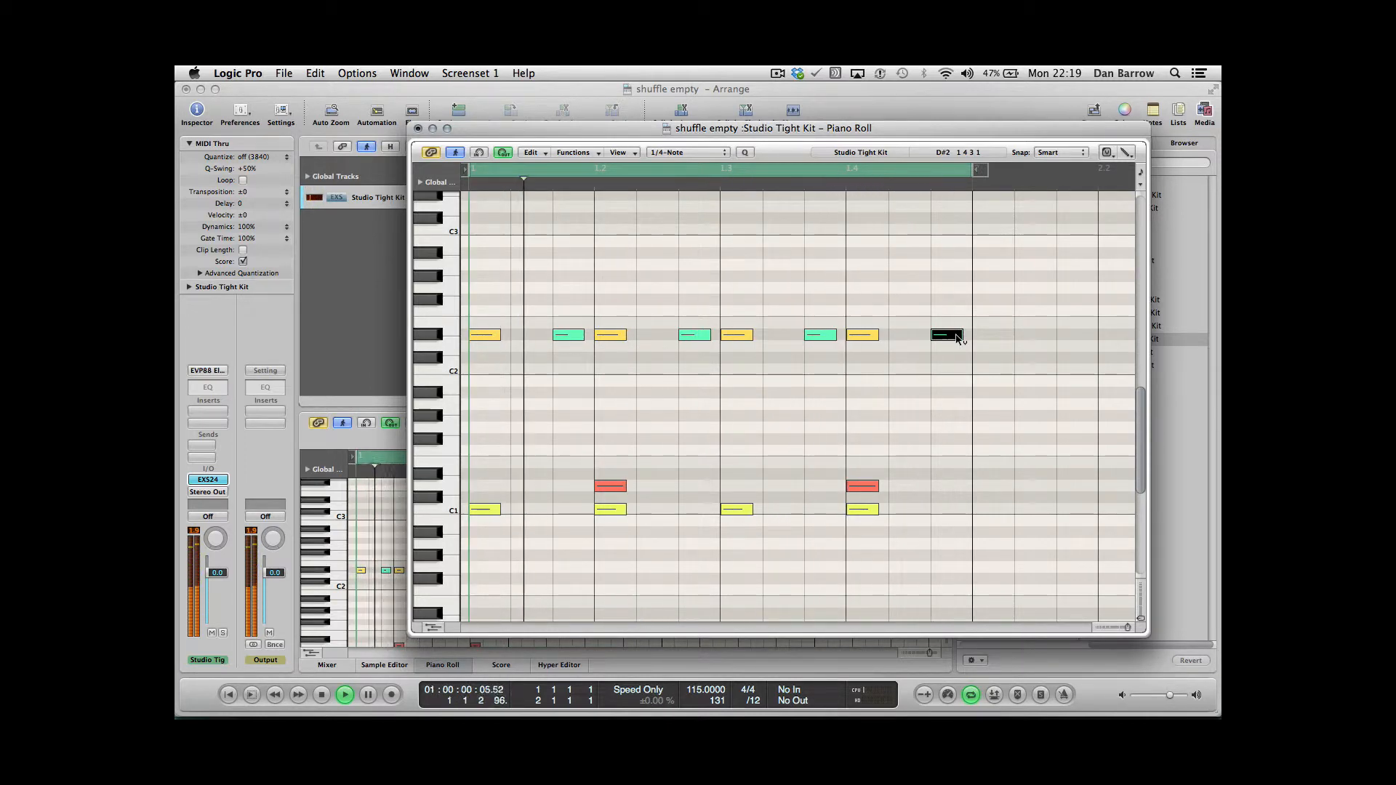
key(space)
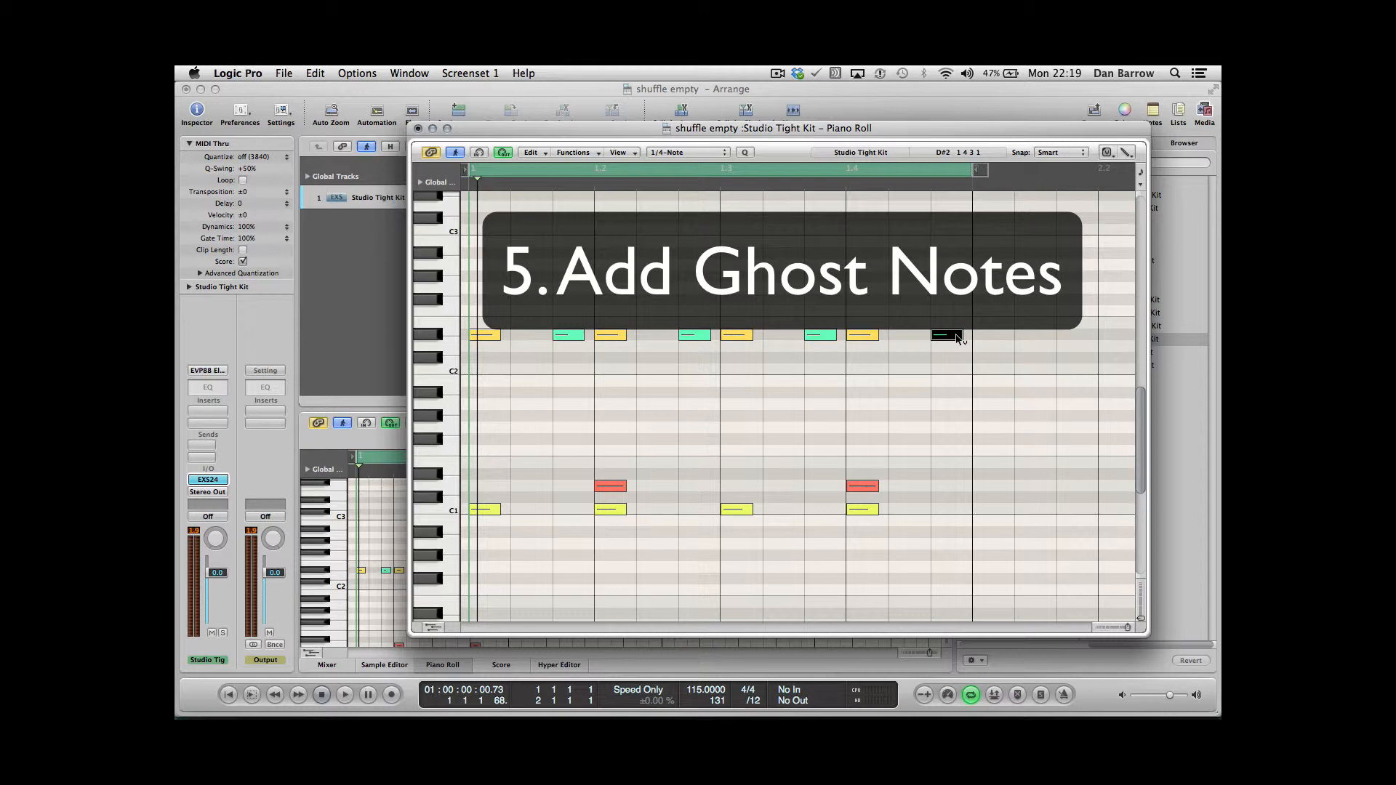
- Add quiet E1 ghost notes on the third triplet division of all four beats, playing the pattern back to check them
click(607, 490)
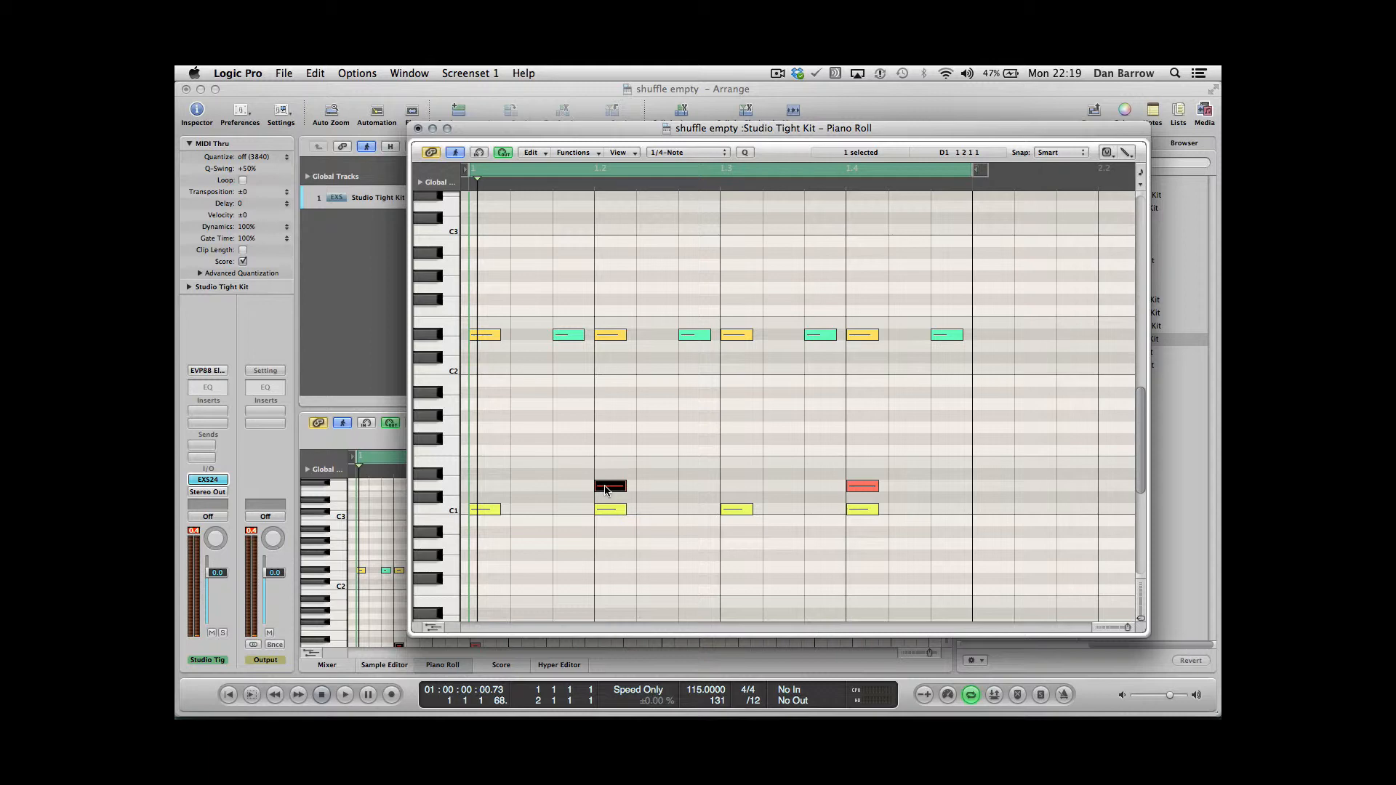
drag(607, 488, 573, 468)
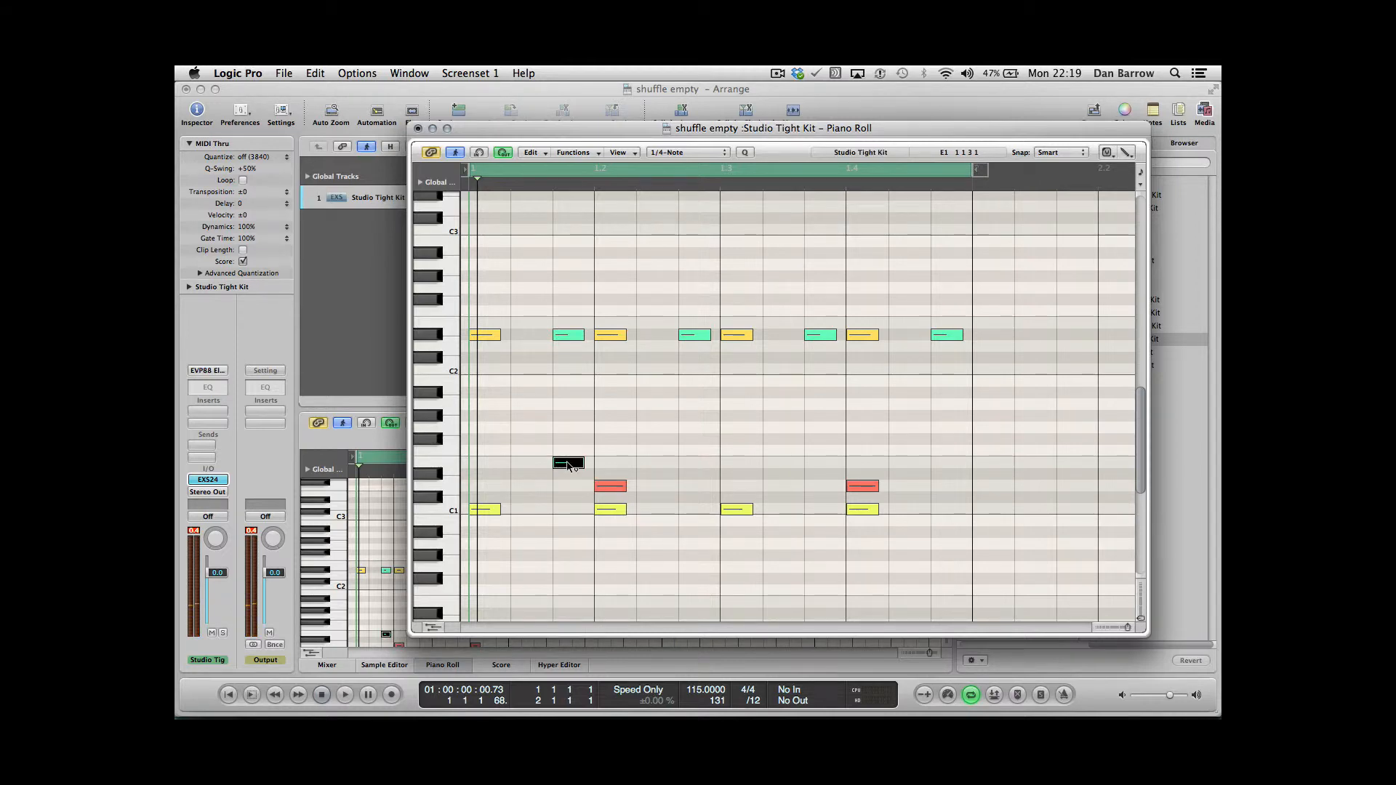
click(698, 464)
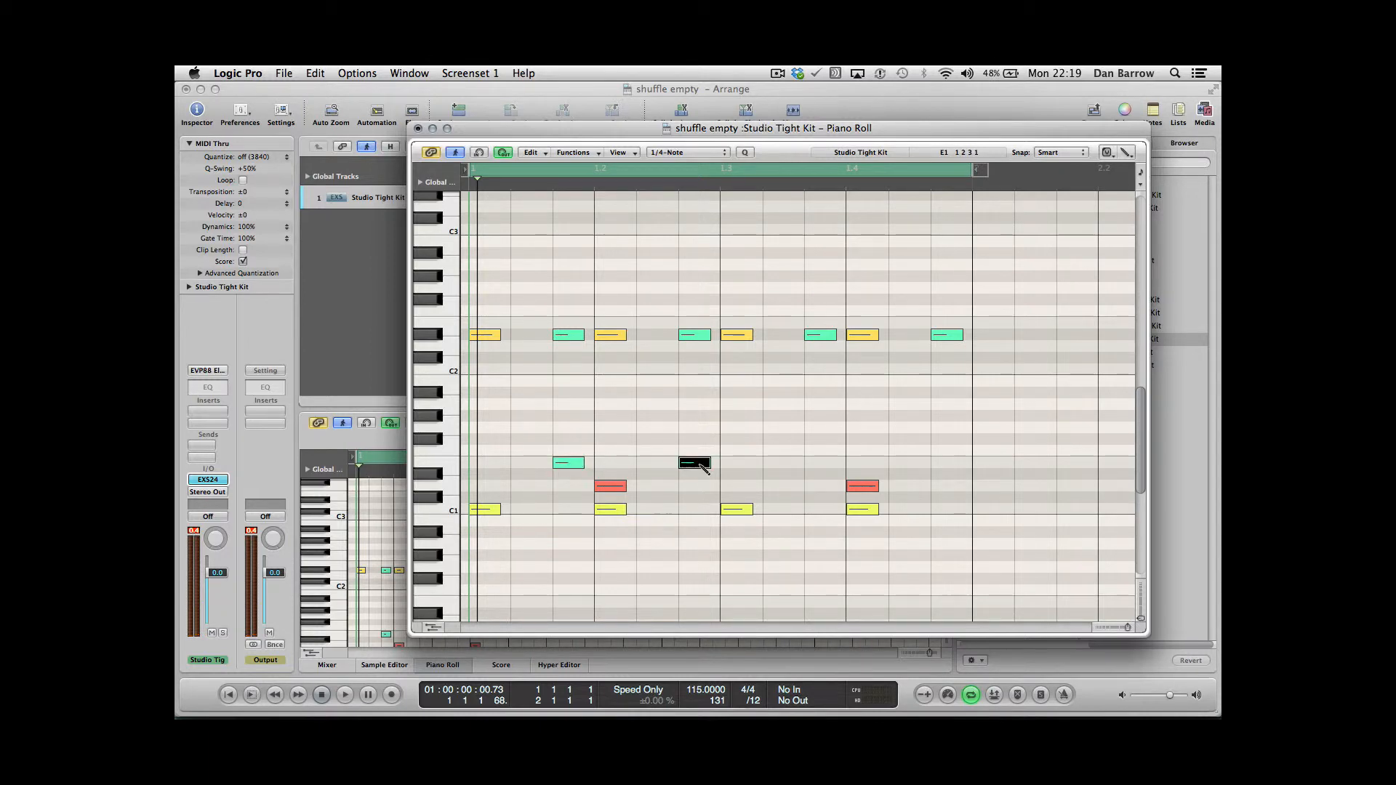
click(822, 466)
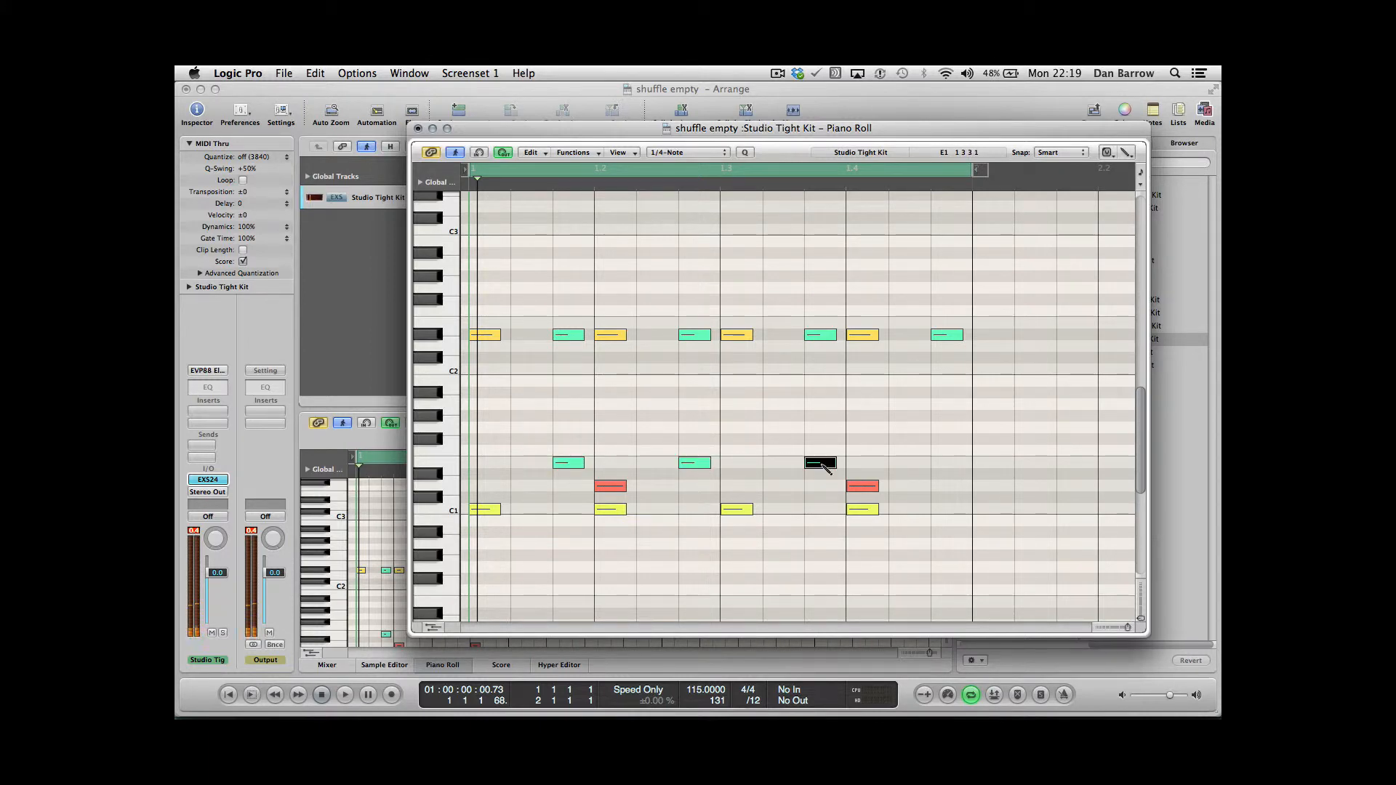
key(space)
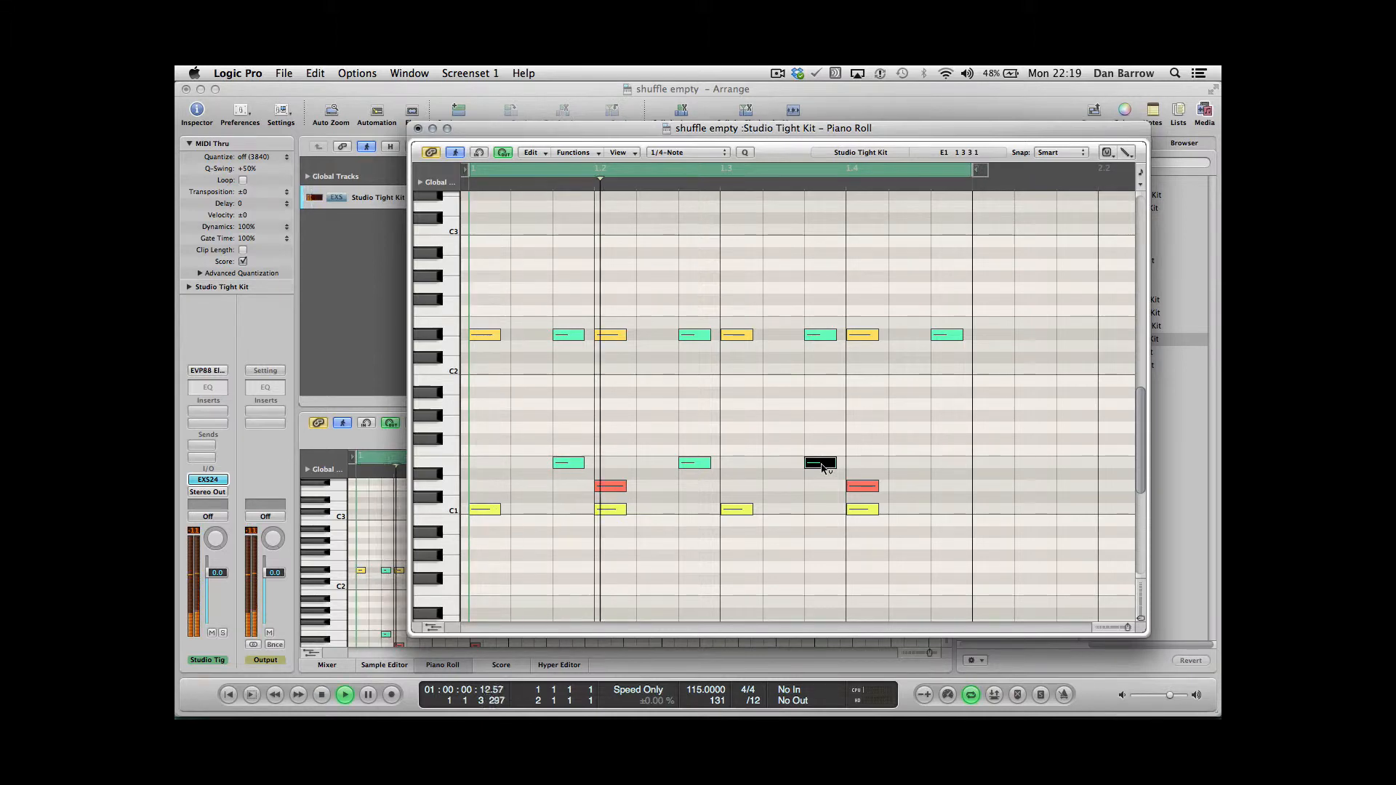
key(space)
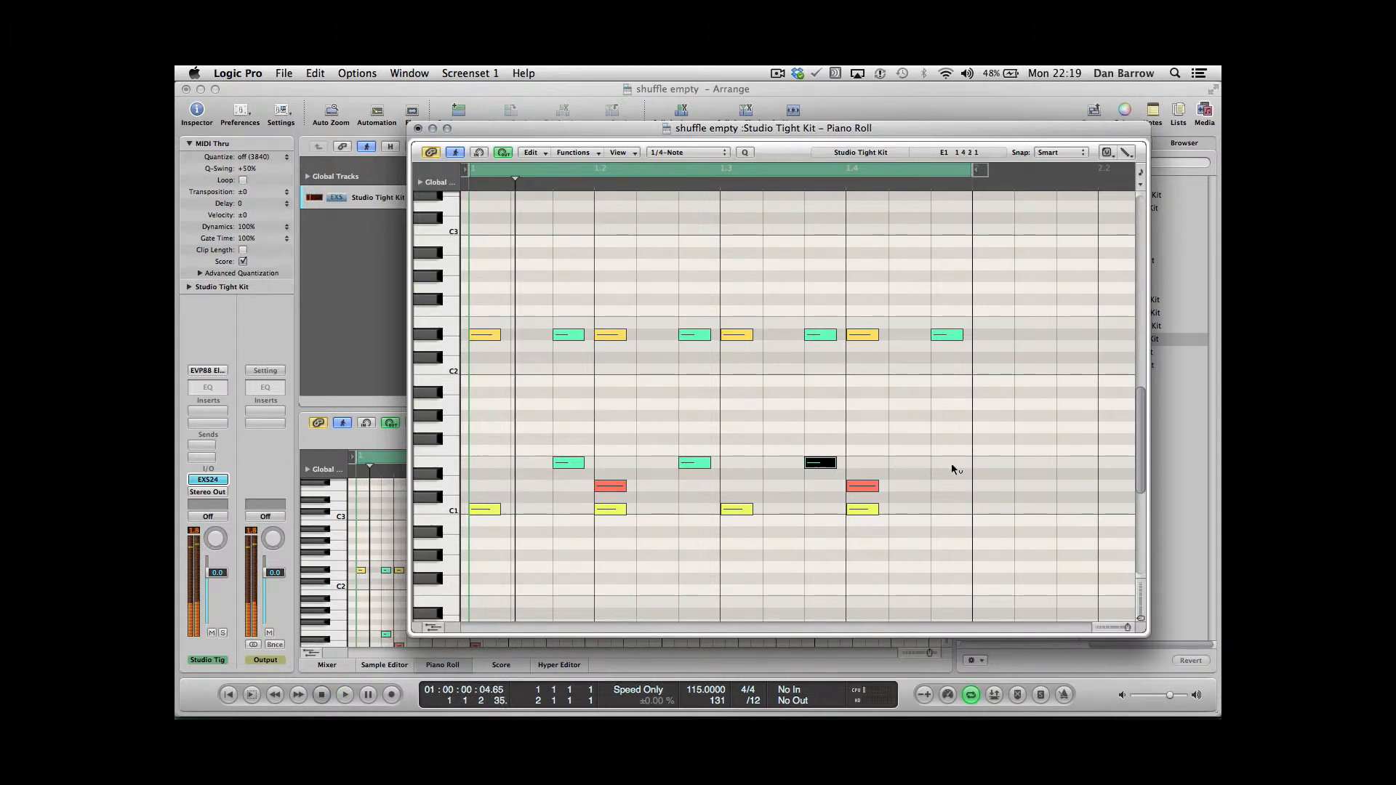
click(958, 465)
key(space)
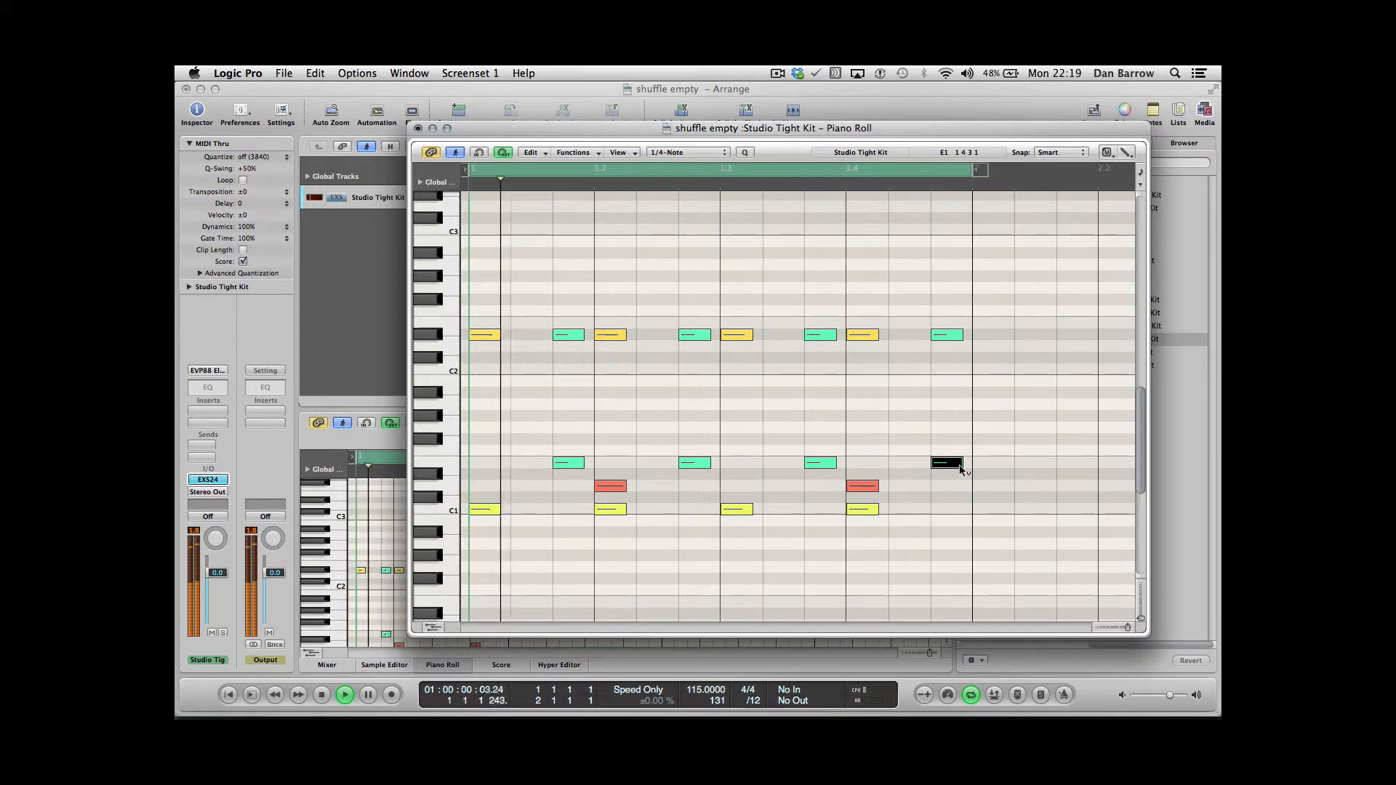
key(space)
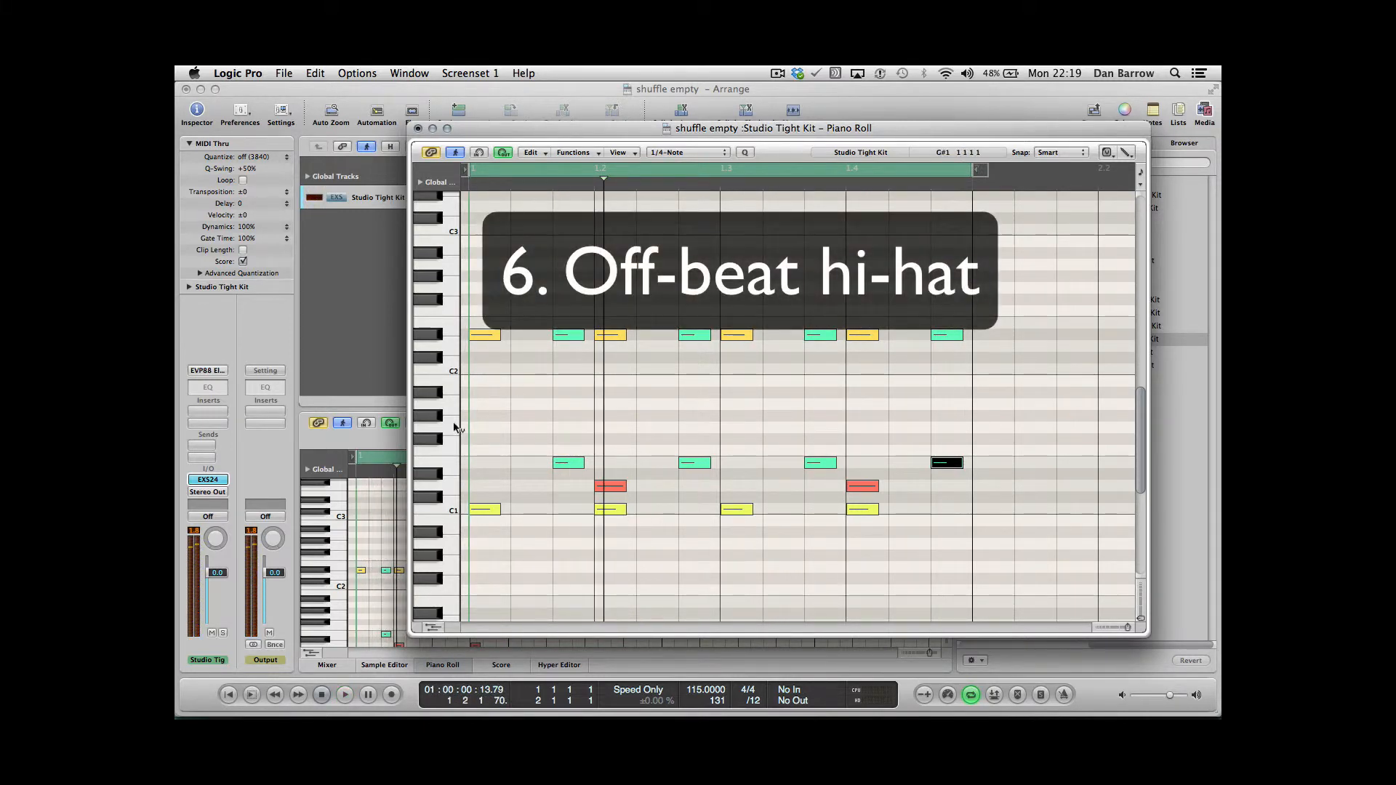
- Audition the F#1 hi-hat and add F#1 notes on beats 2 and 4
click(429, 441)
click(610, 440)
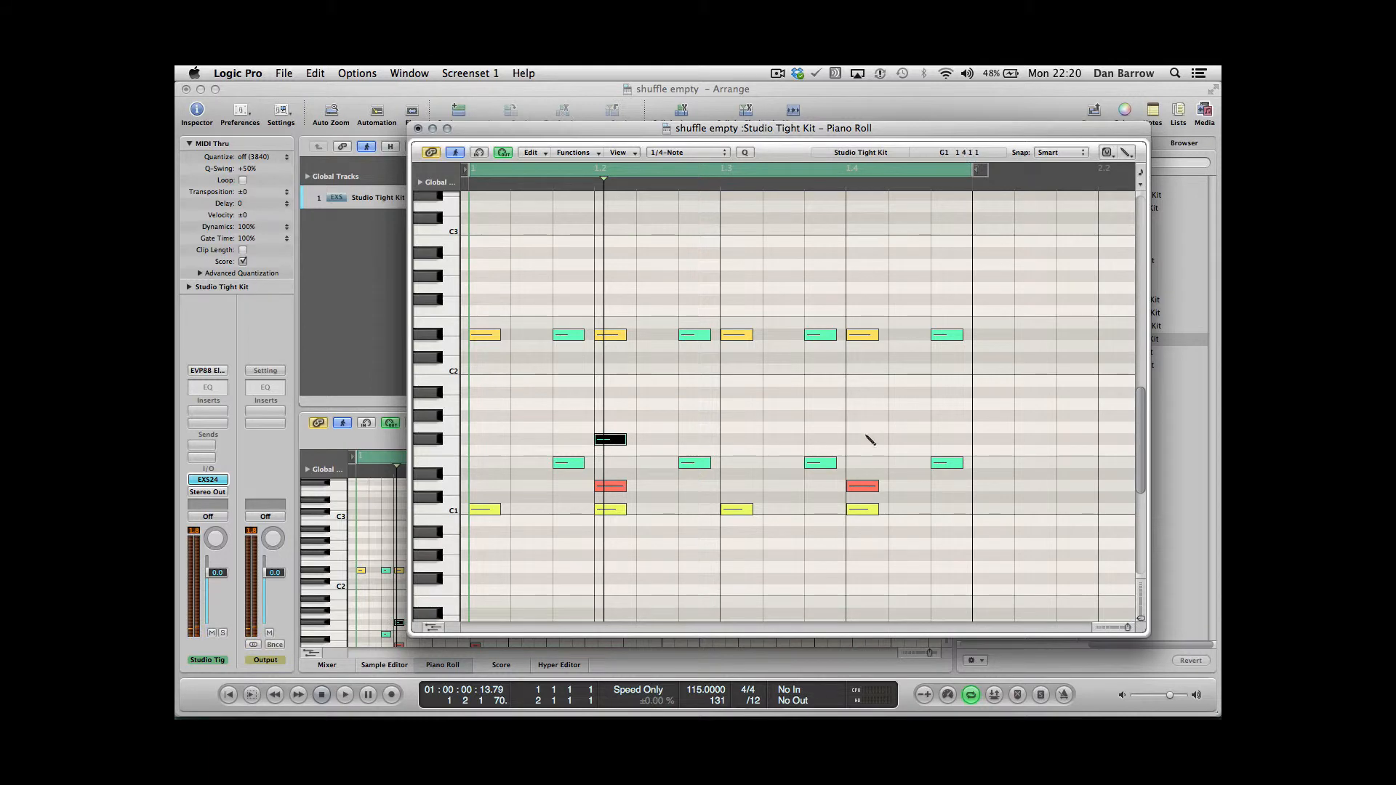
click(867, 440)
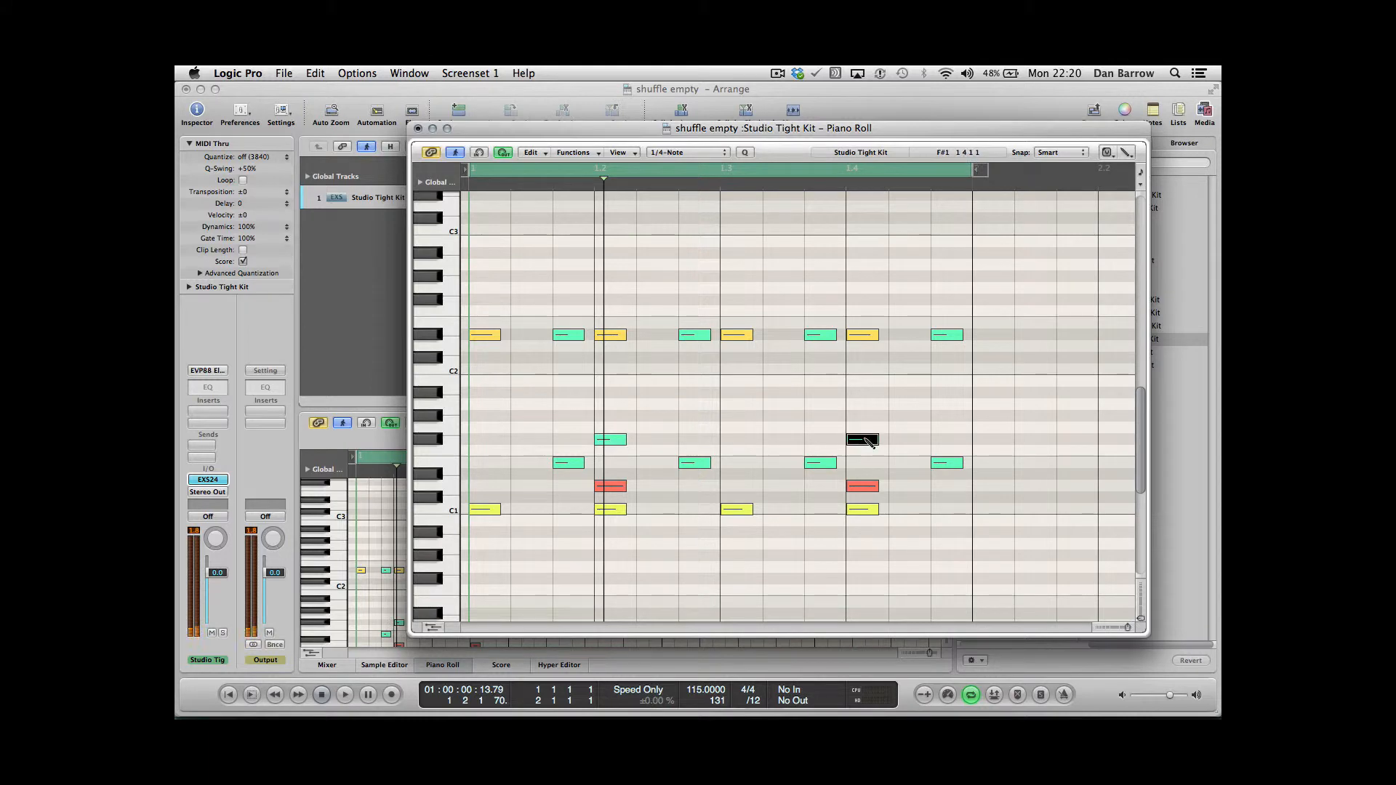
- Raise the velocity of both F#1 notes with the Velocity Tool, then switch back to the Pointer Tool
click(432, 441)
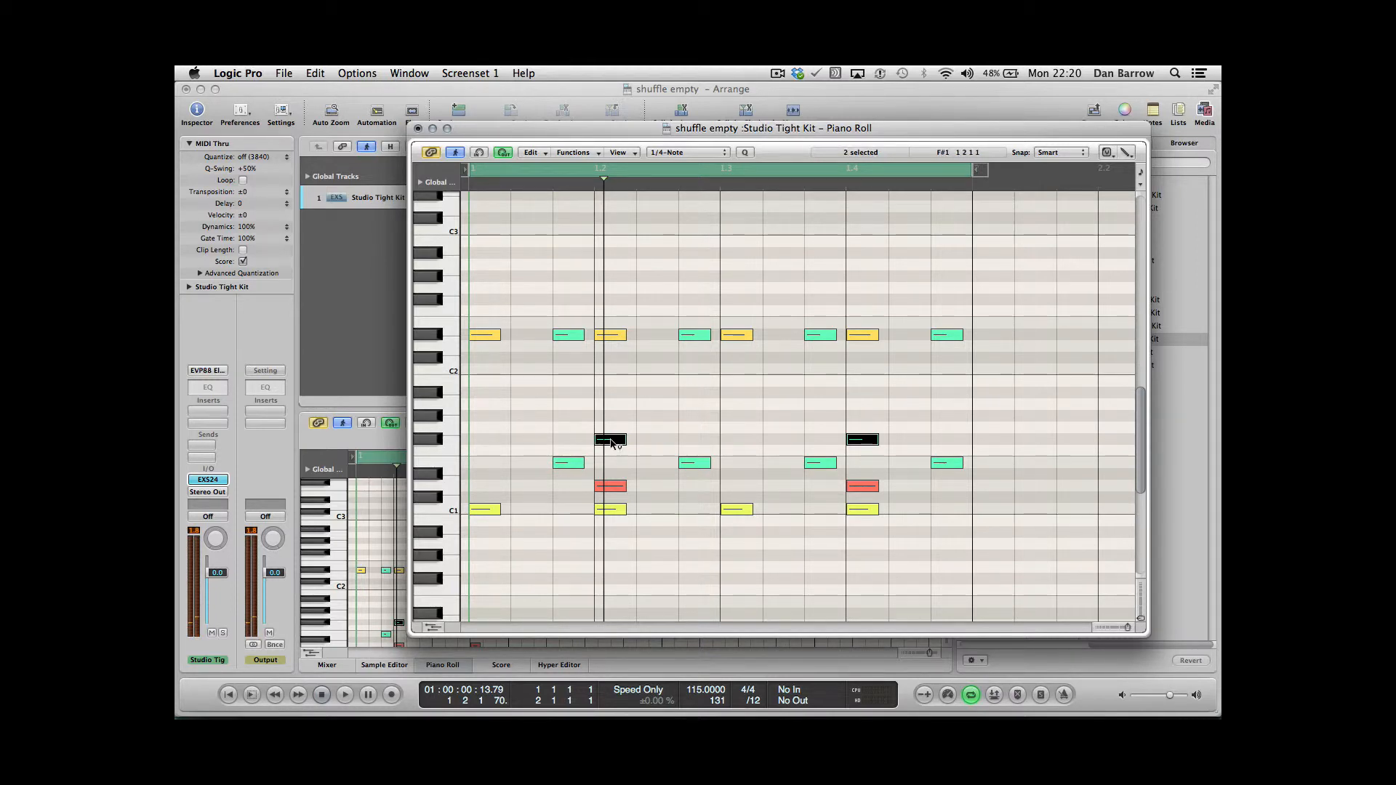
key(Escape)
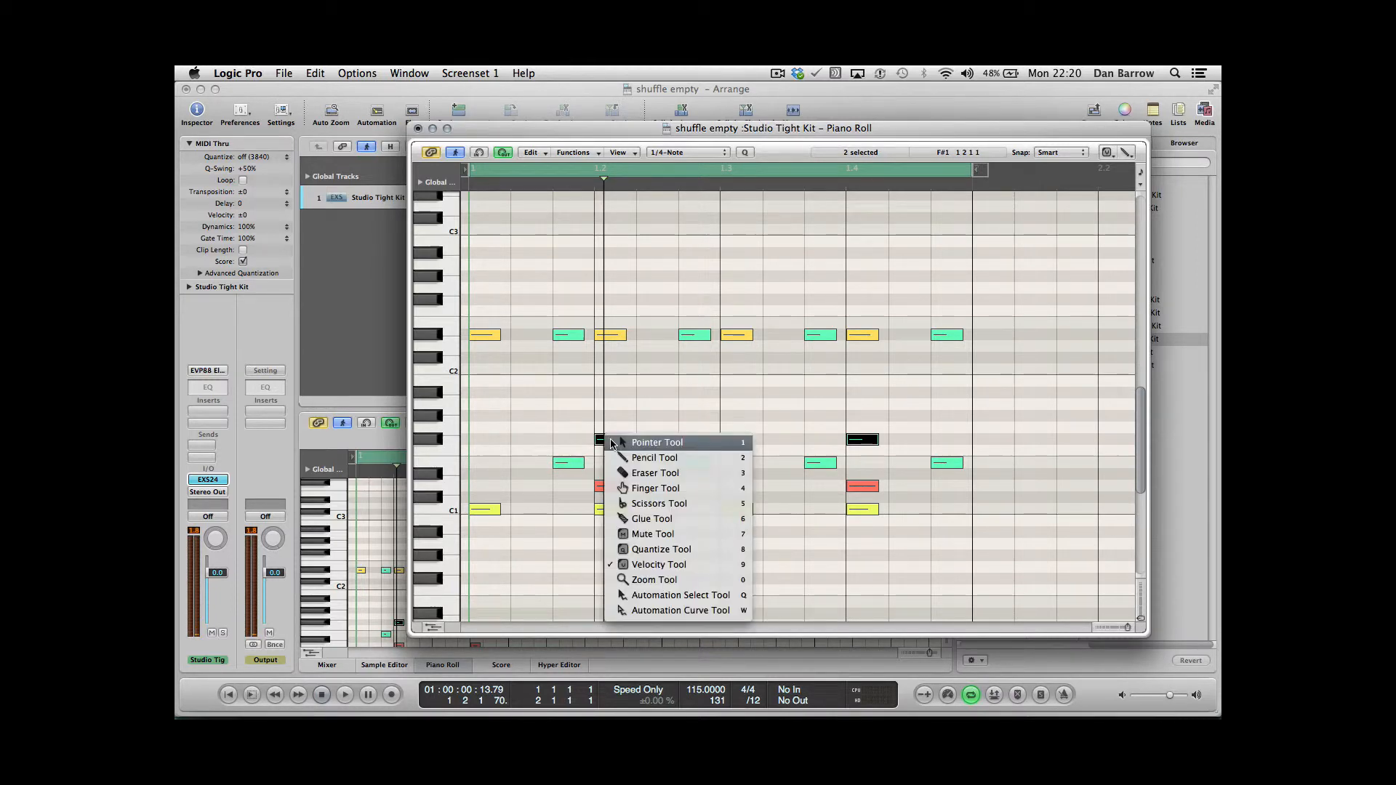
click(650, 564)
drag(617, 441, 615, 400)
key(Escape)
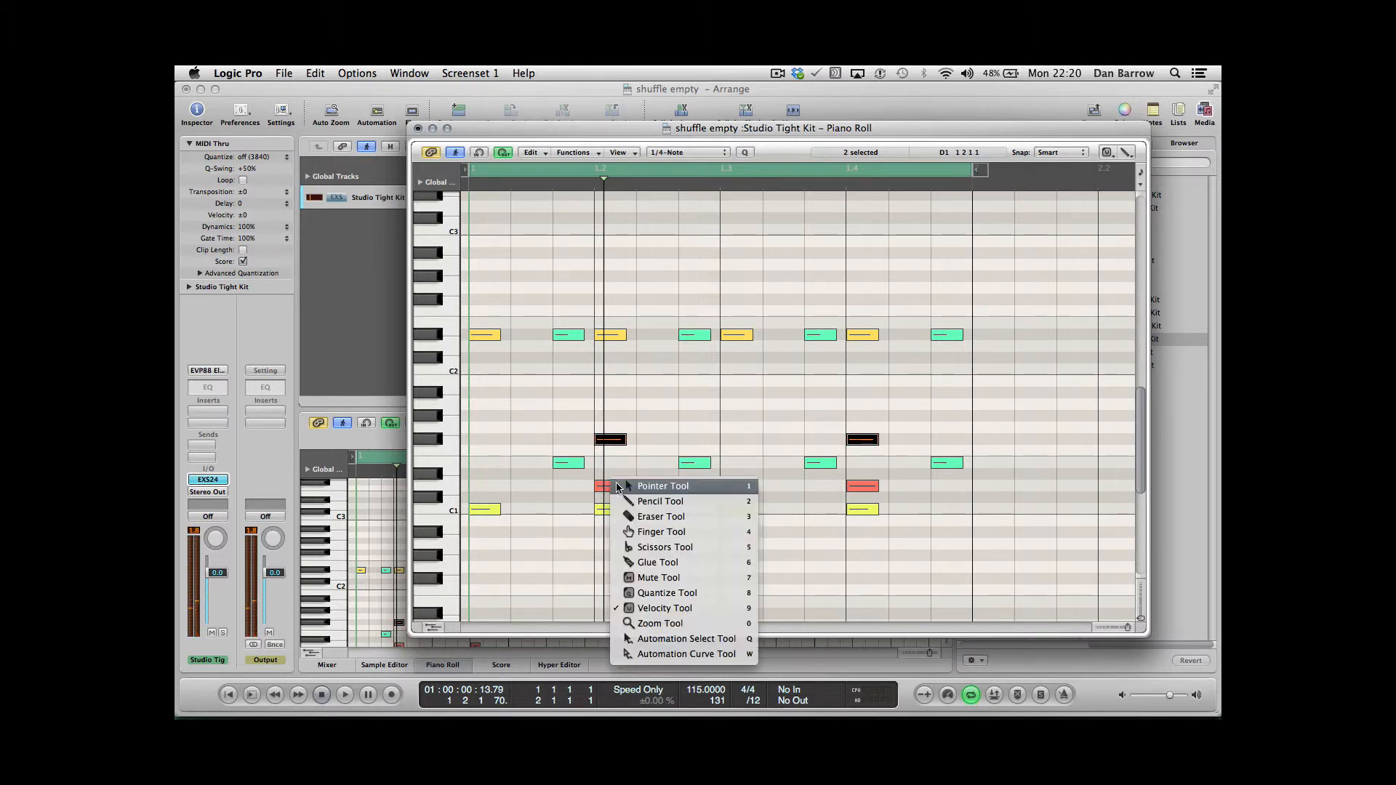
click(618, 487)
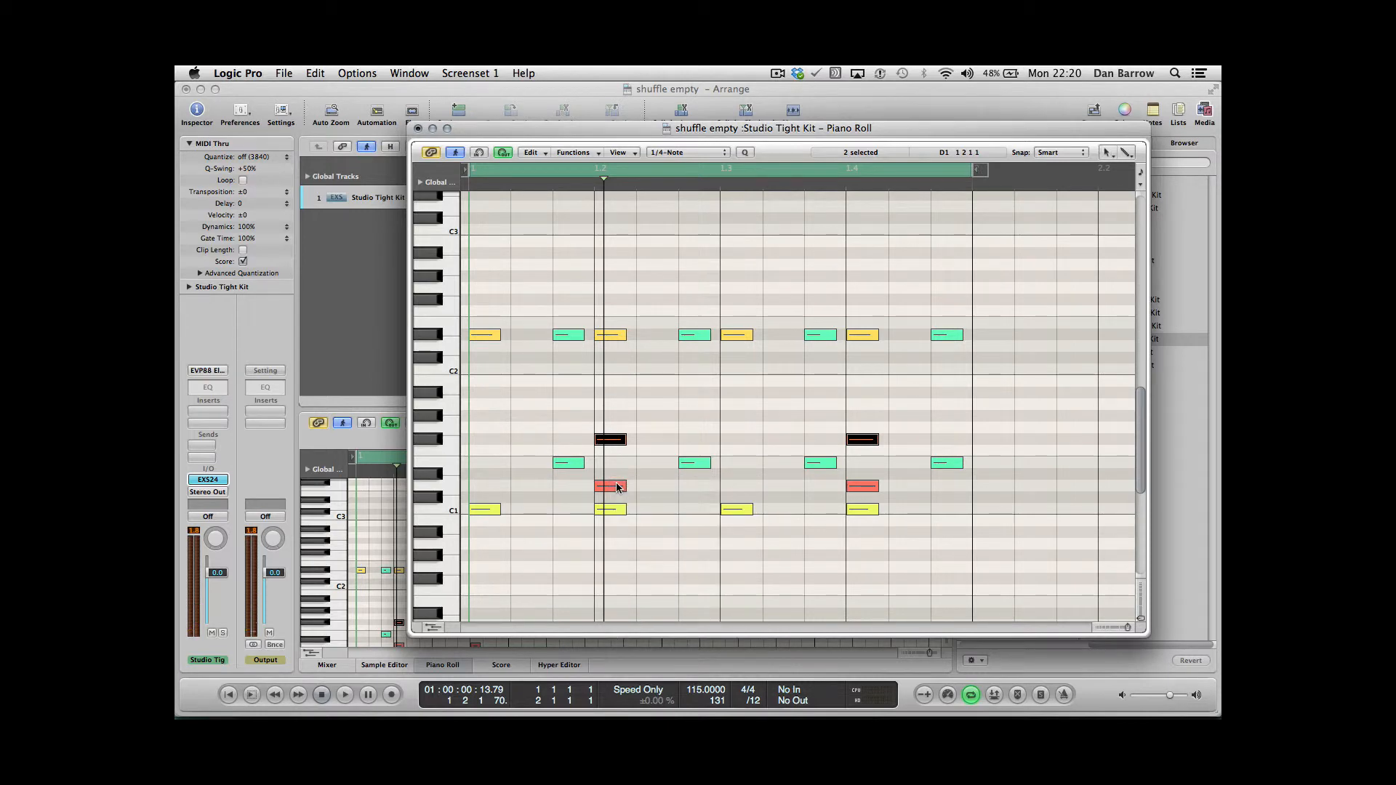
- Add F2 notes at 1 1 1, 1 2 2, 1 4 1 and 1 4 3, and play the pattern back
click(450, 304)
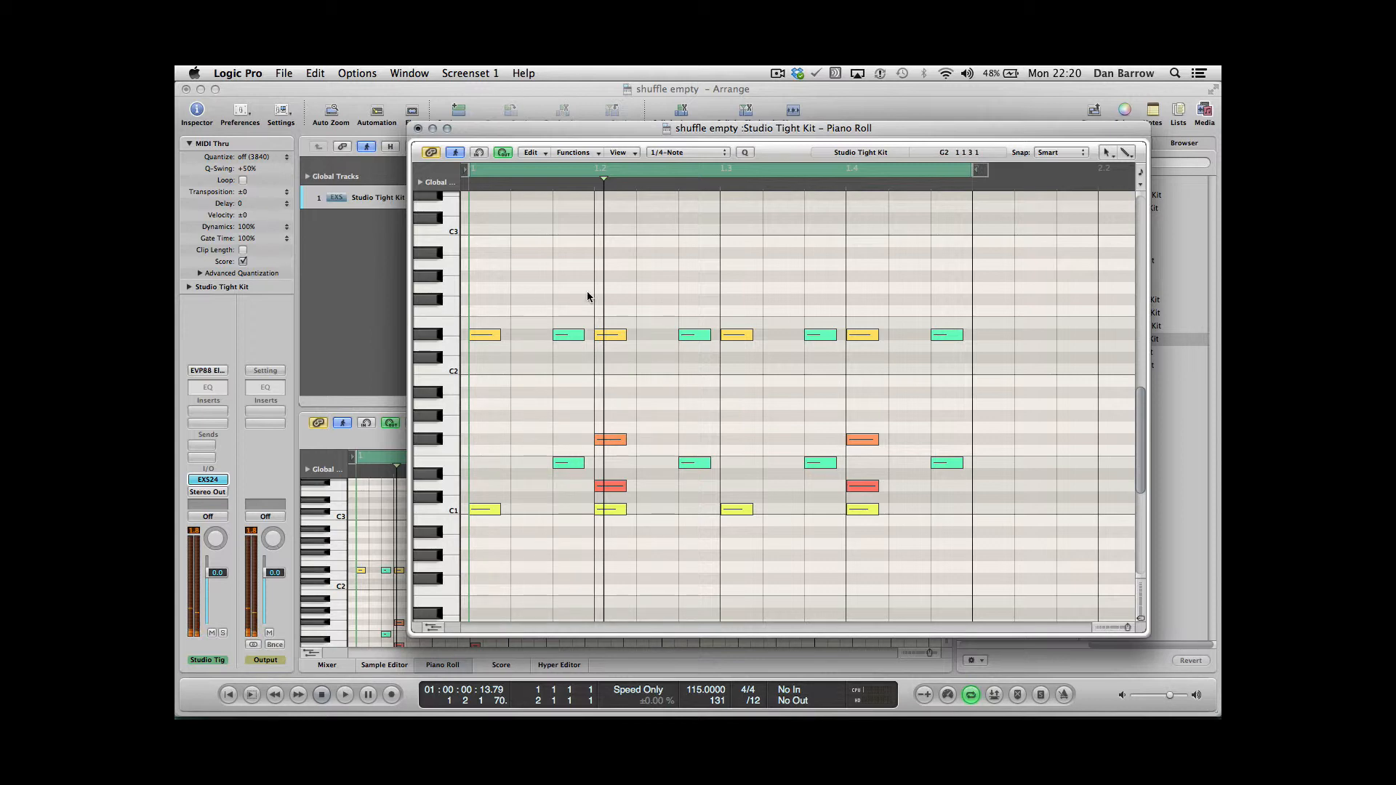
click(485, 313)
click(652, 313)
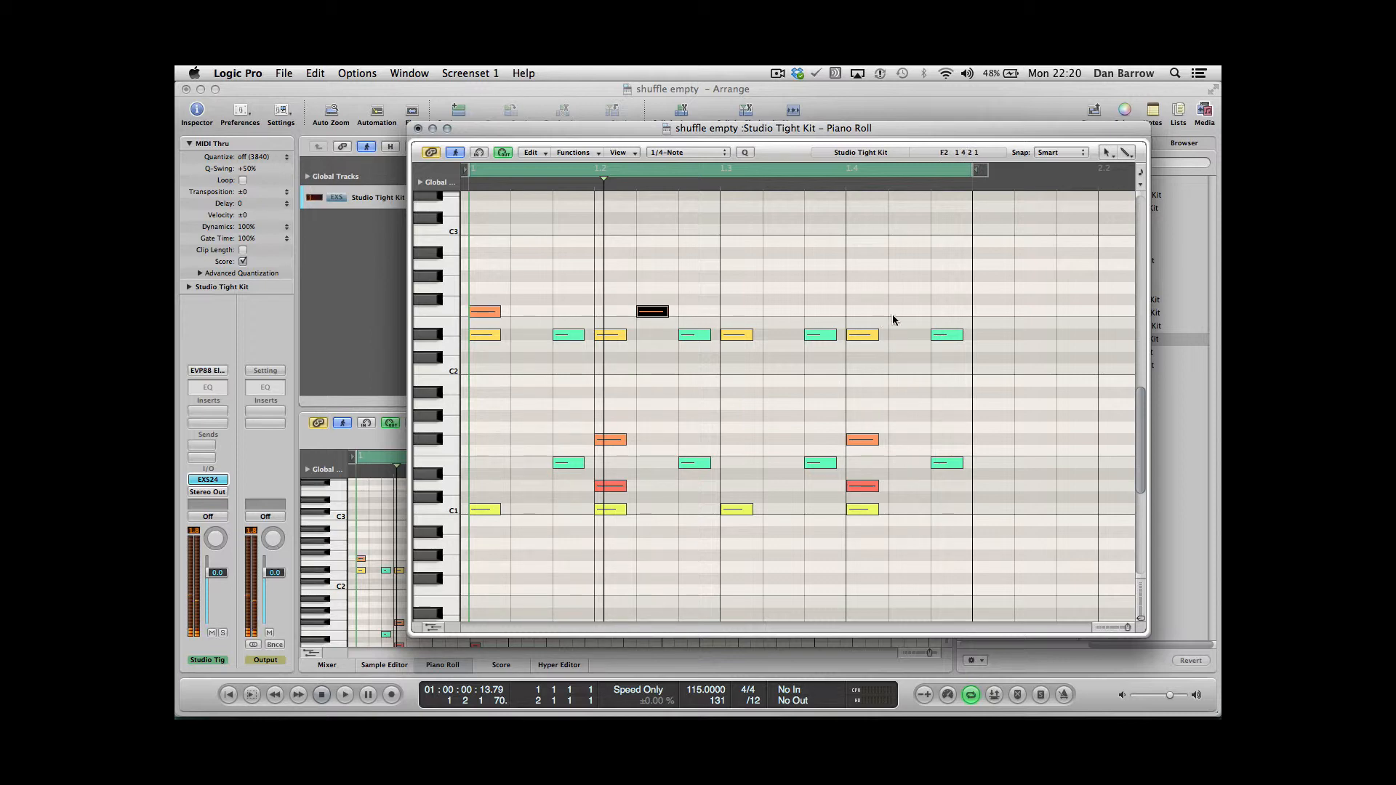
click(875, 313)
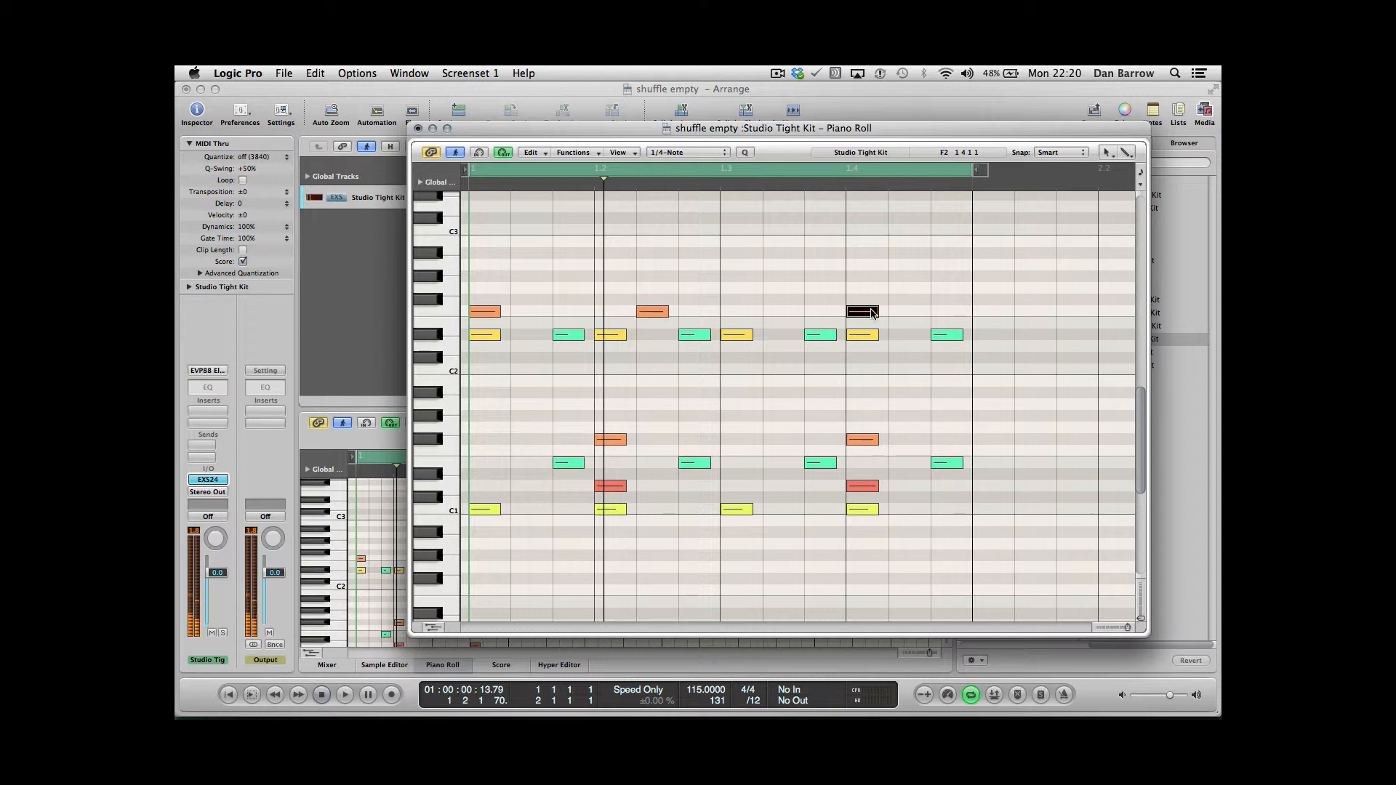
click(961, 311)
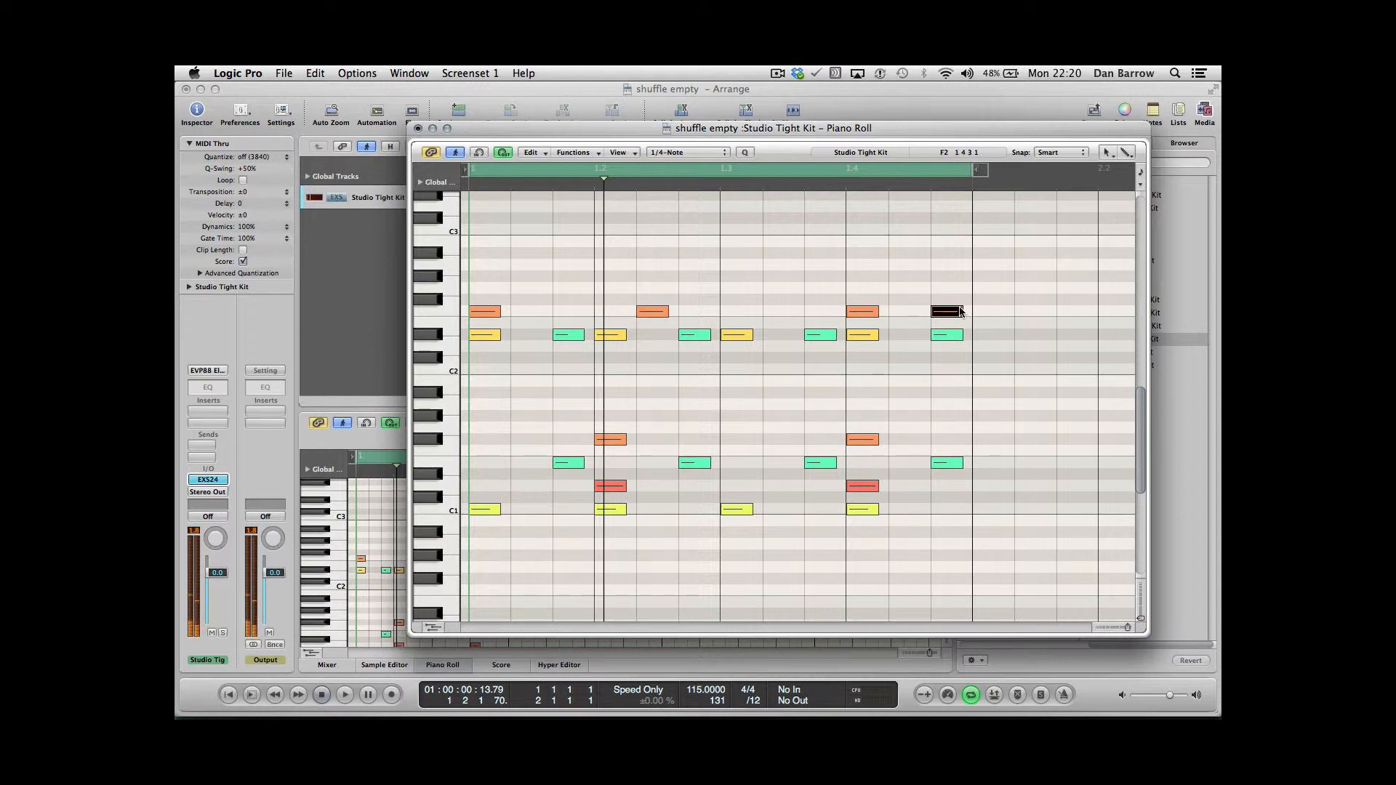
key(space)
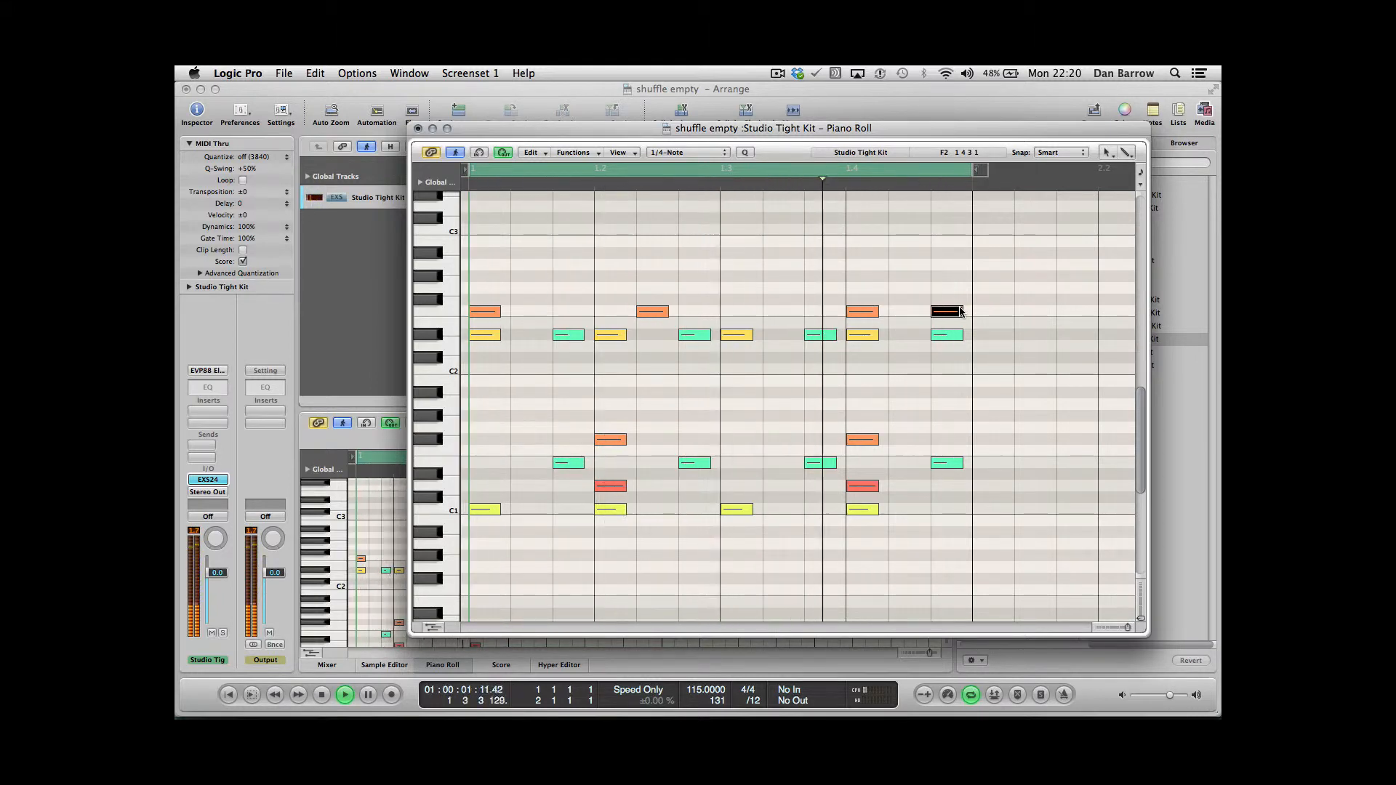
key(space)
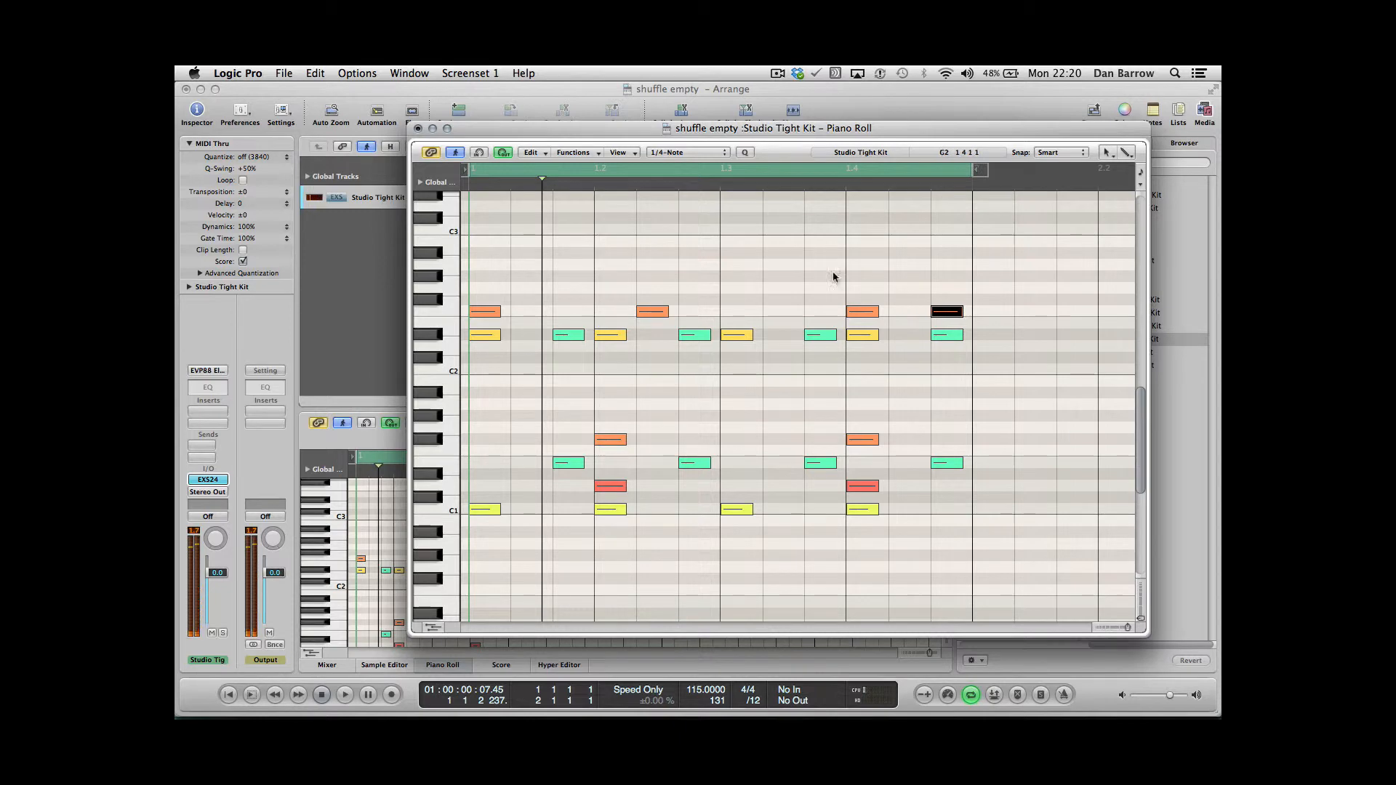
- Reduce the velocity of the F2 note at 1 2 2 with the Velocity Tool and play the pattern
key(Escape)
click(857, 394)
key(Escape)
click(892, 512)
drag(654, 313, 661, 379)
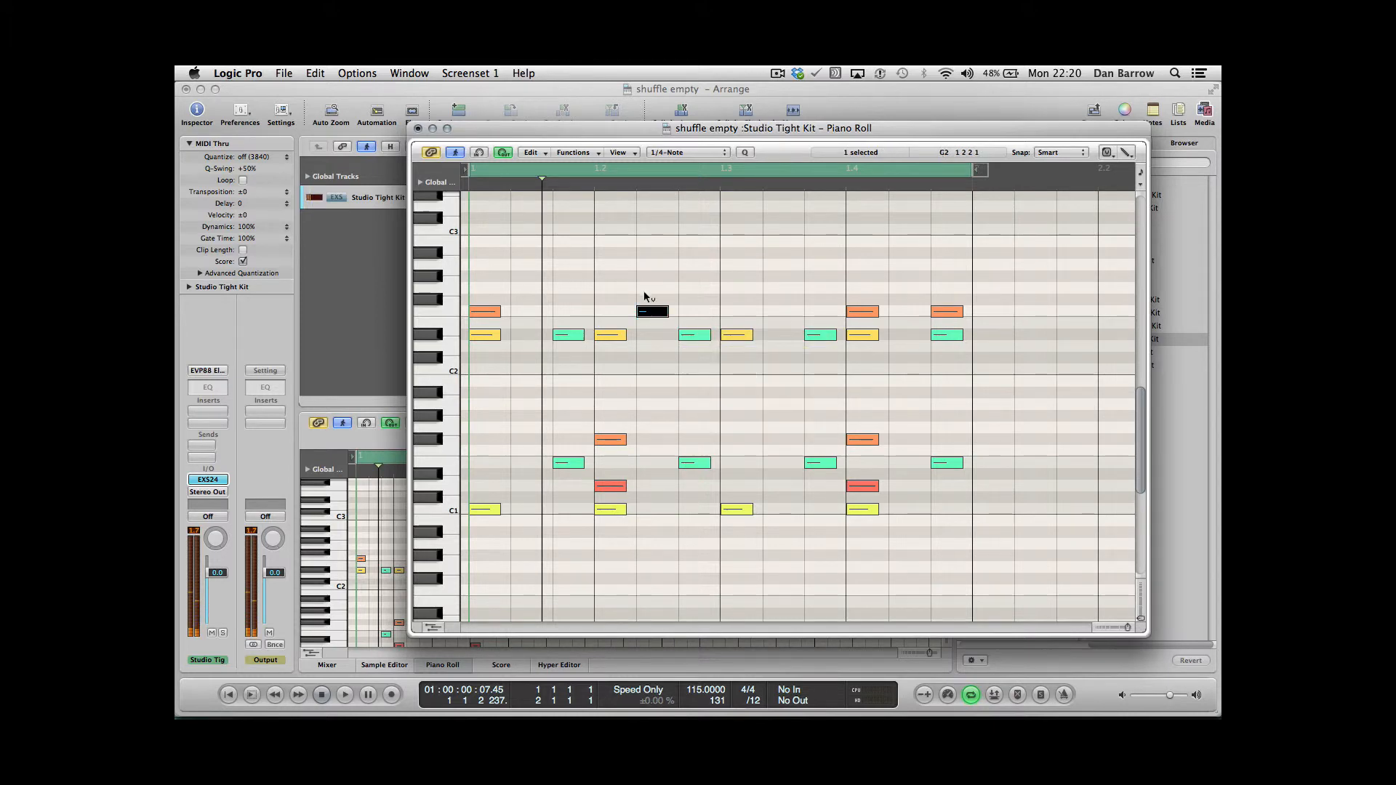
click(653, 320)
drag(652, 313, 655, 295)
key(space)
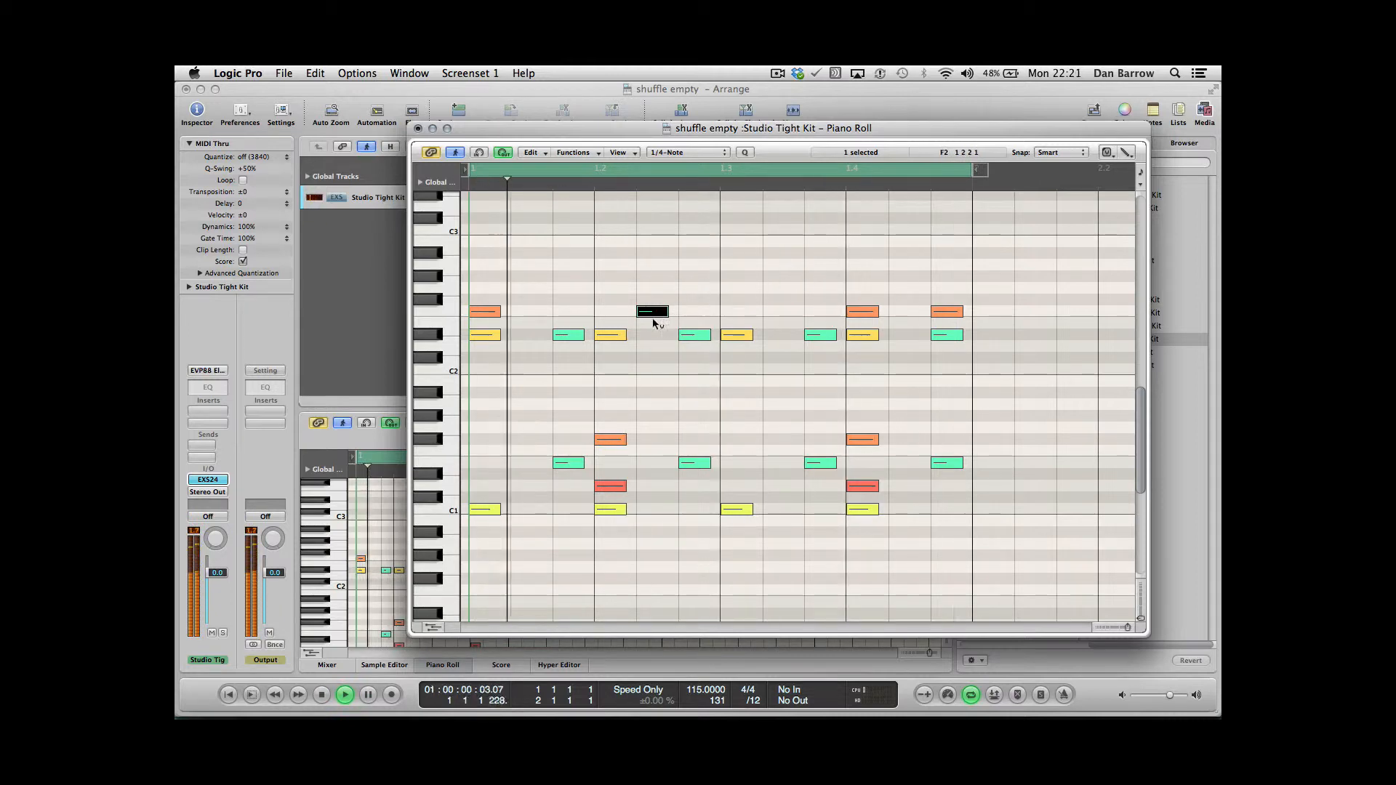
- Fine-tune the velocity of the F2 note at 1 2 2, reduce that of the F2 note at 1 4 3, and stop playback
drag(653, 314, 652, 305)
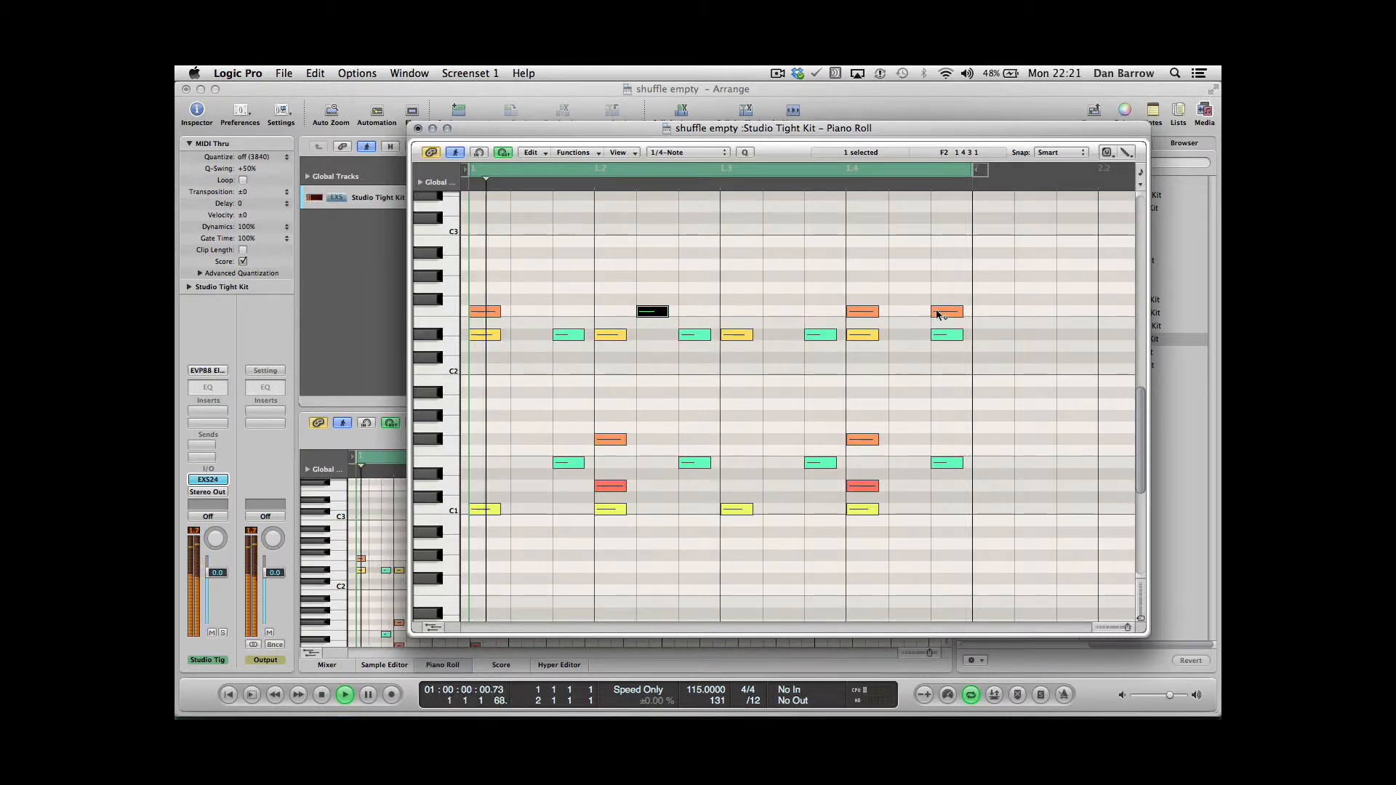
drag(945, 311, 940, 342)
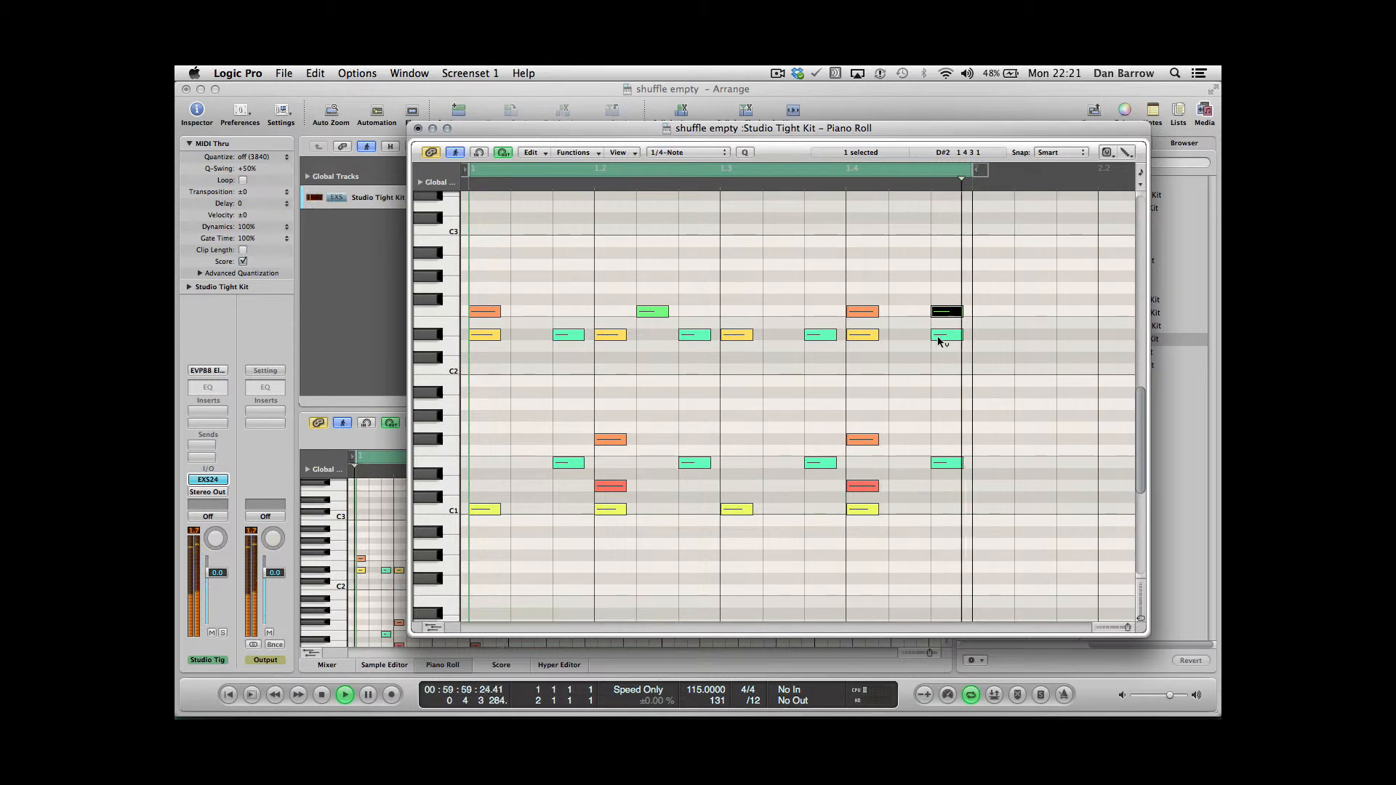
key(space)
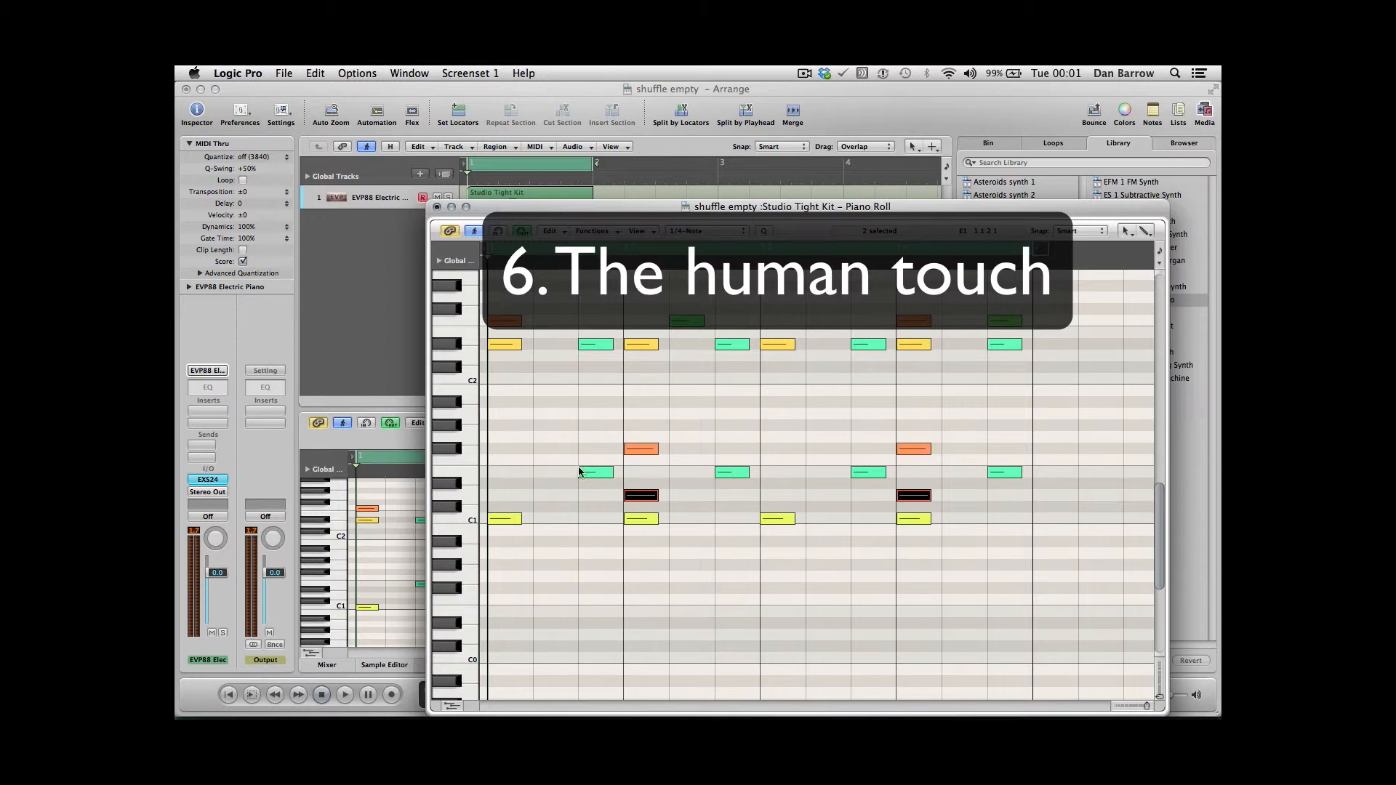
- Audition the E1 ghost note before beat 2, then the F#1 and D#2 notes on beat 2
click(601, 474)
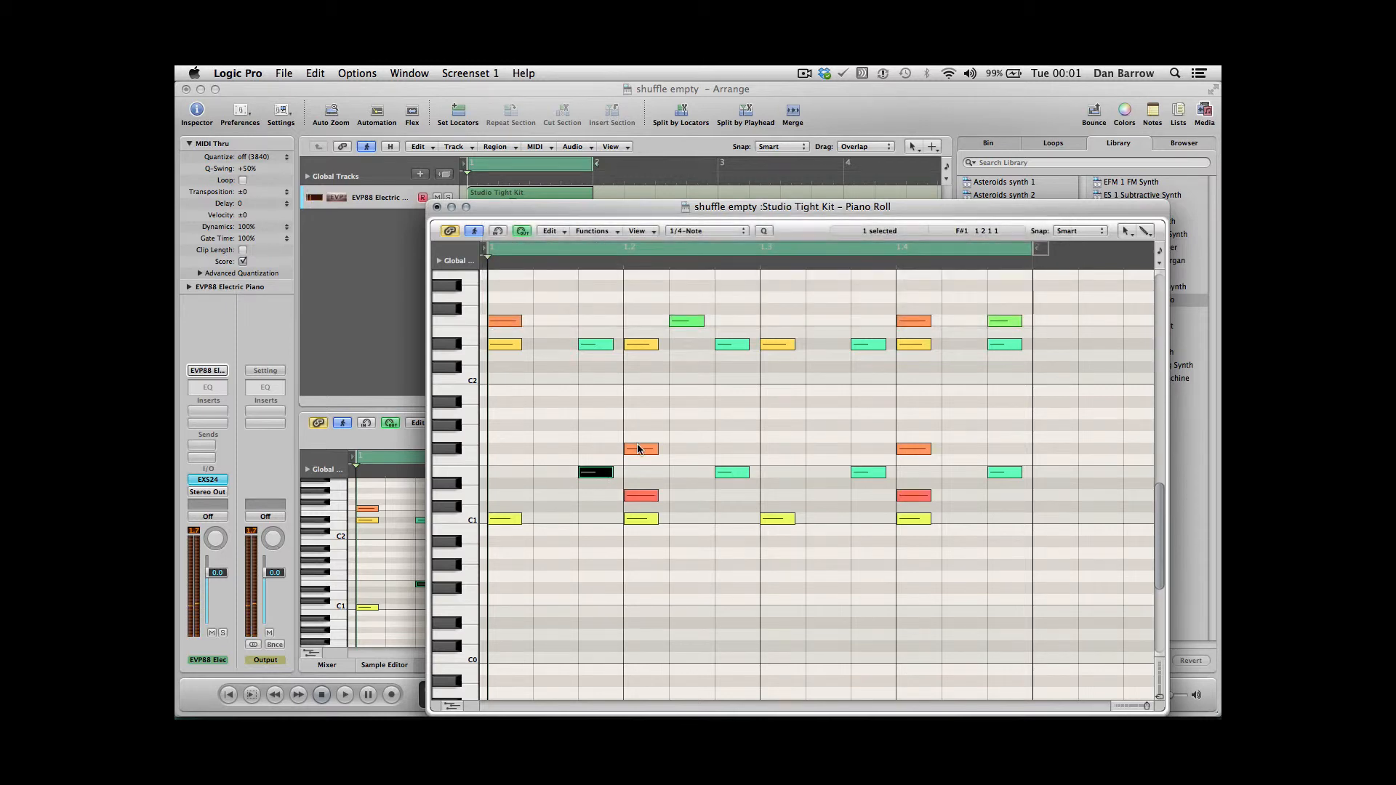
click(638, 449)
click(645, 346)
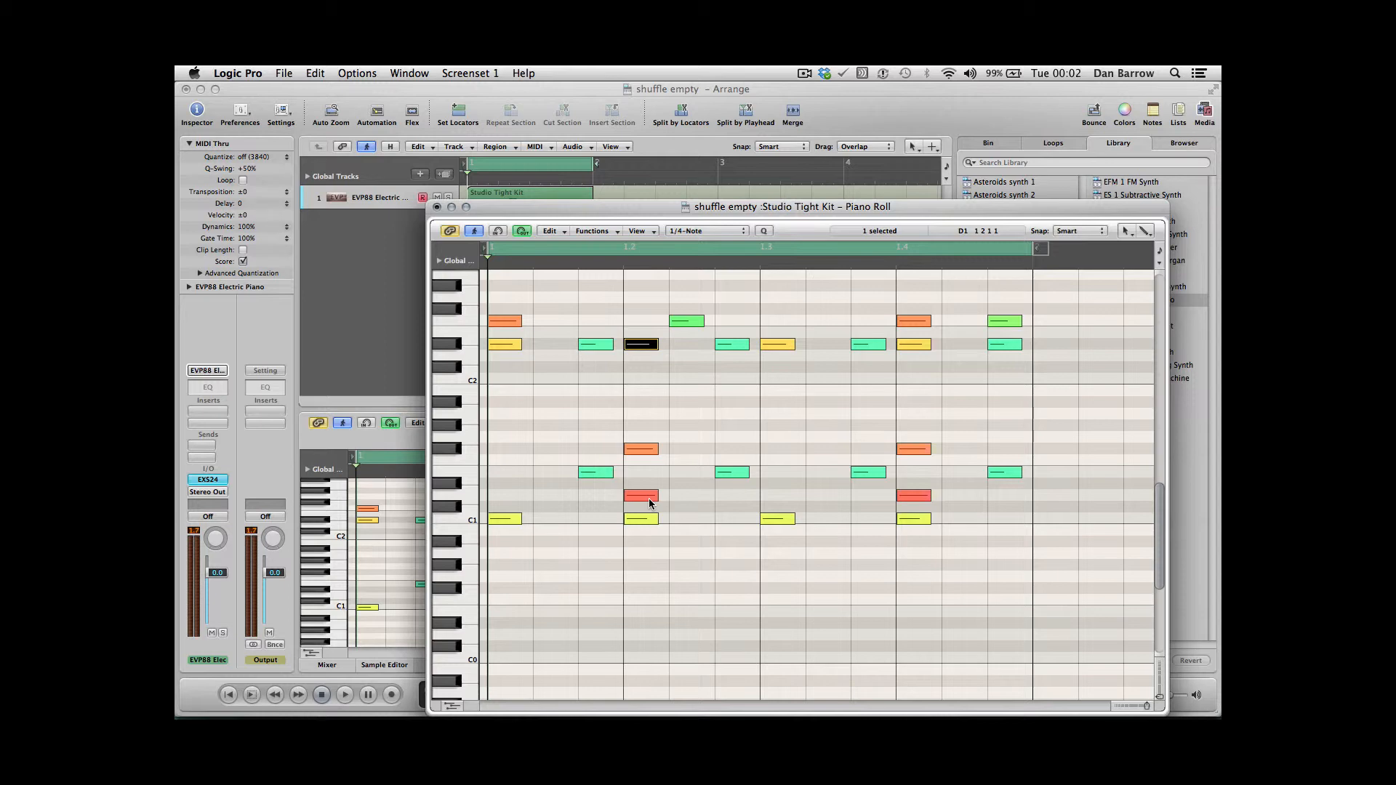
- Select all D1 snare notes and shift them slightly behind the beat
click(470, 498)
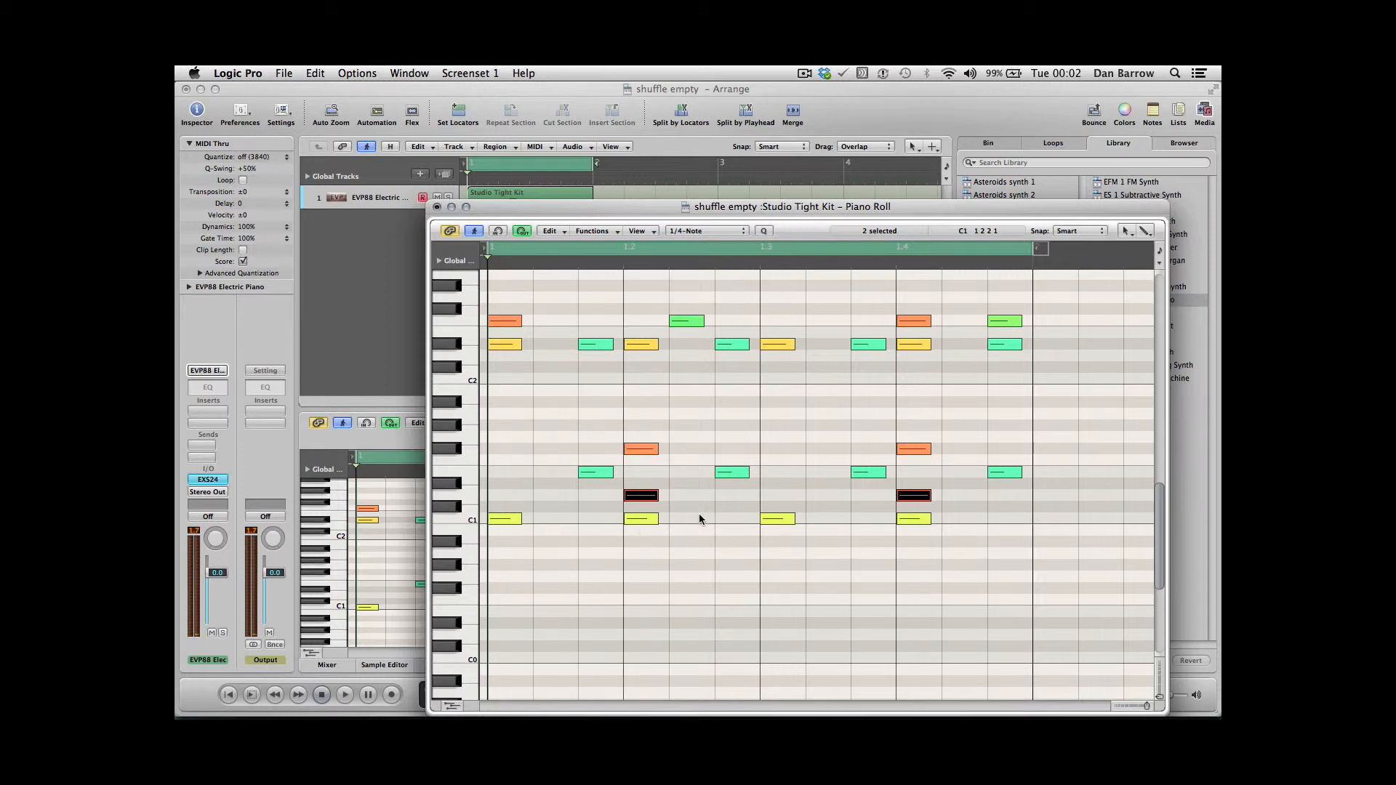
key(ctrl+Right)
key(ctrl+Right)
key(ctrl+Right)
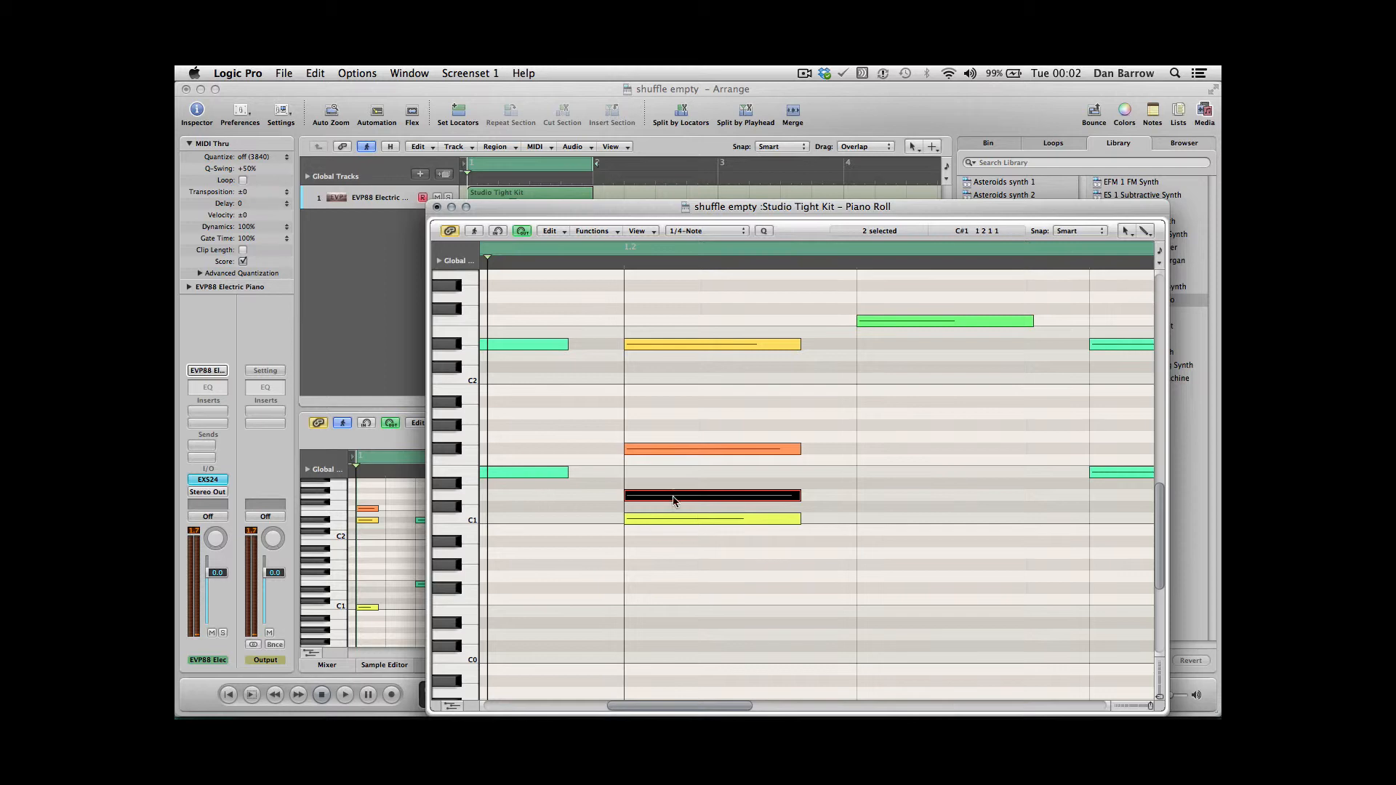
drag(673, 500, 677, 503)
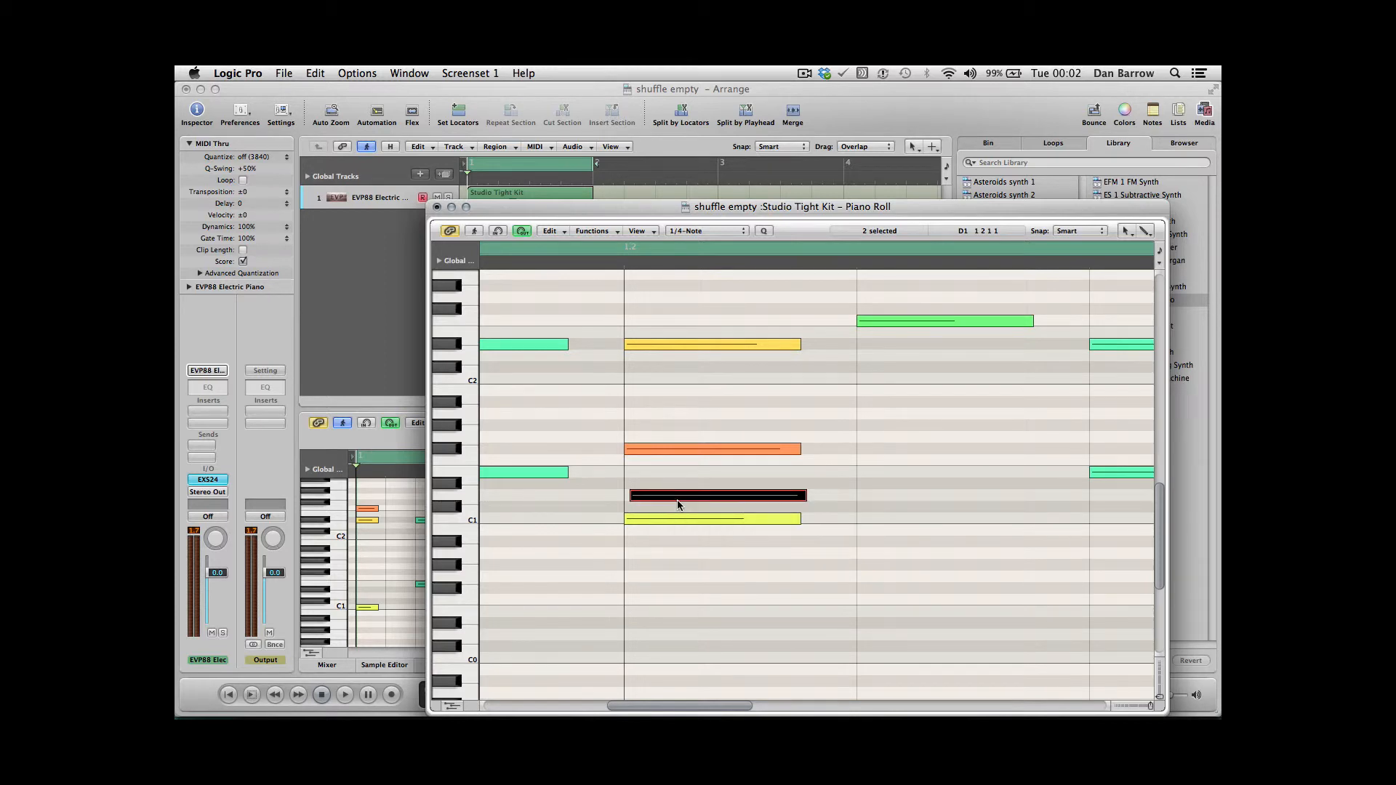
- Select both F#1 hi-hat notes, nudge them slightly off the grid, and play the whole pattern back
click(453, 449)
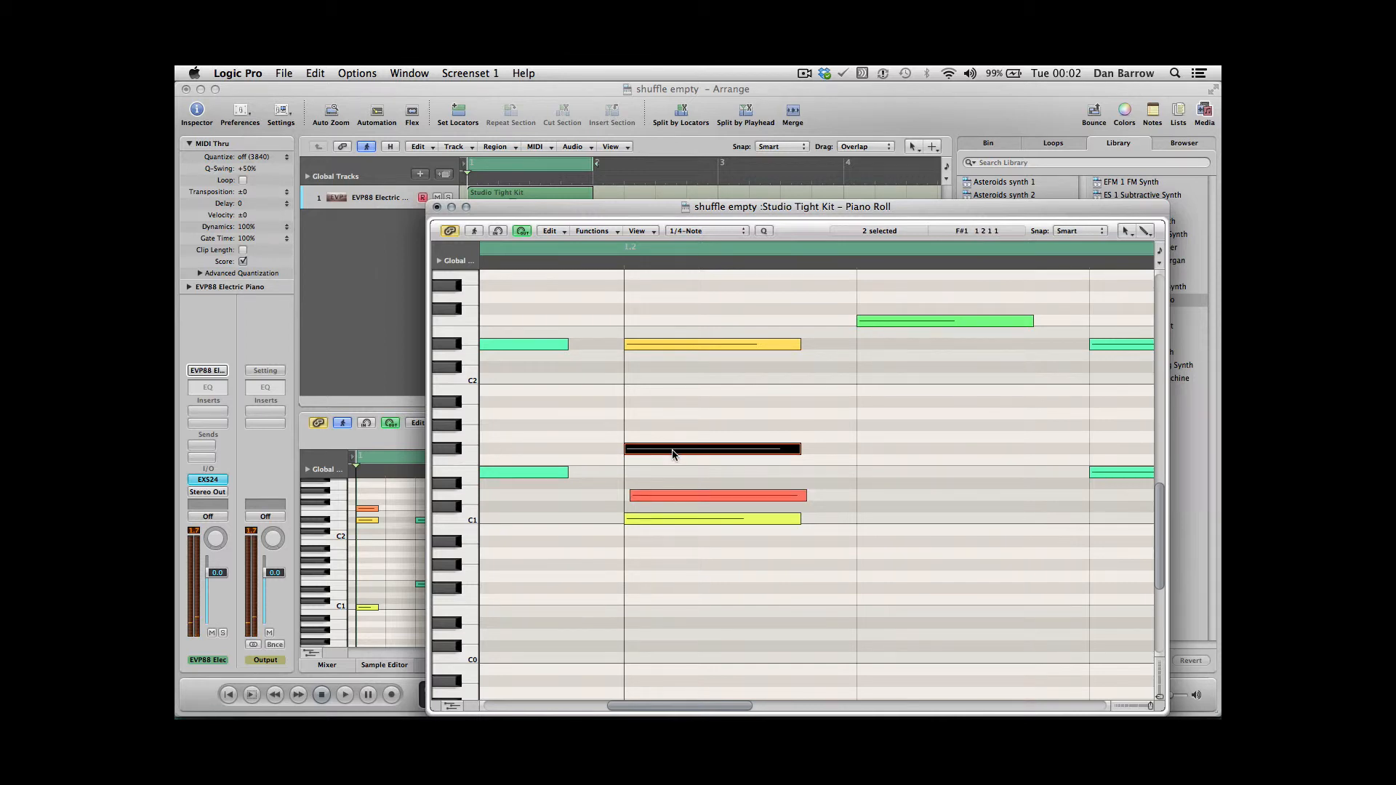
drag(675, 454, 676, 454)
key(ctrl+Left)
key(ctrl+Left)
key(ctrl+Left)
key(ctrl+Left)
key(ctrl+Left)
key(ctrl+Left)
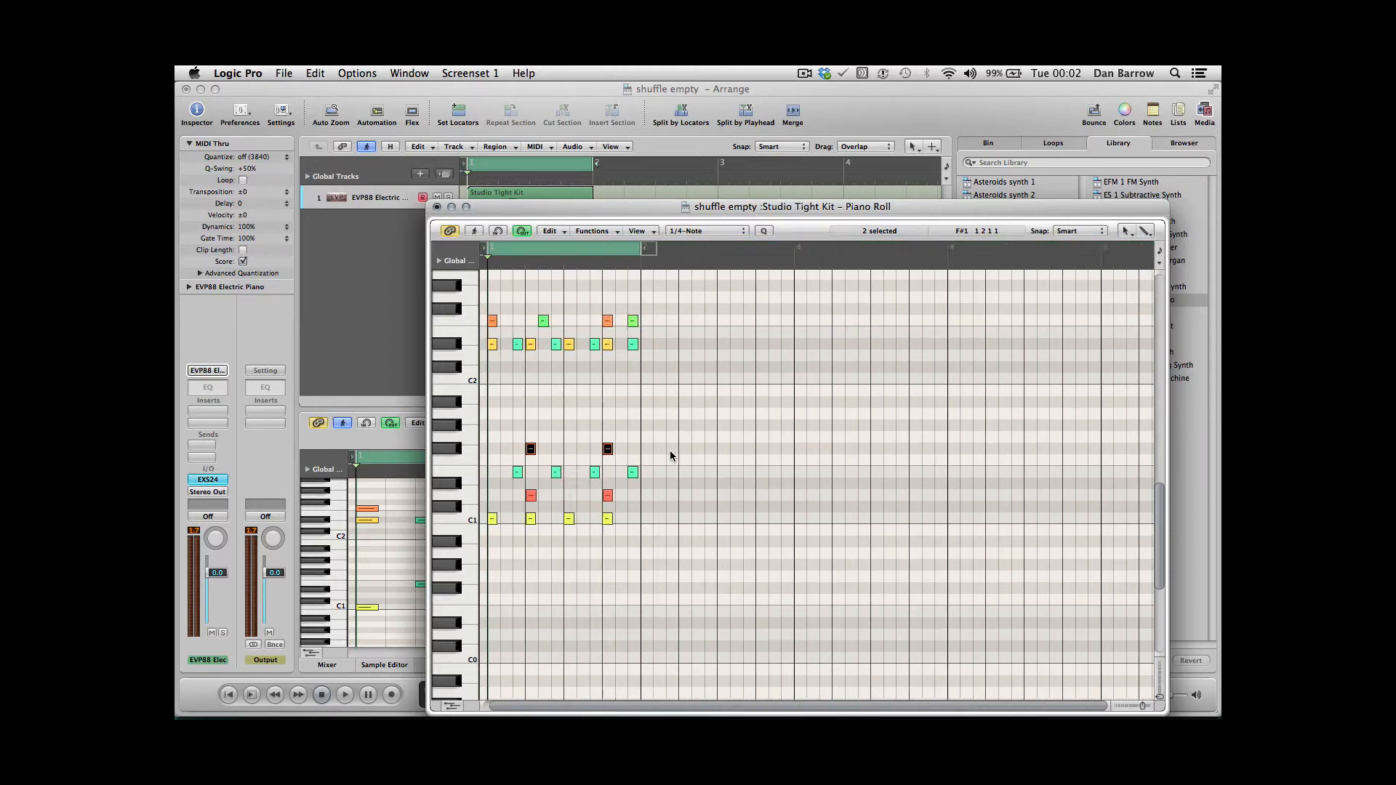
key(ctrl+Right)
key(space)
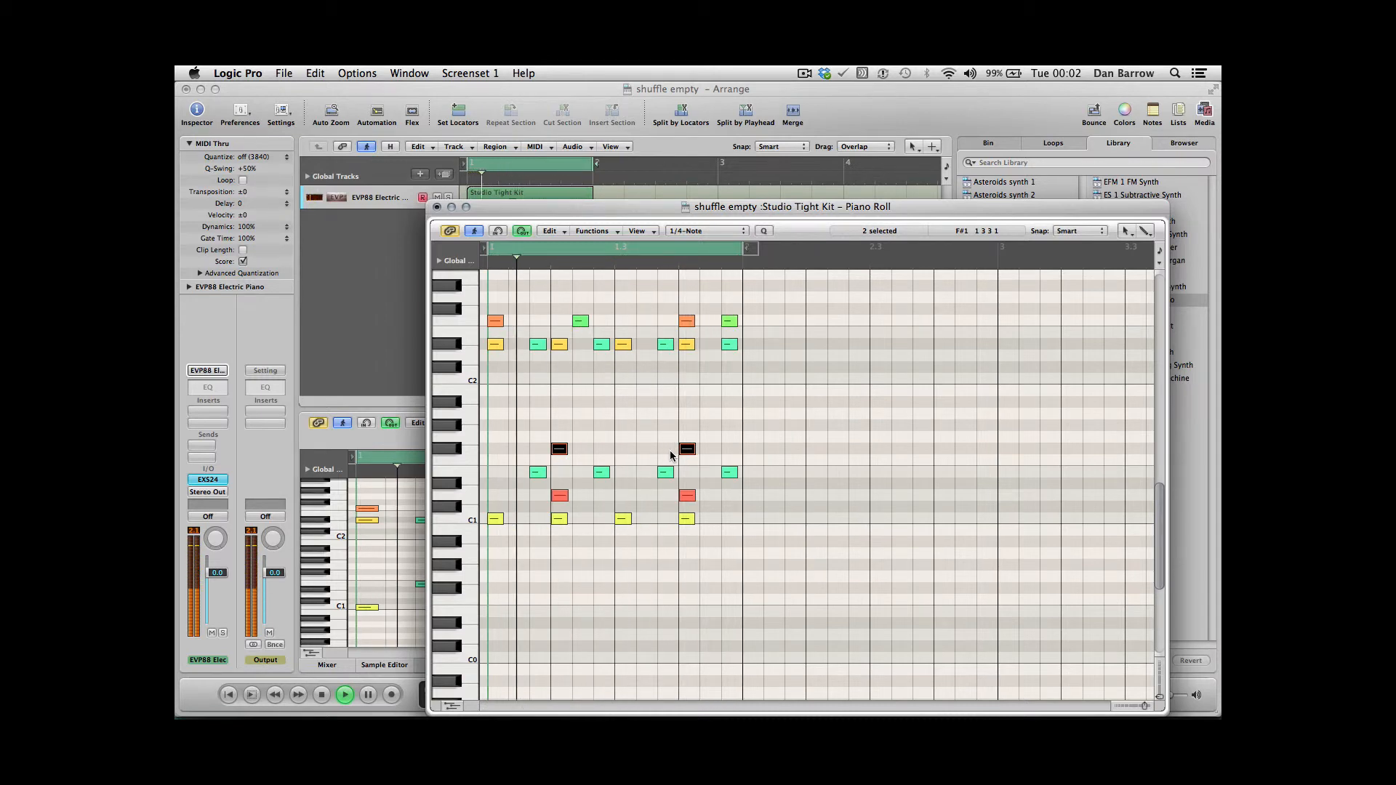
key(space)
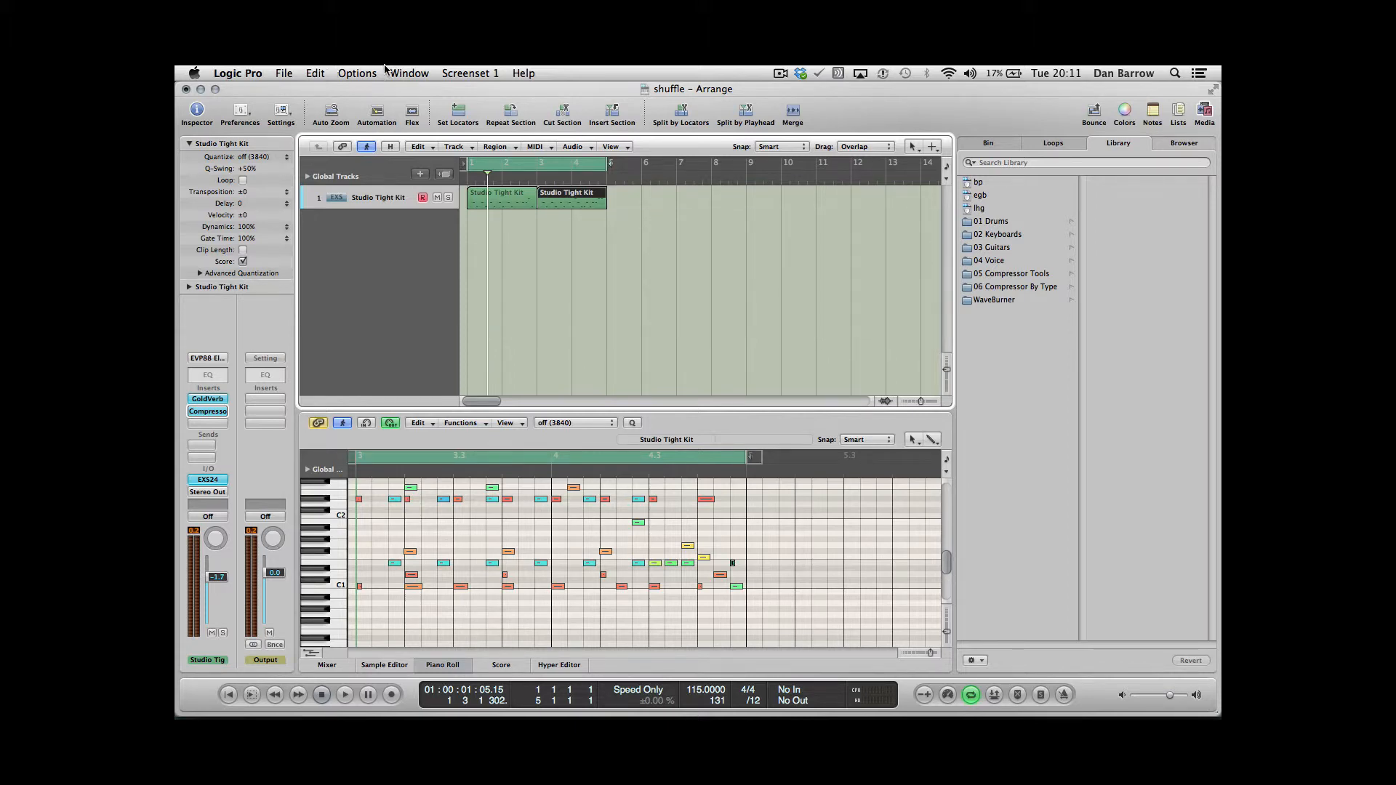
- Compare the notes of the two Studio Tight Kit regions in the shuffle project, ending on the first region
click(519, 197)
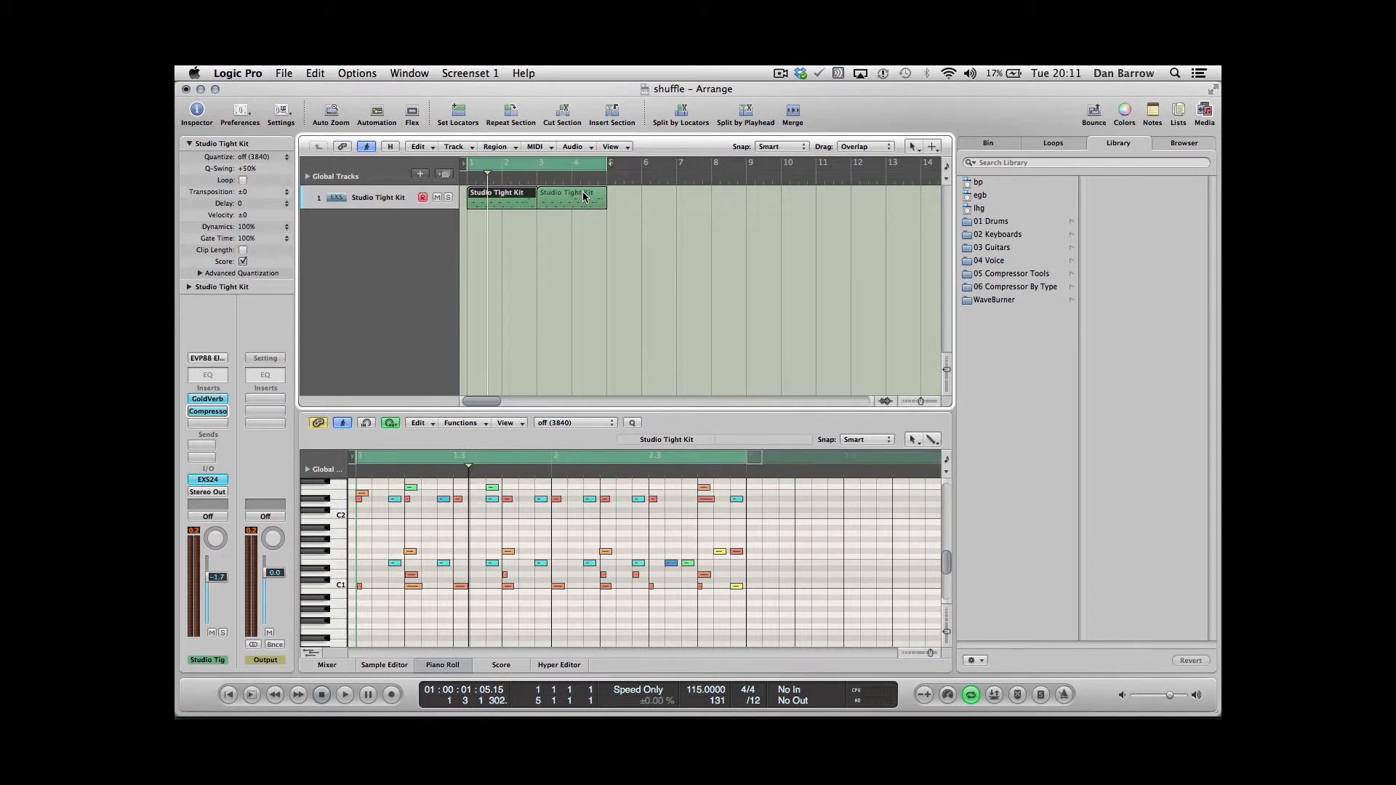
click(585, 196)
click(499, 196)
click(565, 197)
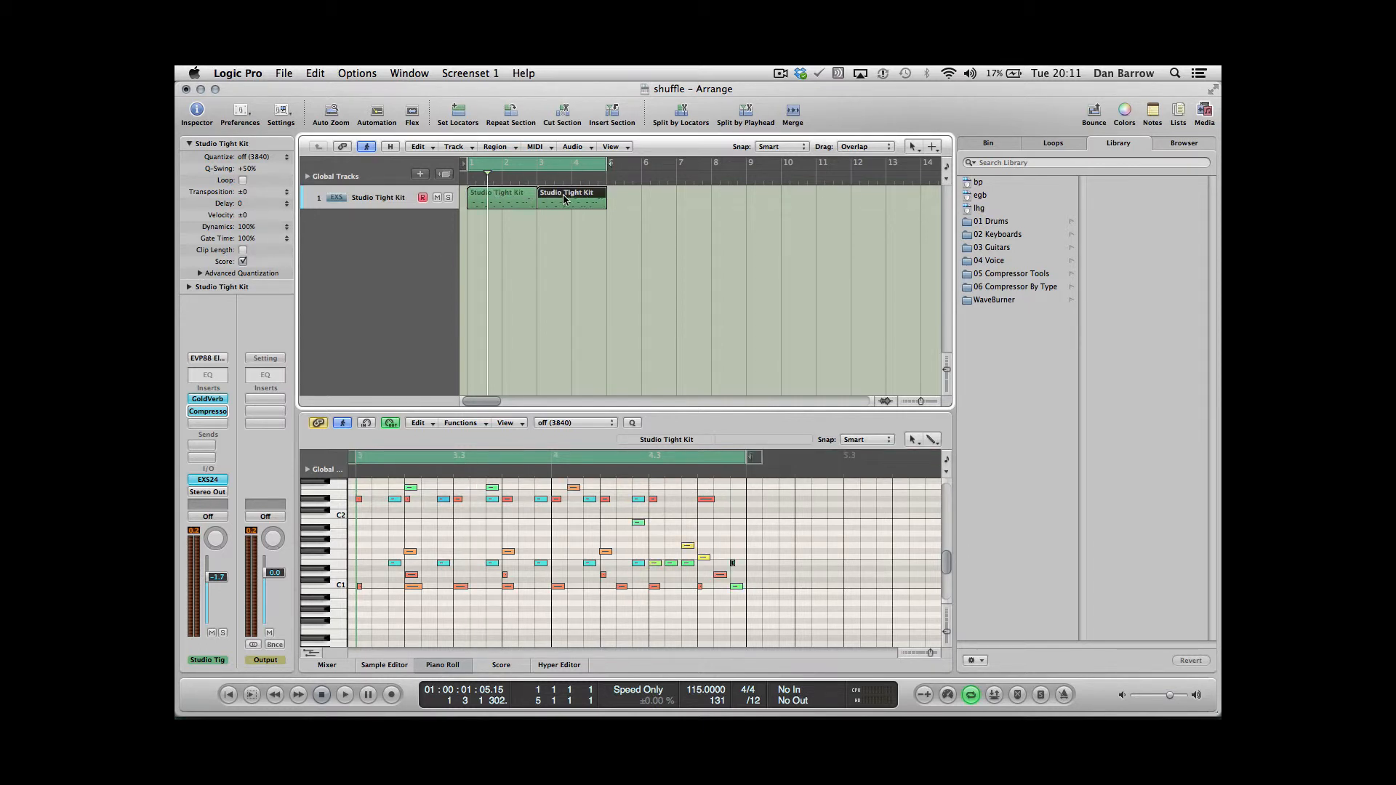
click(518, 201)
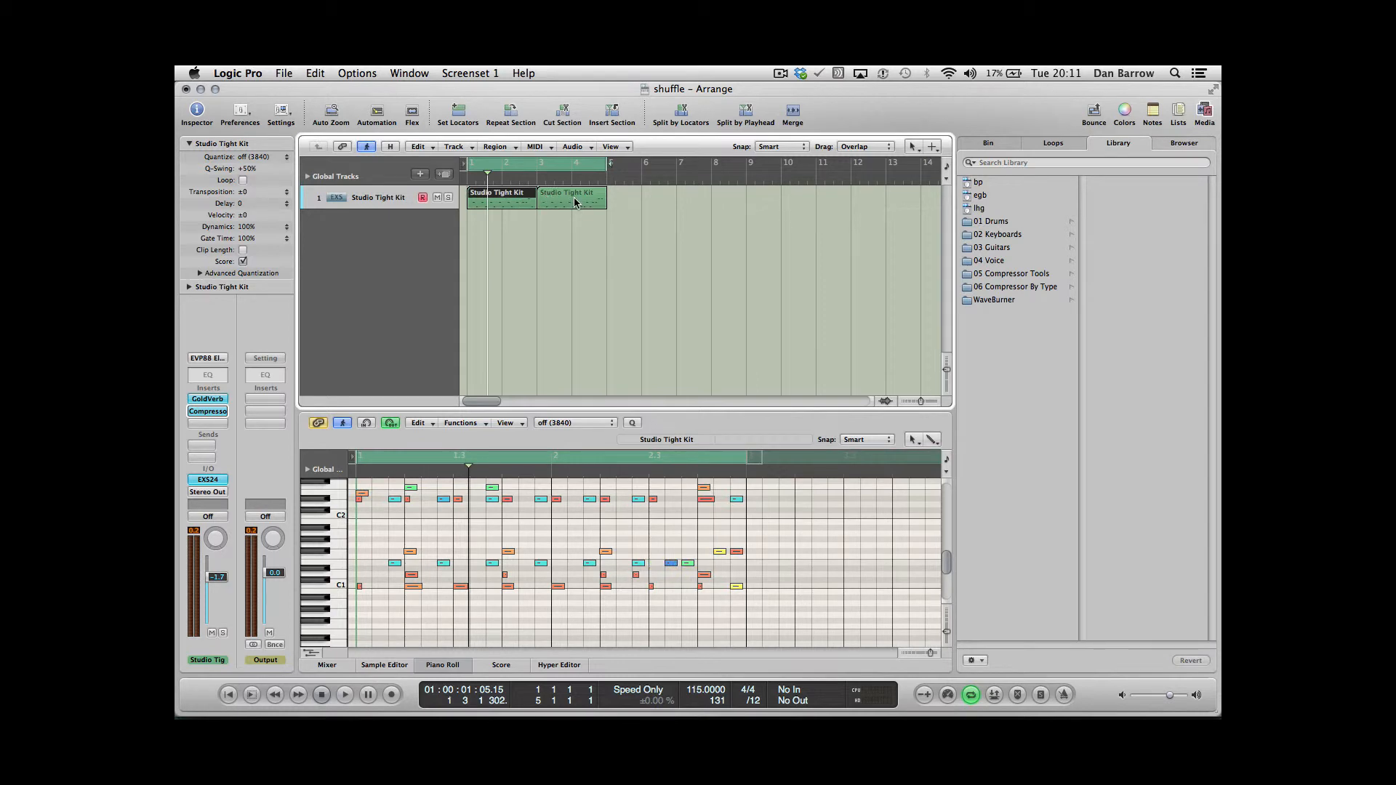
click(574, 202)
click(514, 202)
- Open the first region in a separate Piano Roll window, examine its snare, hi-hat and closing ghost notes, and close the window
key(super+6)
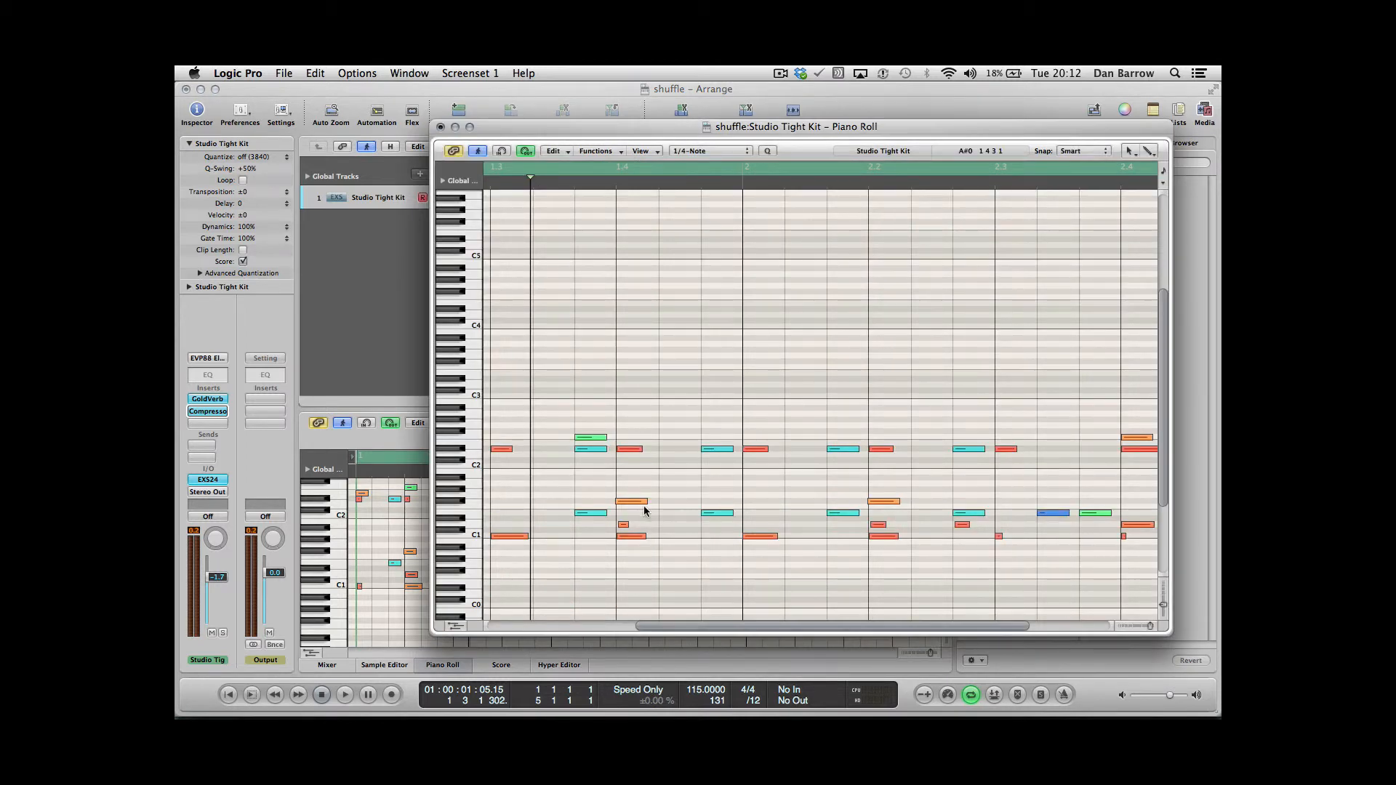
key(ctrl+Left)
key(ctrl+Left)
key(ctrl+Left)
key(ctrl+Right)
key(ctrl+Right)
key(ctrl+Right)
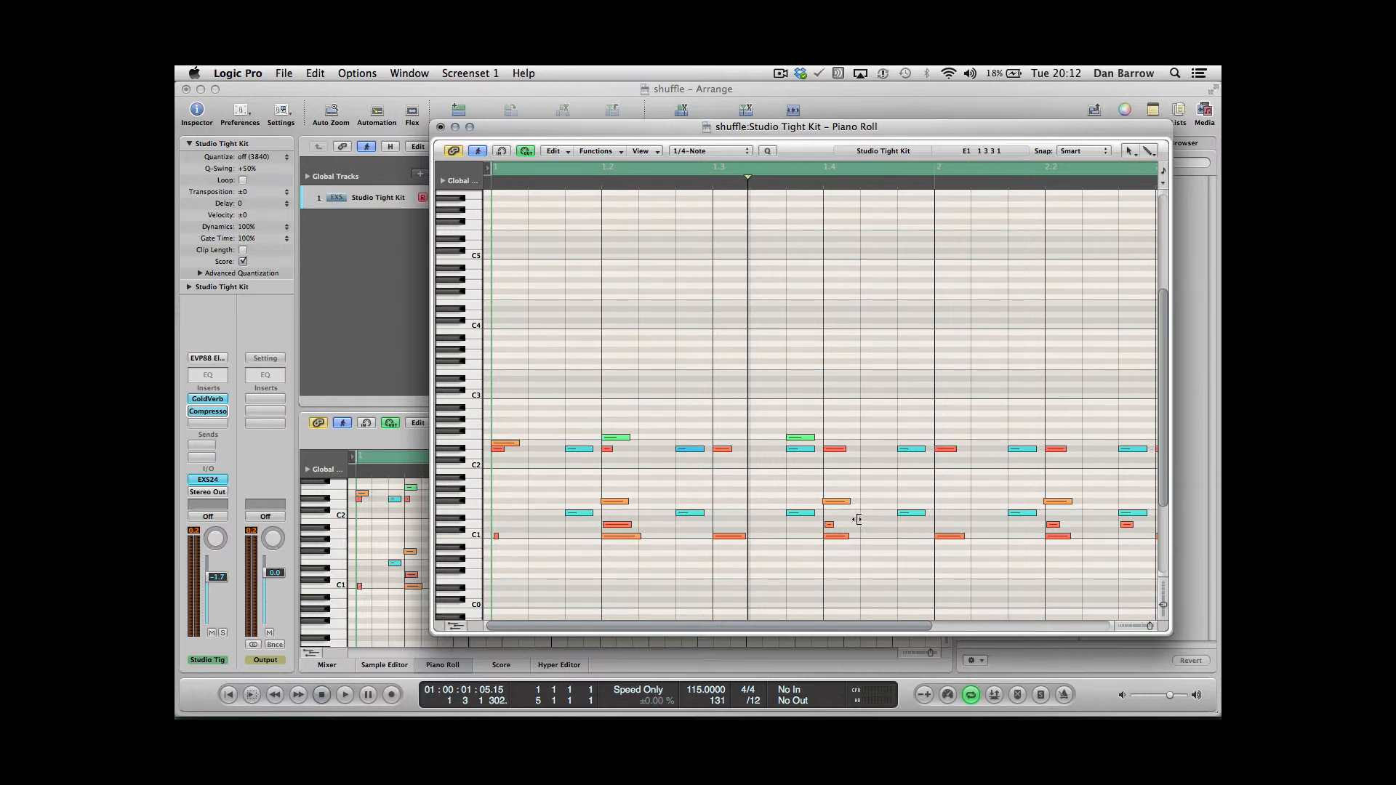
click(835, 502)
click(828, 525)
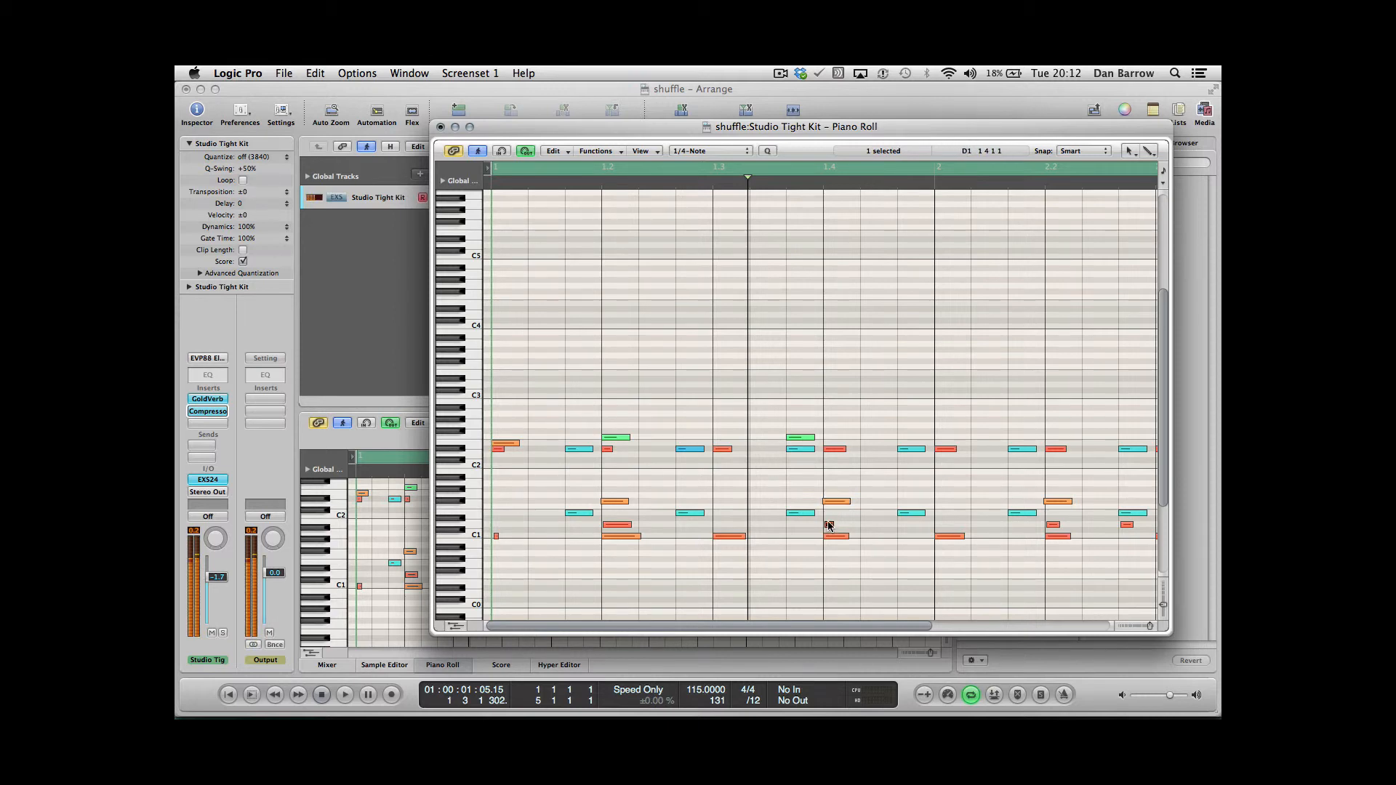
click(835, 501)
scroll(835, 500, right, 5)
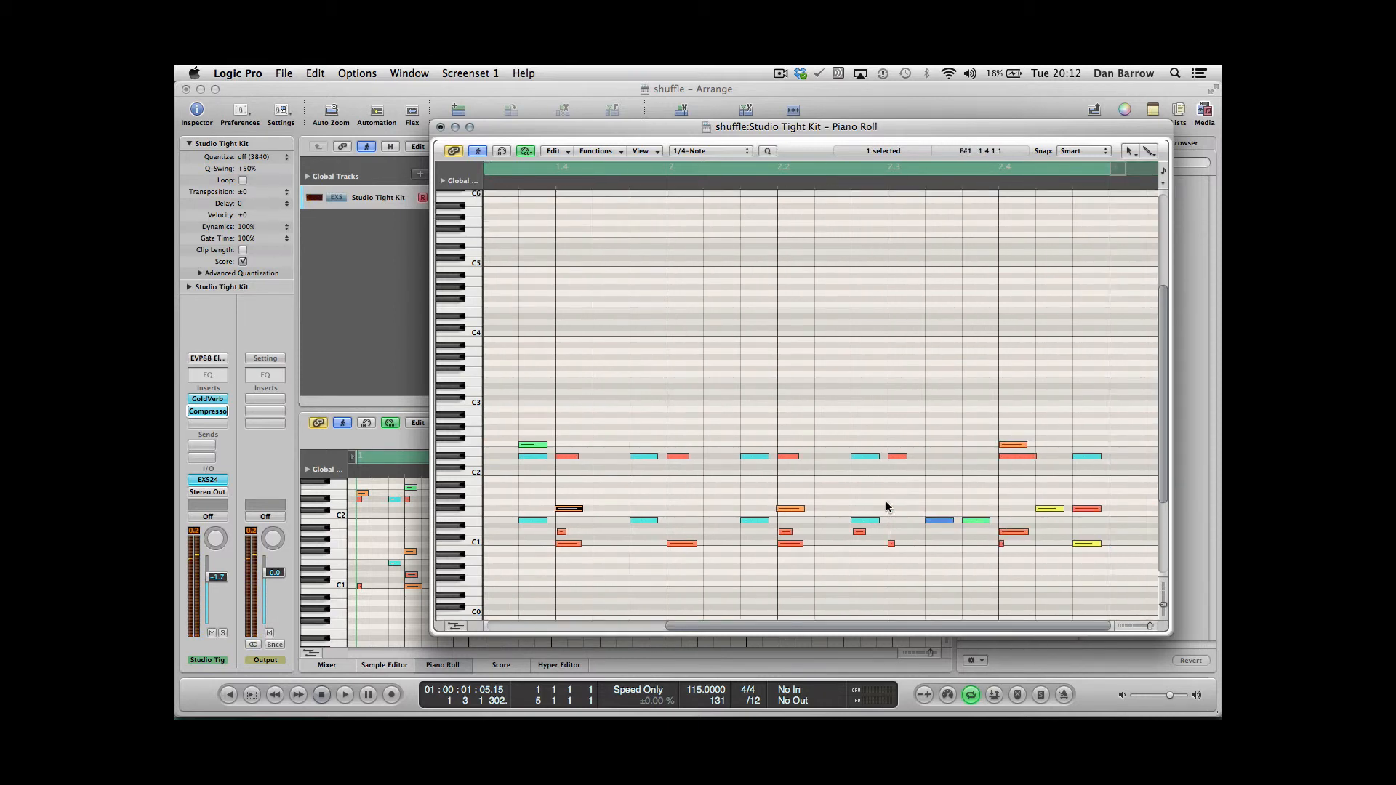
drag(942, 514, 944, 521)
key(super+w)
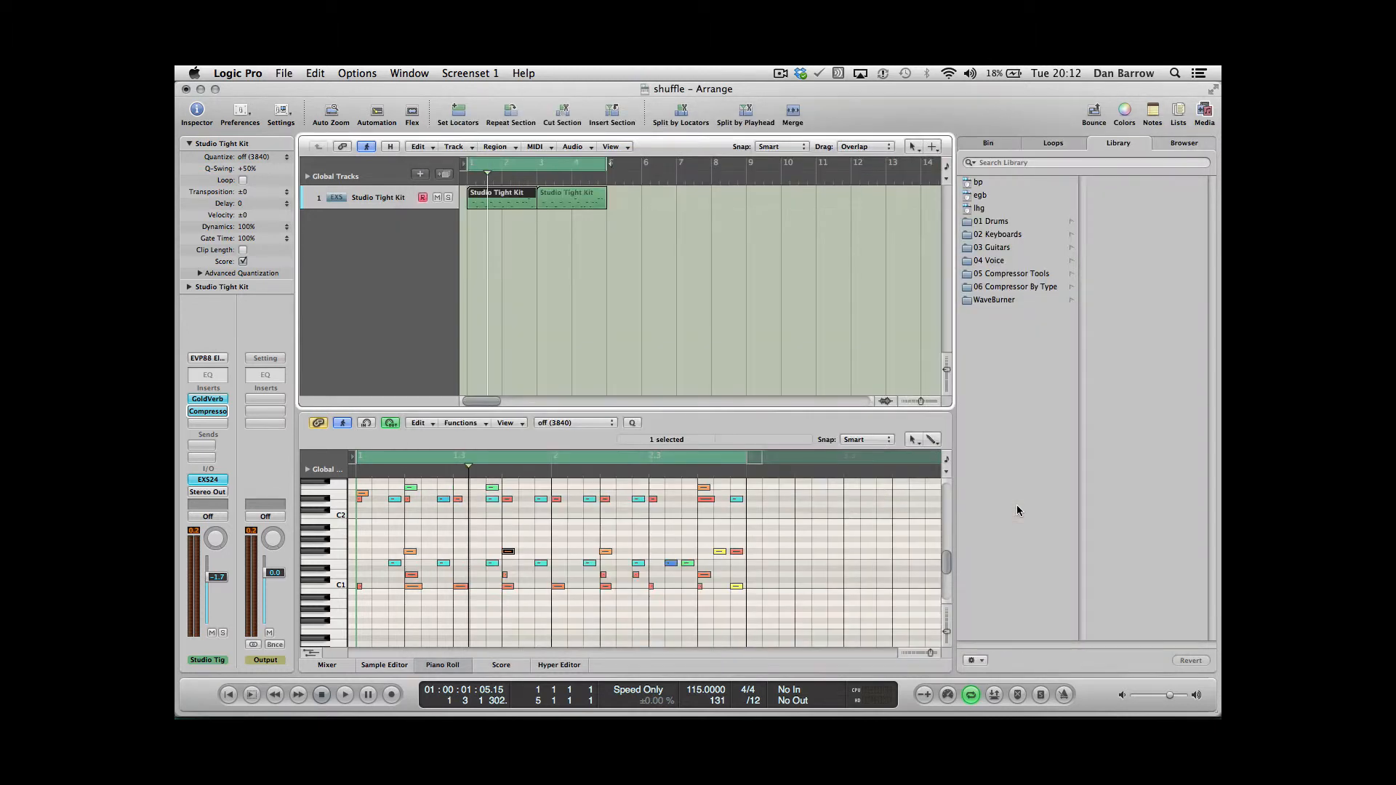
- Open the second region in a separate Piano Roll window, examine the fill in its final bar, and close the window
click(573, 202)
key(super+6)
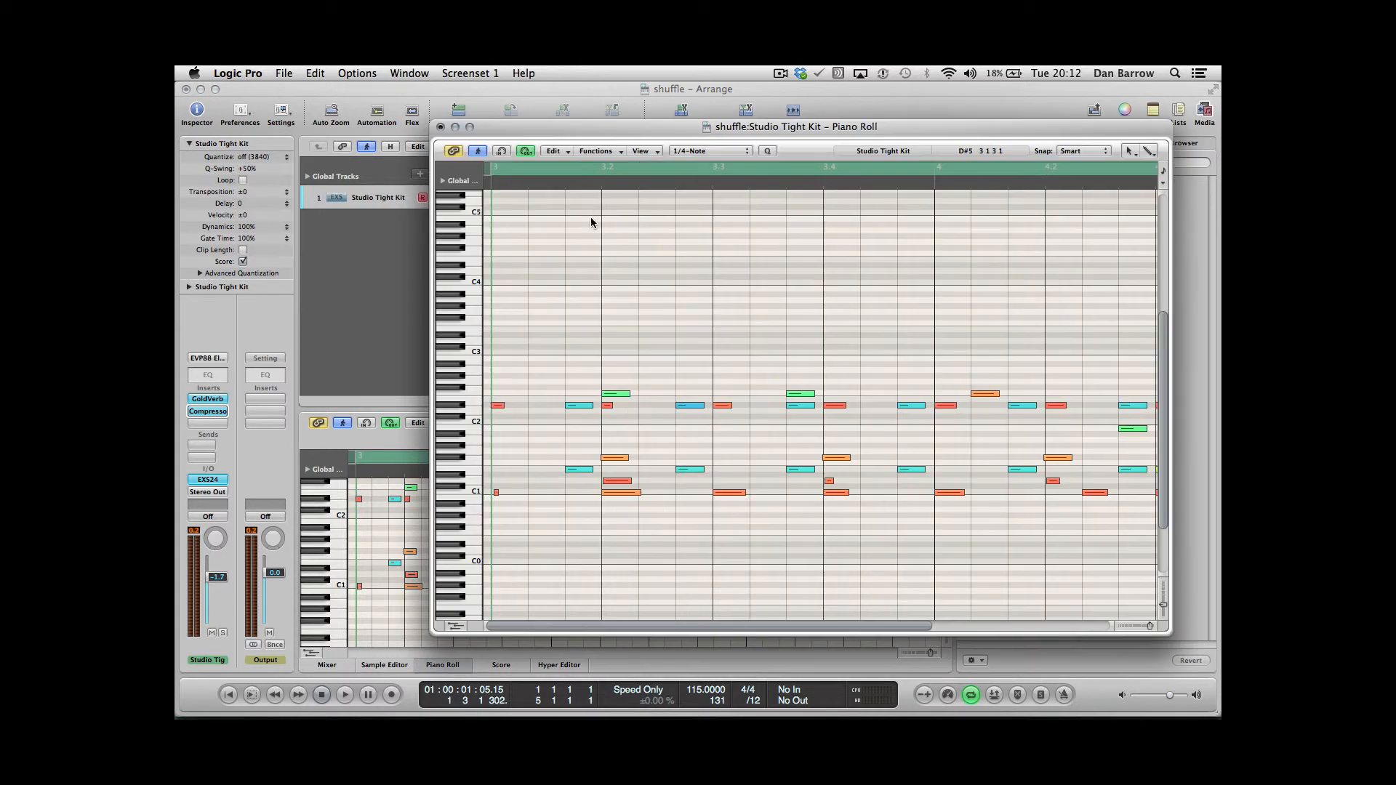
scroll(612, 436, right, 4)
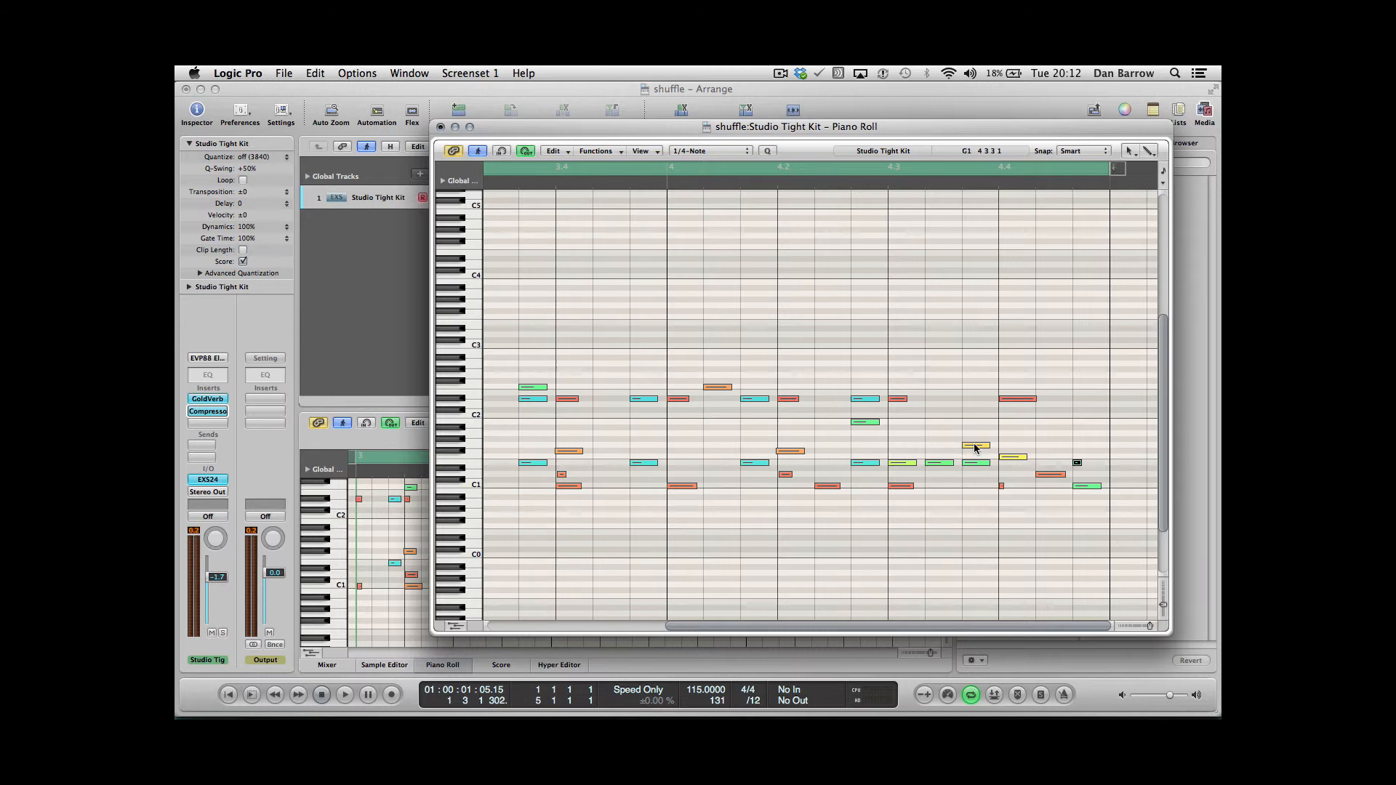
click(1016, 457)
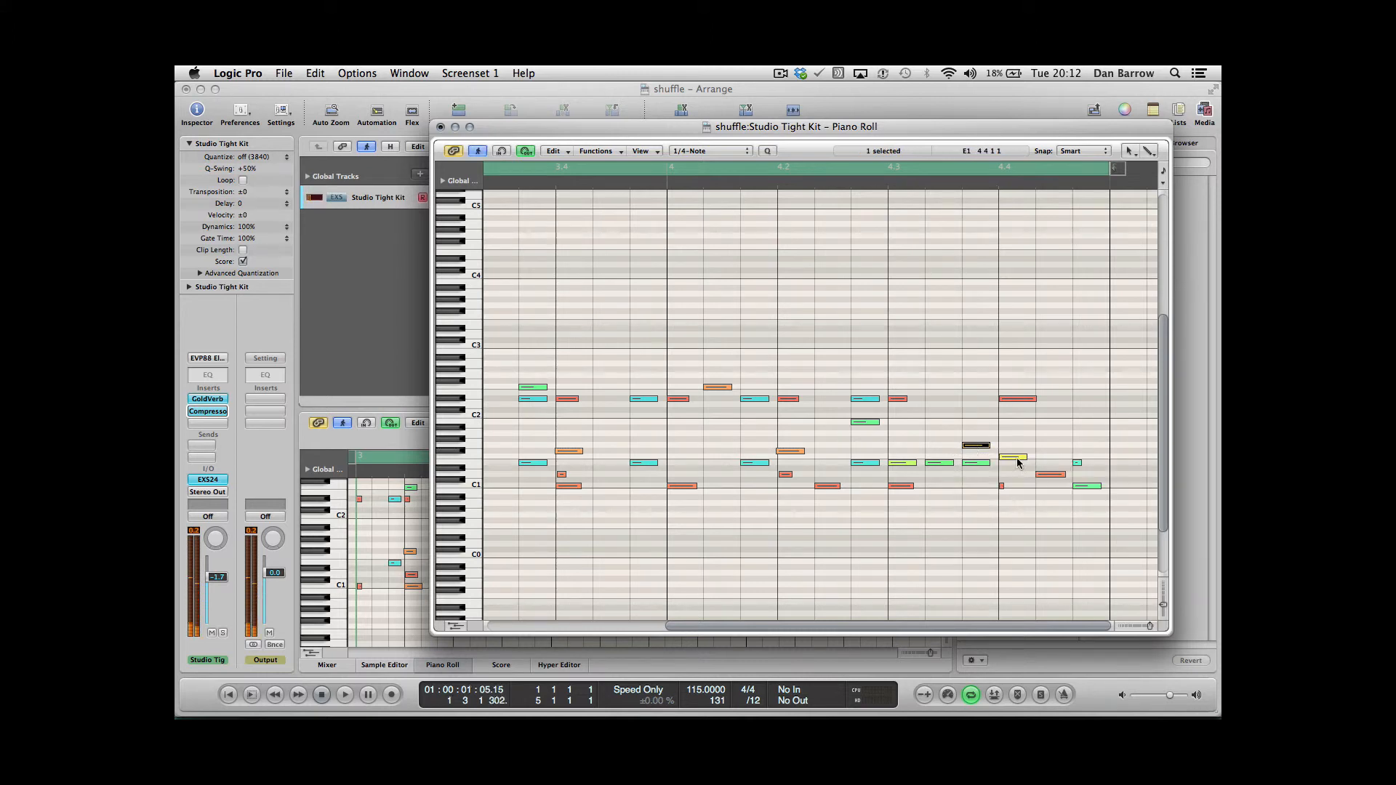
click(866, 422)
click(978, 446)
key(super+w)
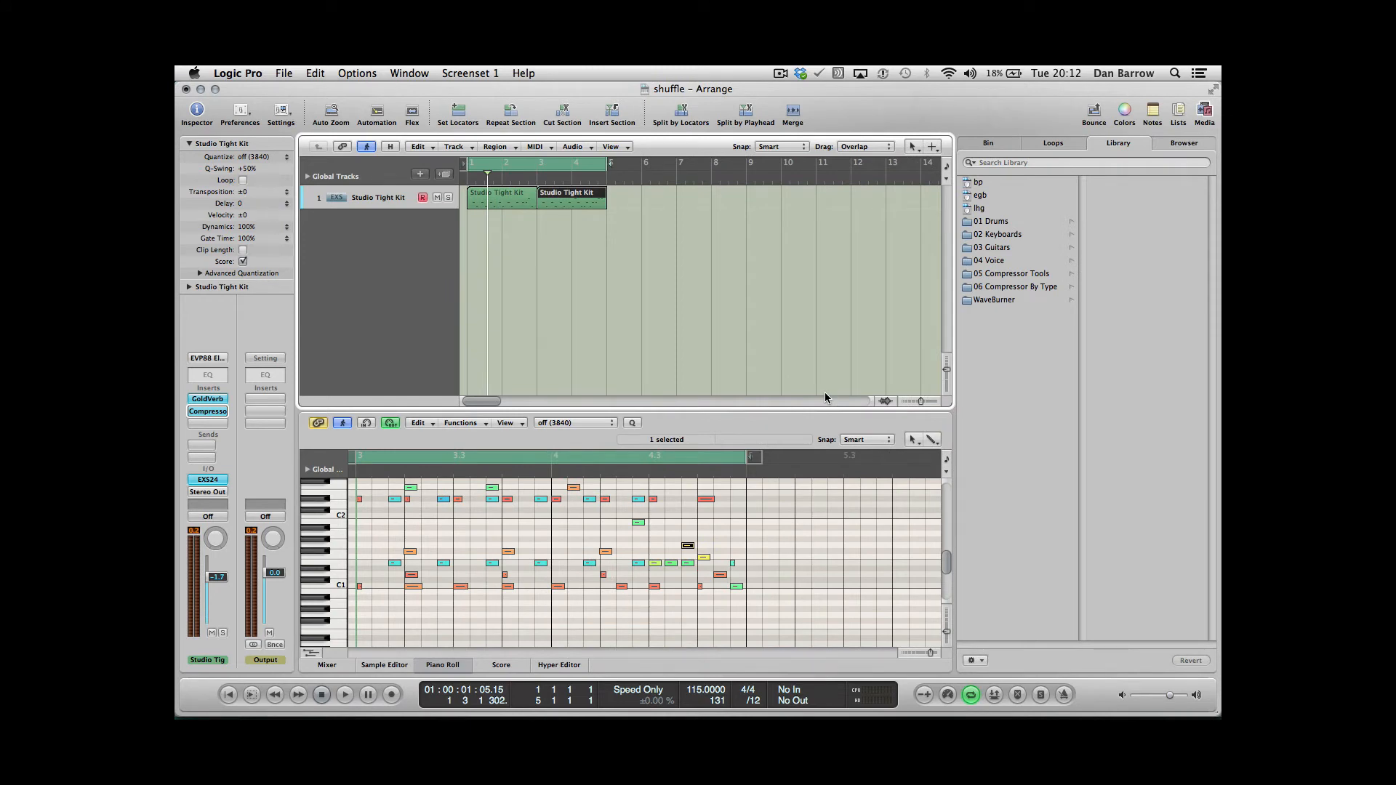
- Look up GoldVerb among the reverb plug-ins available for the drum channel's first insert slot
click(215, 401)
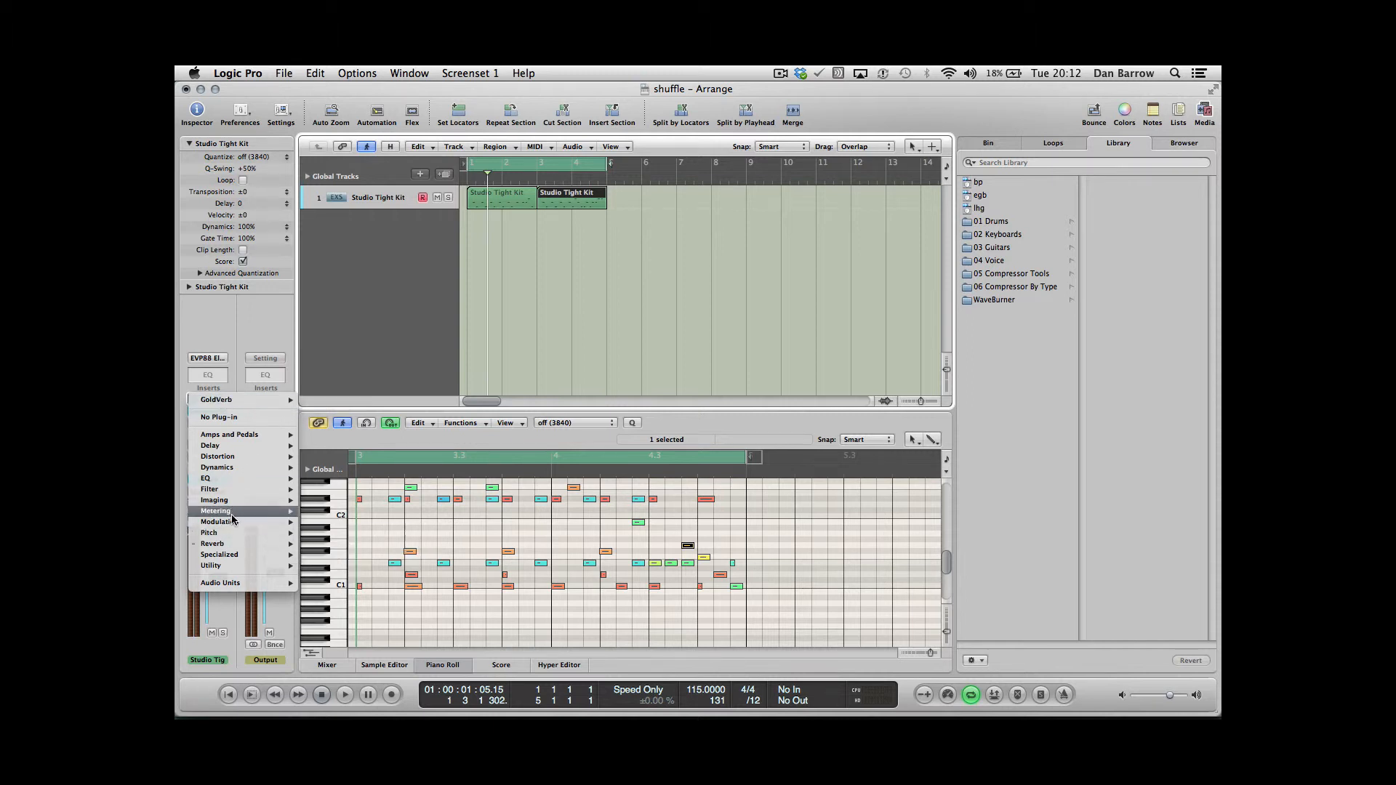
mouse_move(233, 479)
mouse_move(255, 544)
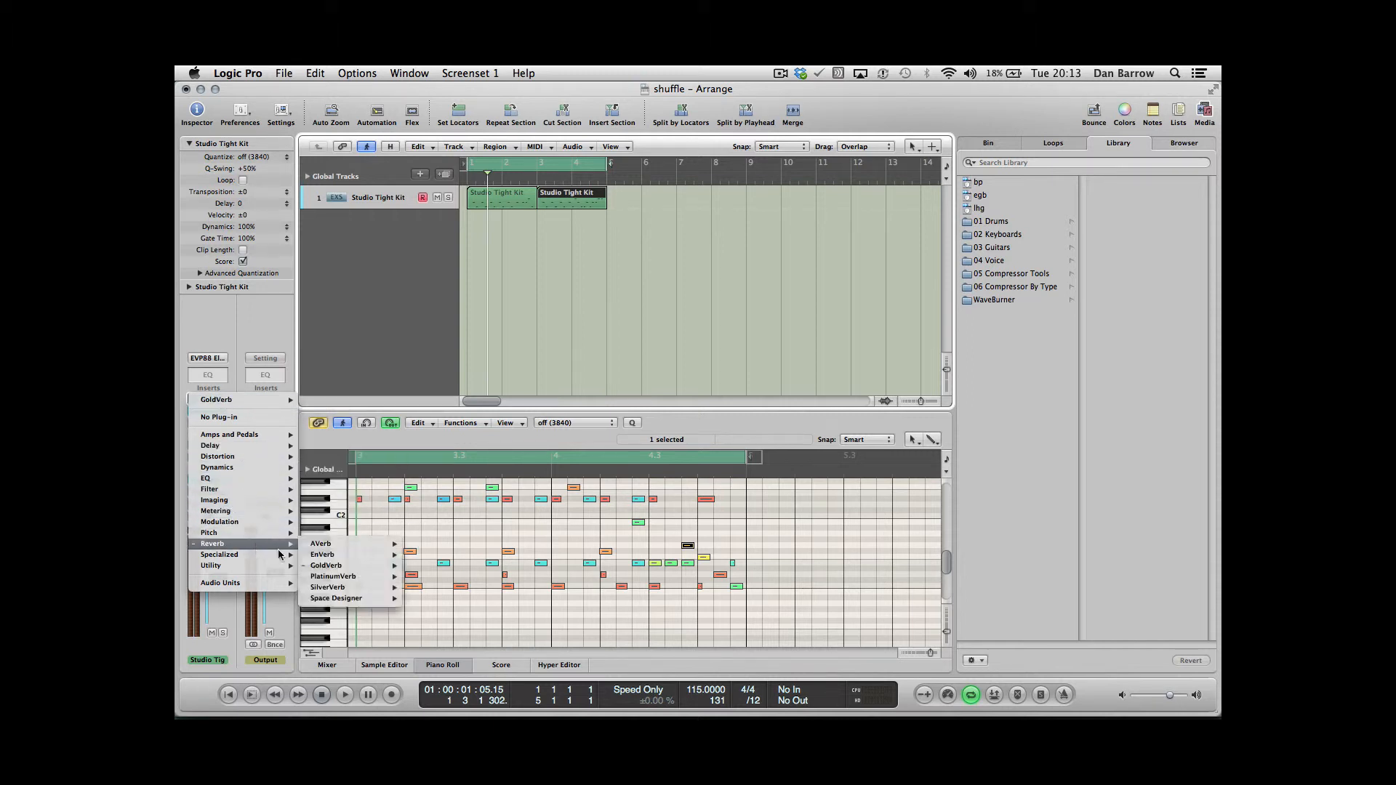
mouse_move(311, 564)
click(424, 565)
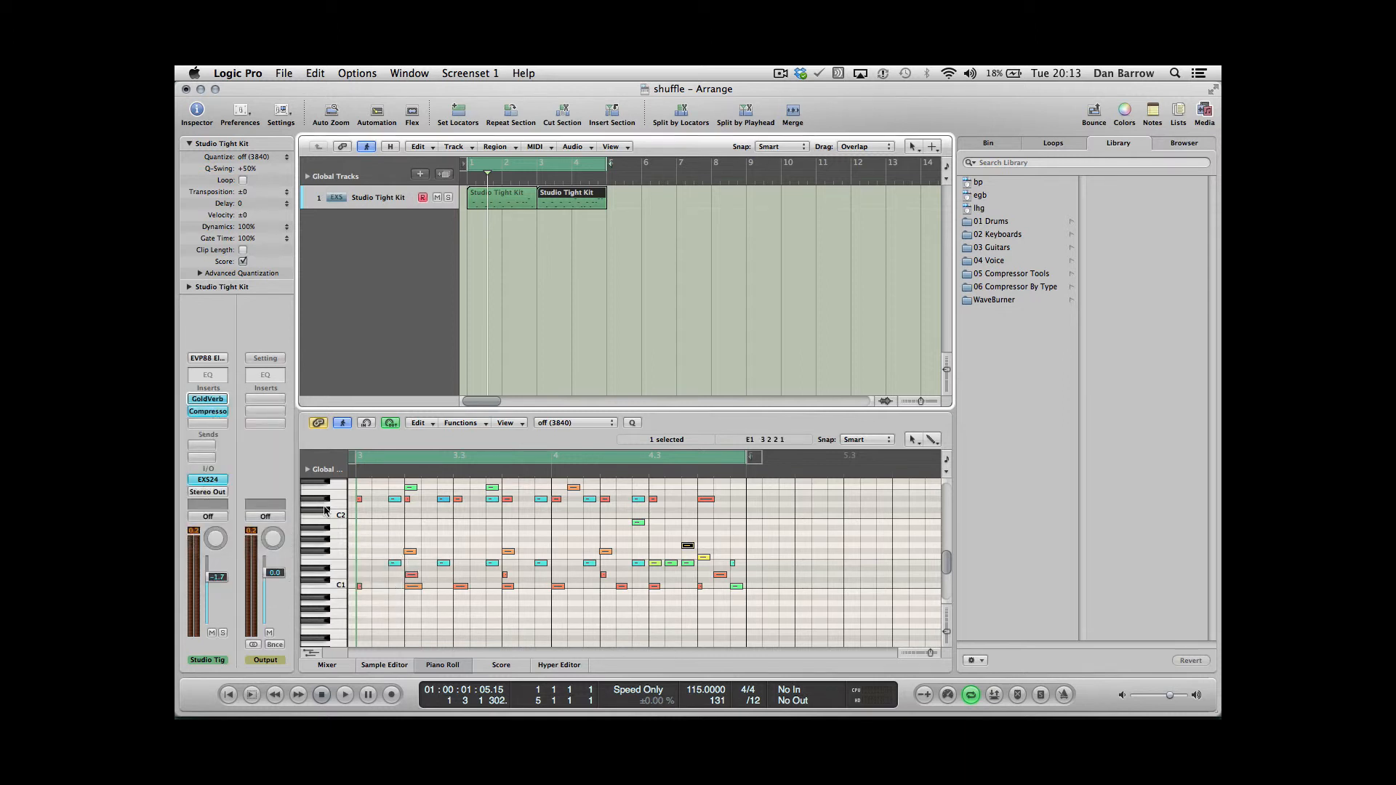
- Open the GoldVerb insert, review its presets with Soft Room kept selected, and close the plug-in
click(206, 400)
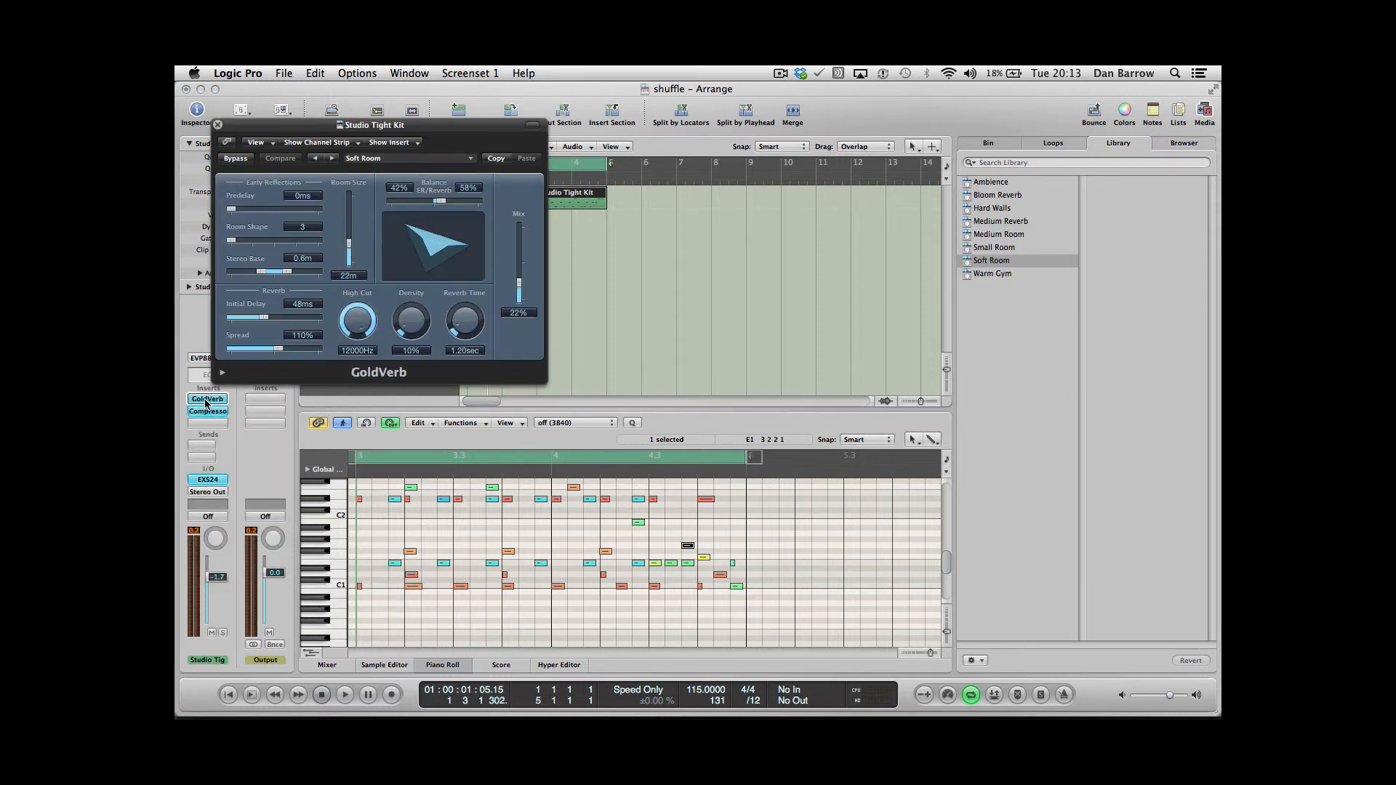
click(428, 160)
click(458, 354)
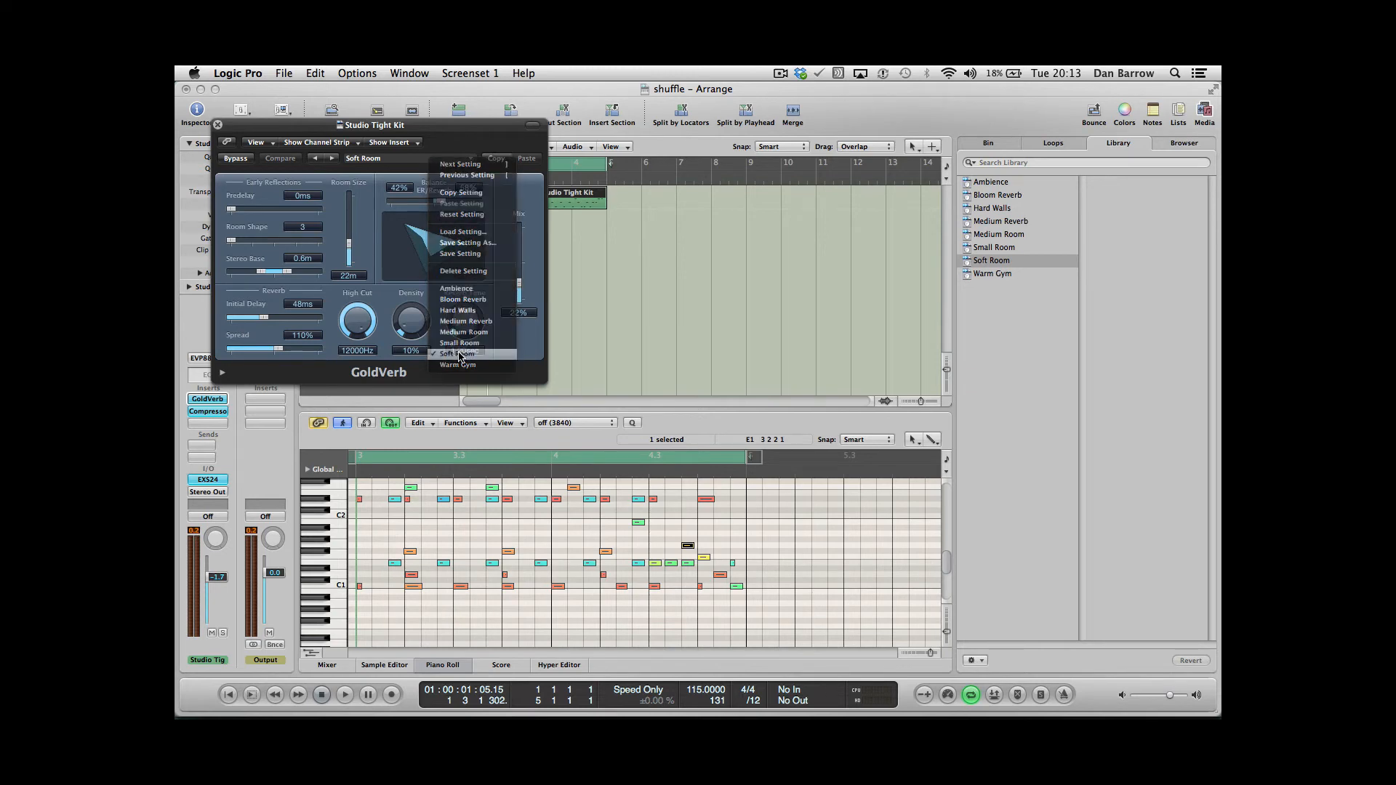
click(217, 124)
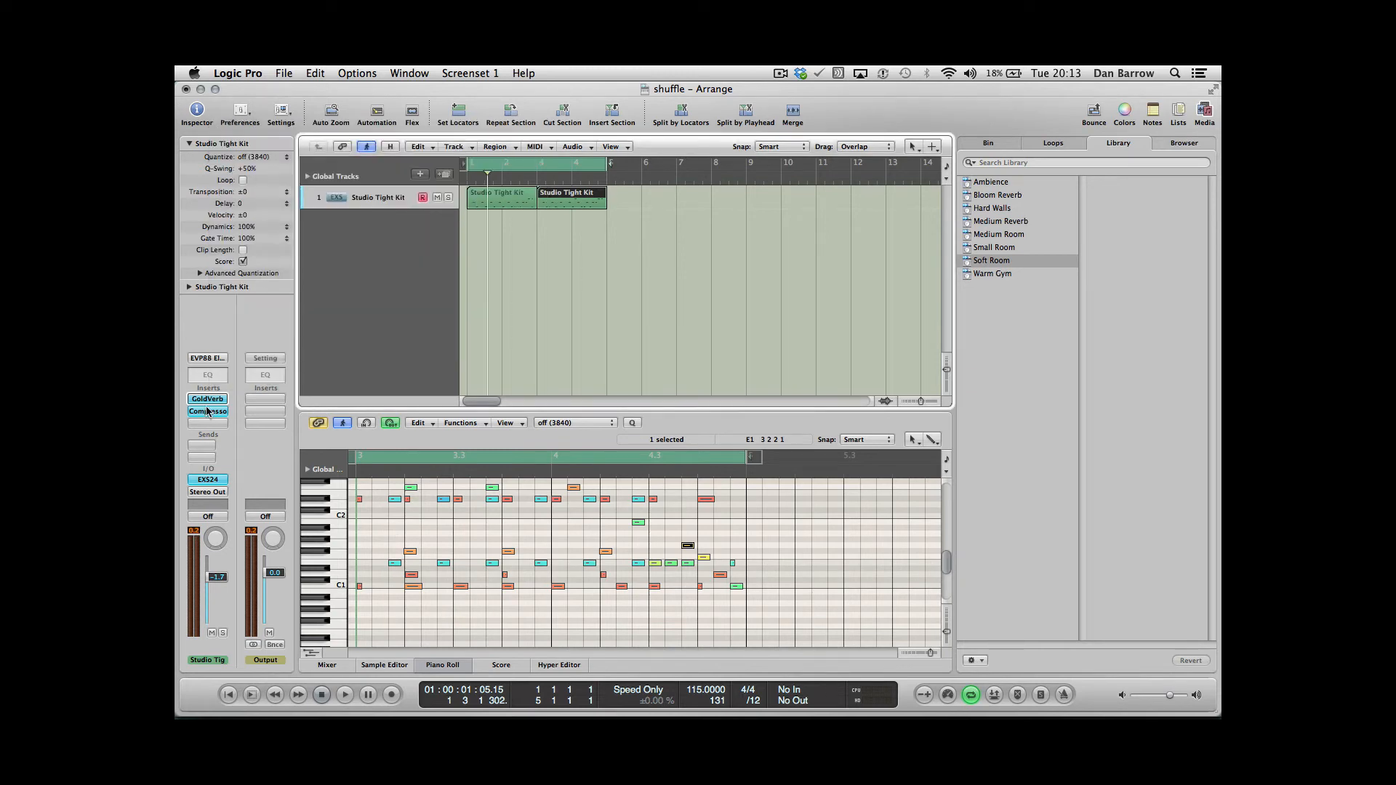
- Open the Compressor insert on the drum channel, examine its default settings, and close the plug-in
click(210, 412)
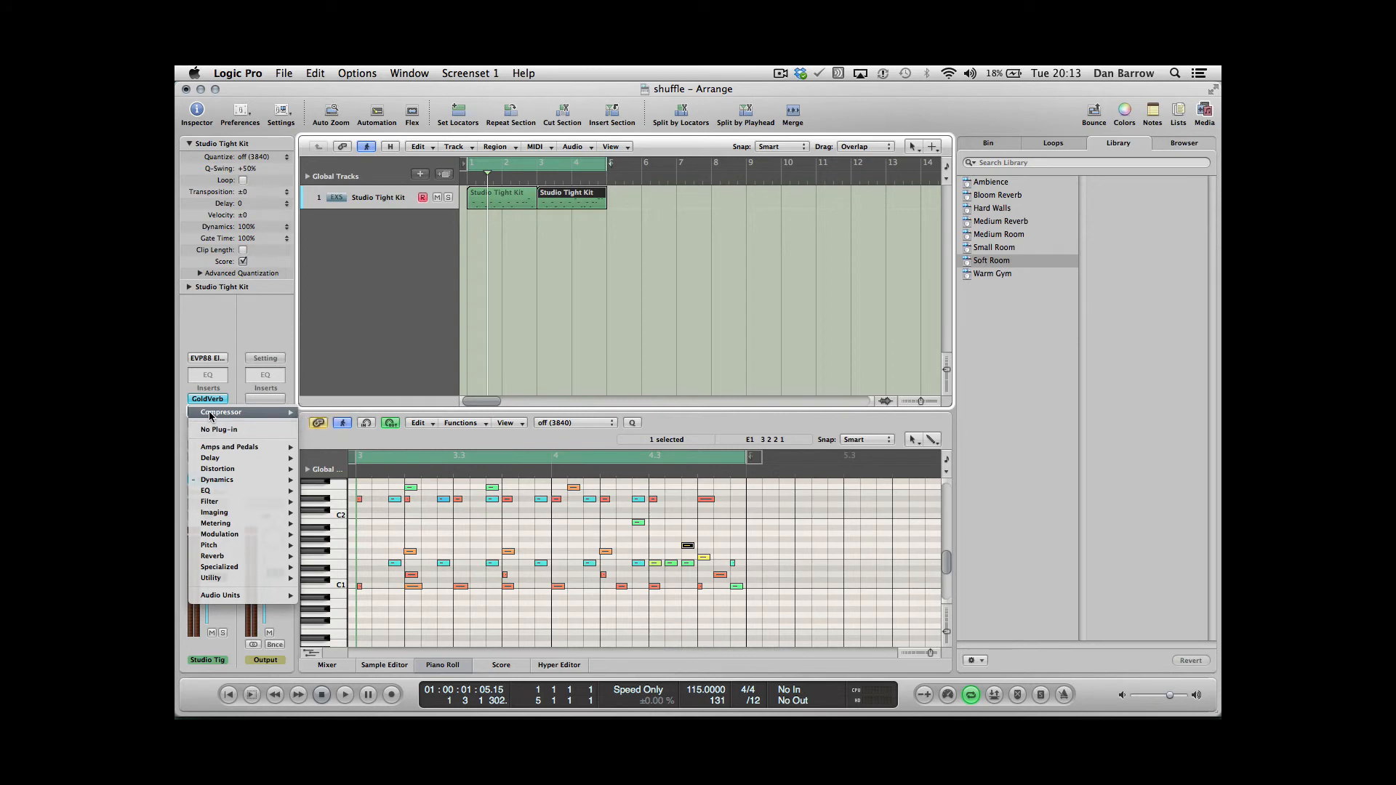
click(210, 413)
click(208, 412)
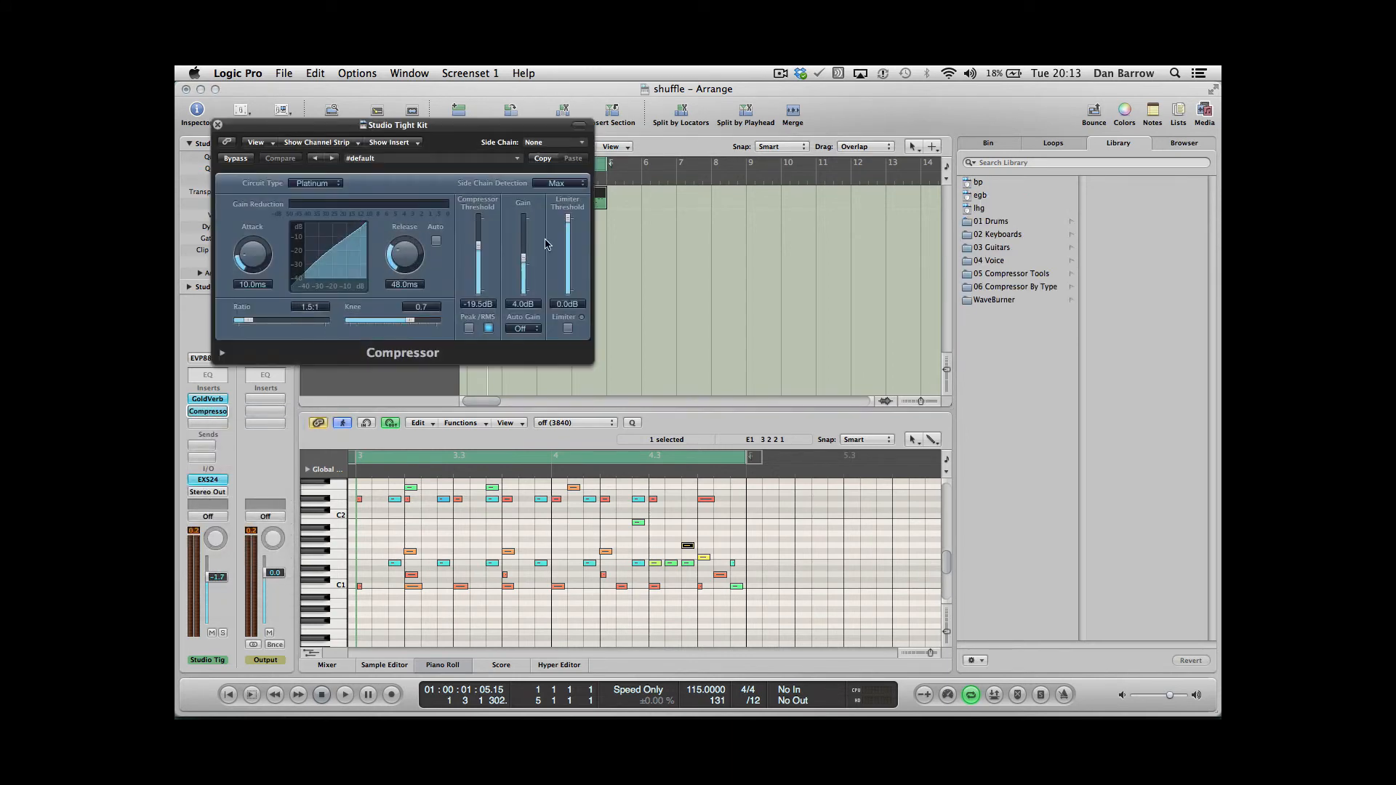
click(218, 125)
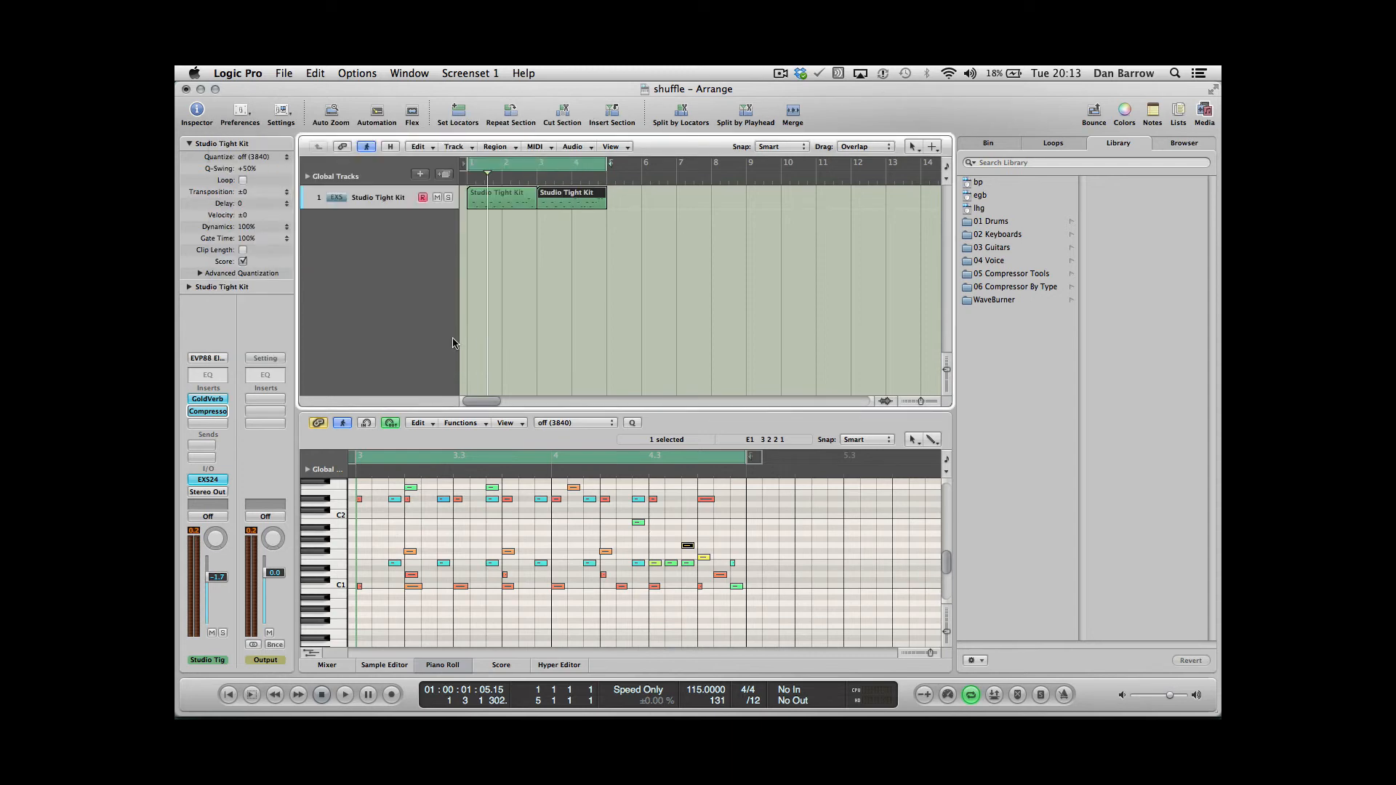
- Play the four-bar drum arrangement from the start, viewing each region's notes in turn, and stop playback
key(Return)
key(space)
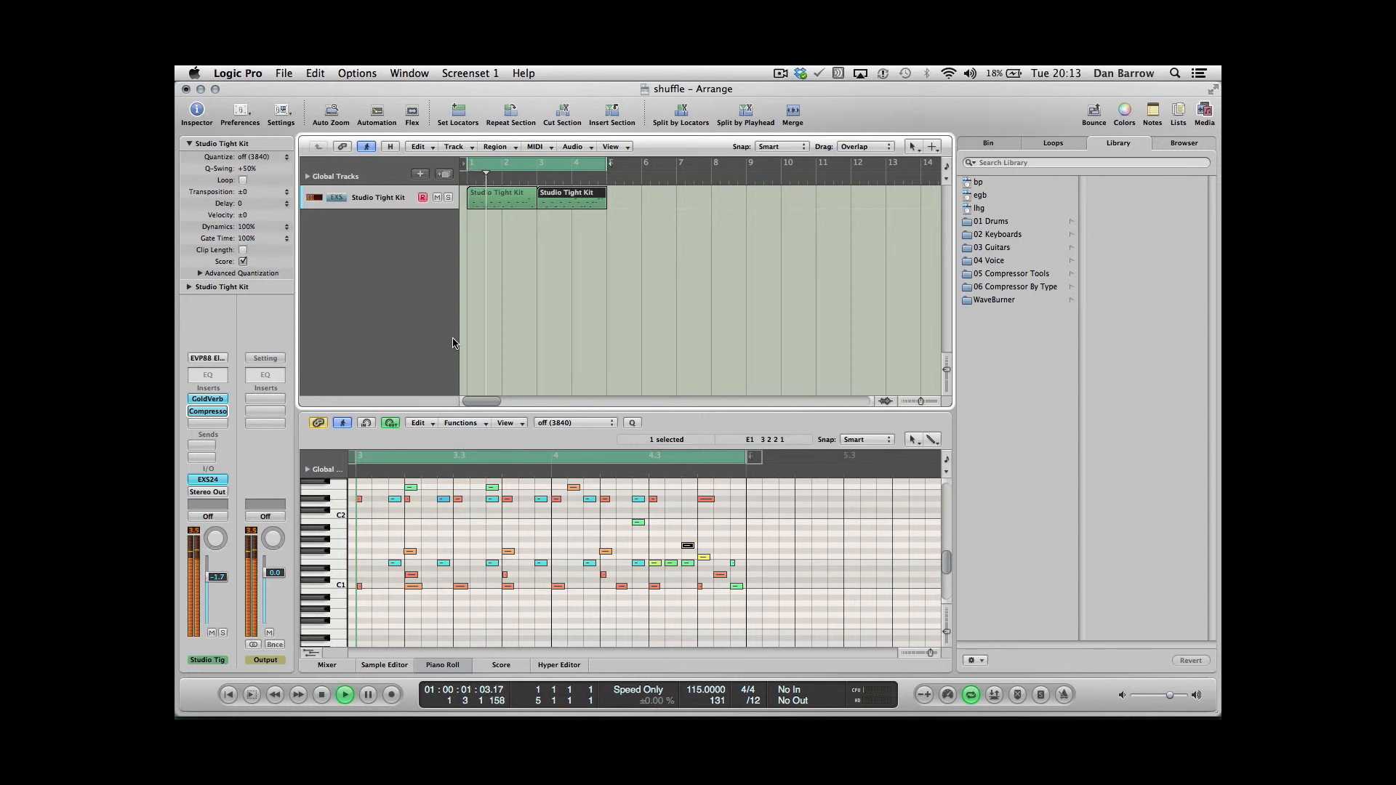
click(495, 204)
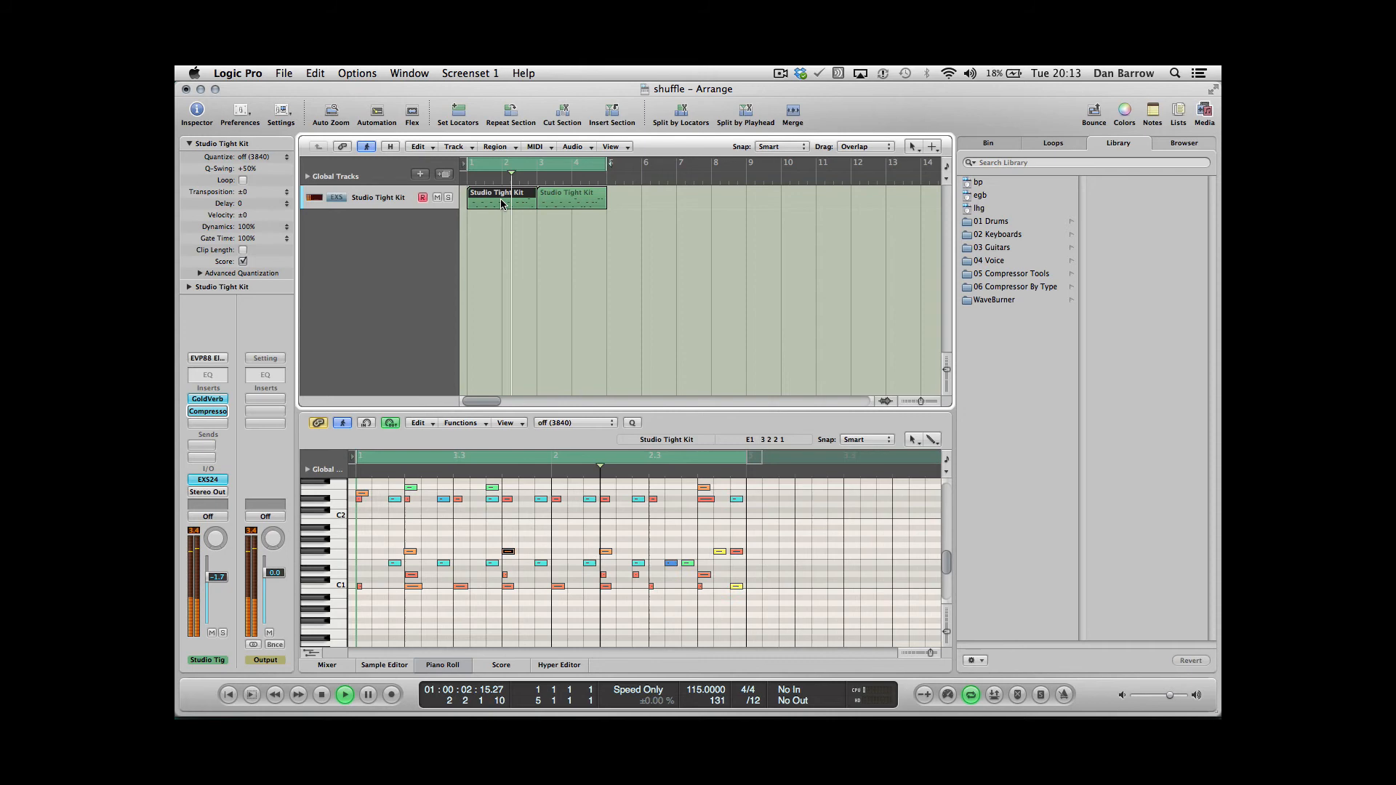
click(603, 202)
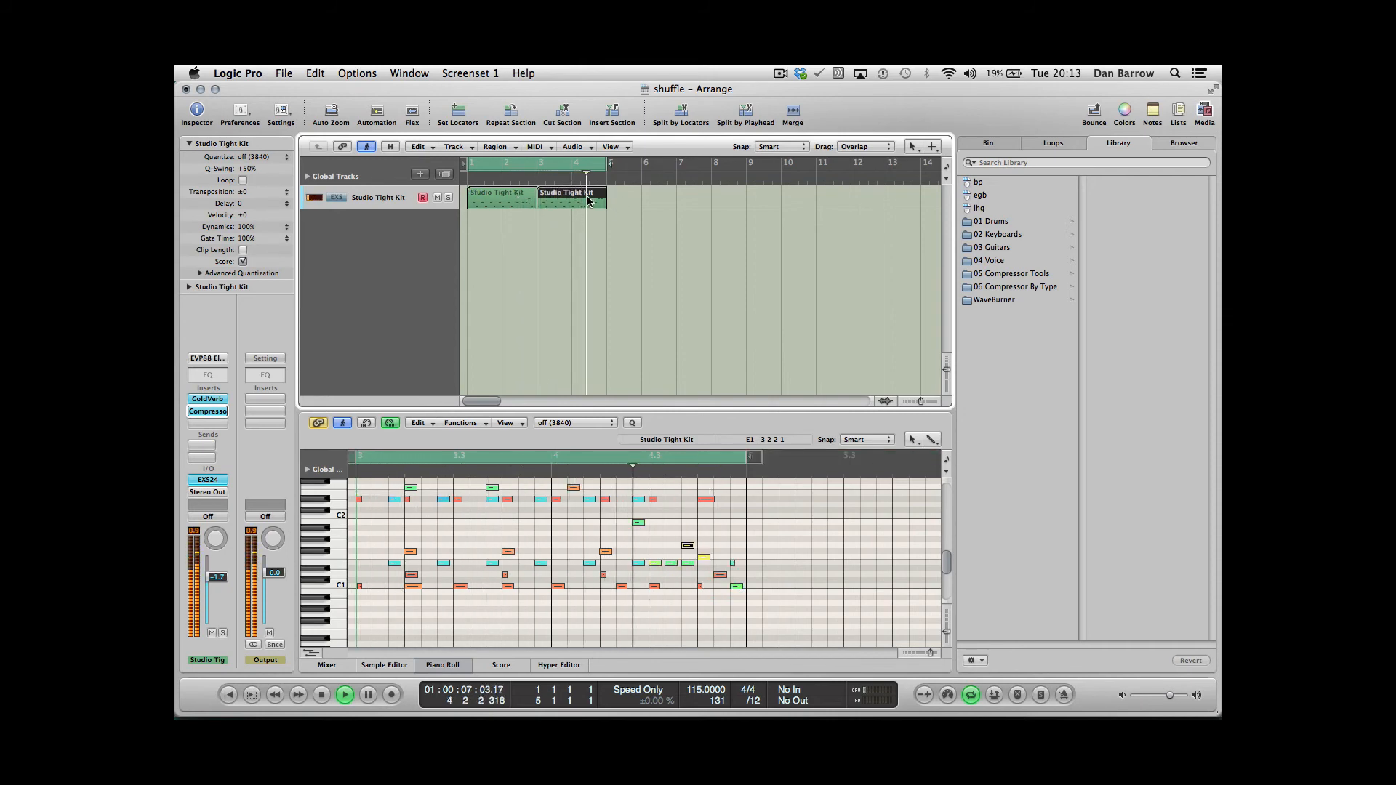
click(495, 197)
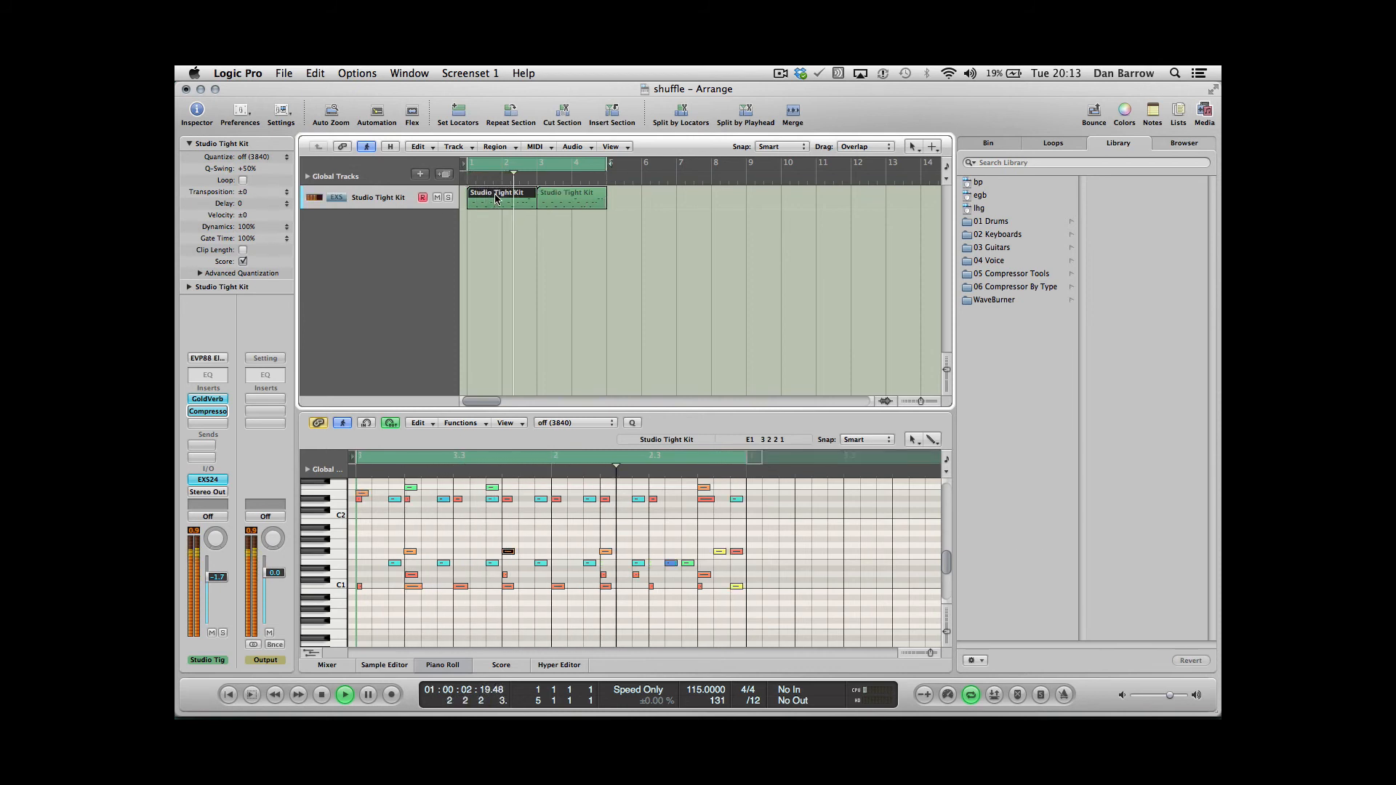
click(575, 197)
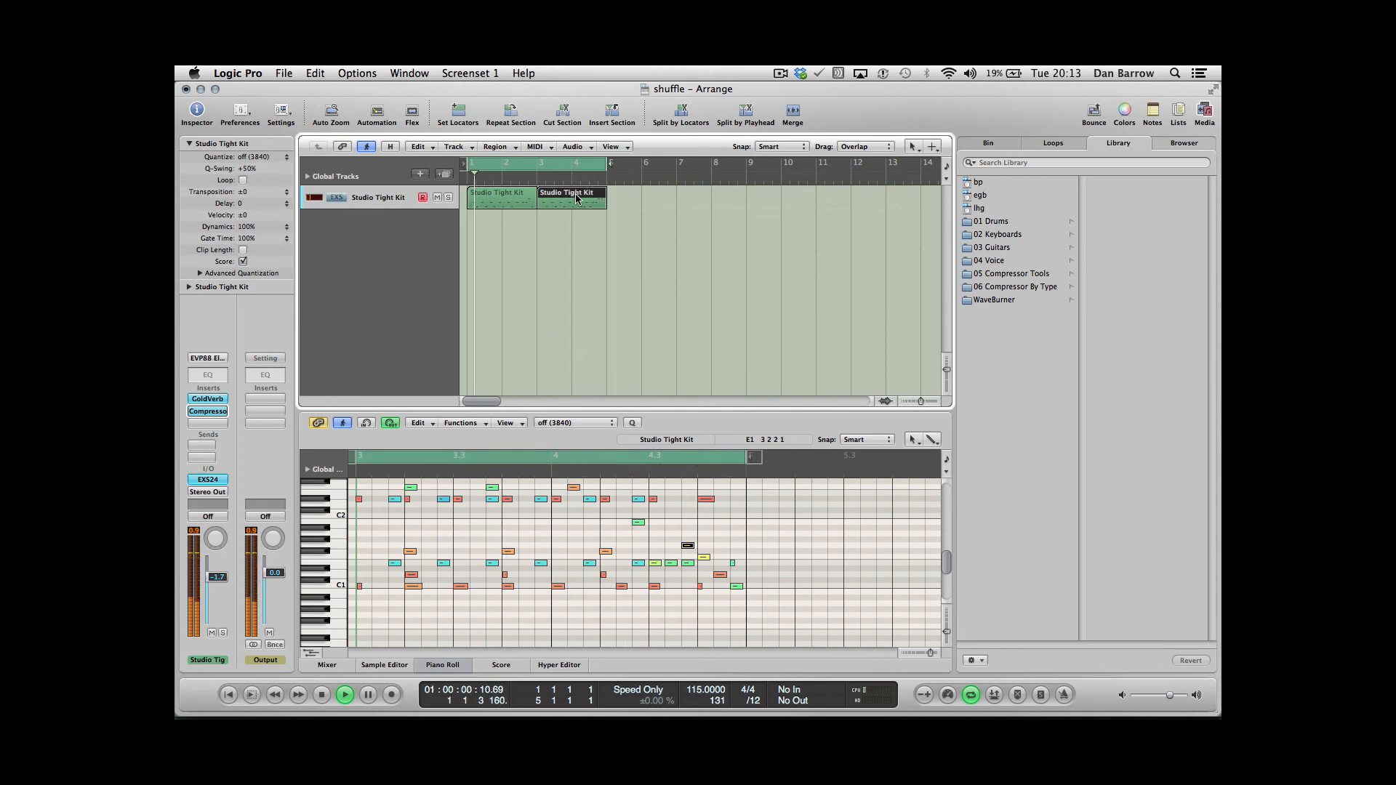
key(space)
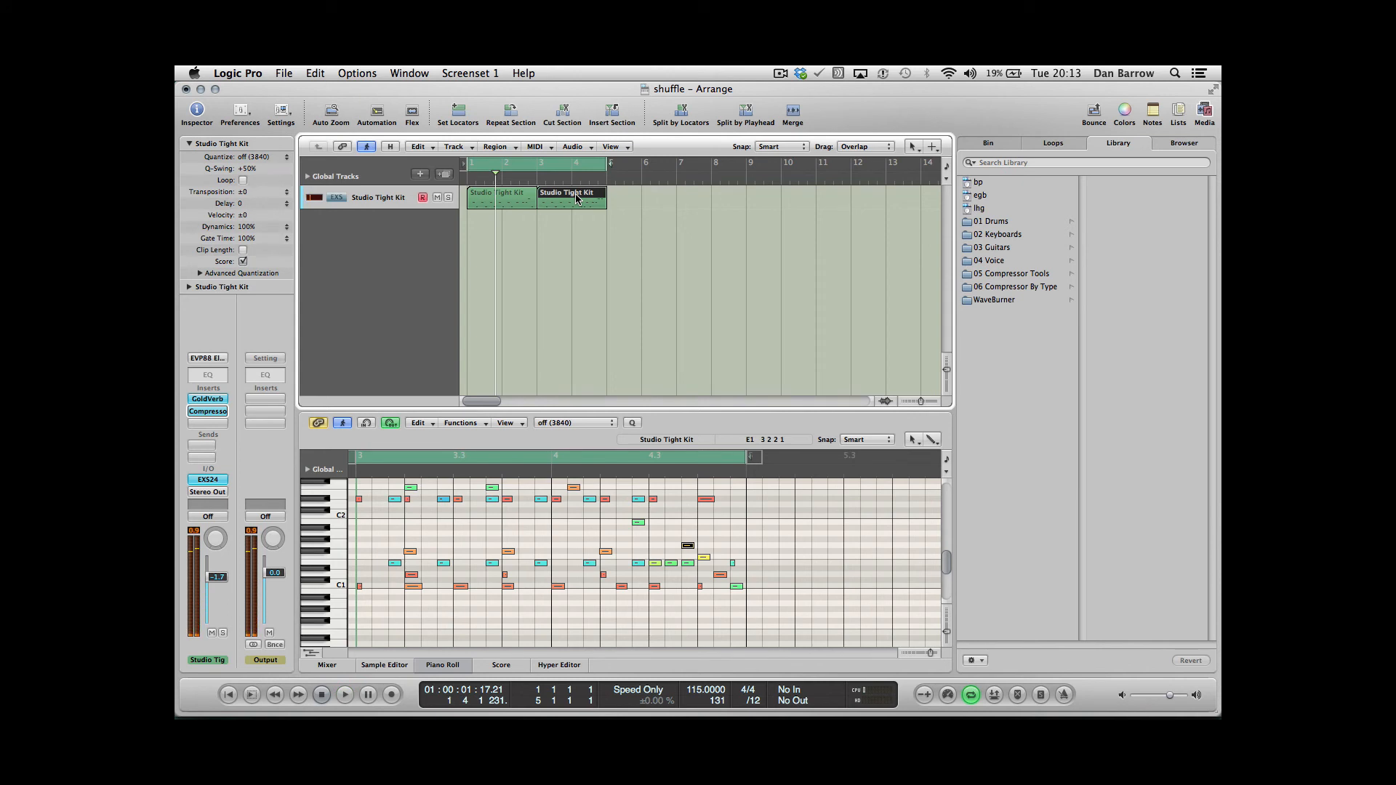